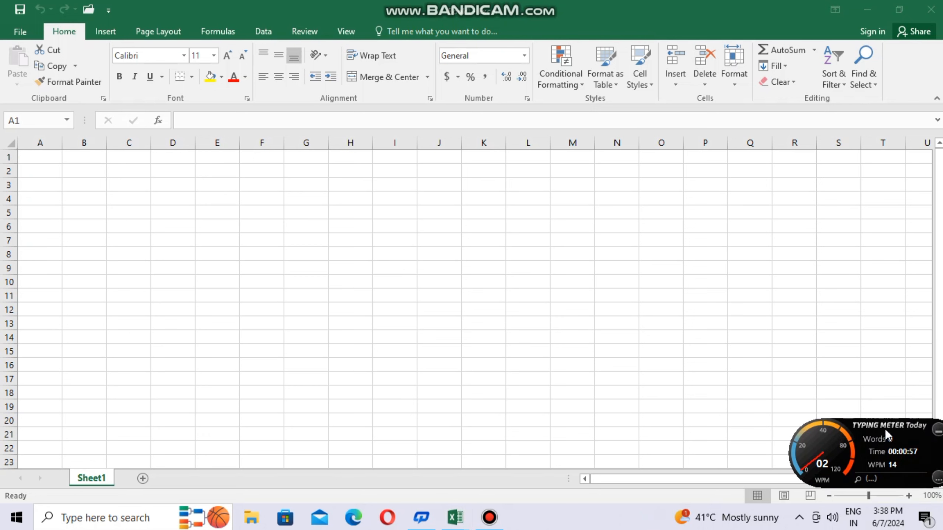
Dismiss the typing meter overlay and set the worksheet zoom to 136%
{"action": "left_click", "coordinate": [938, 431]}
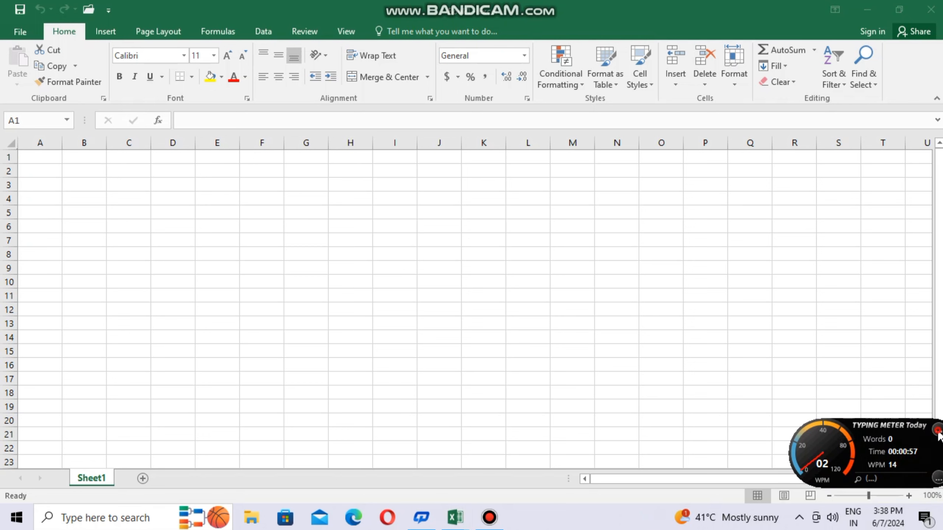
{"action": "left_click", "coordinate": [870, 495]}
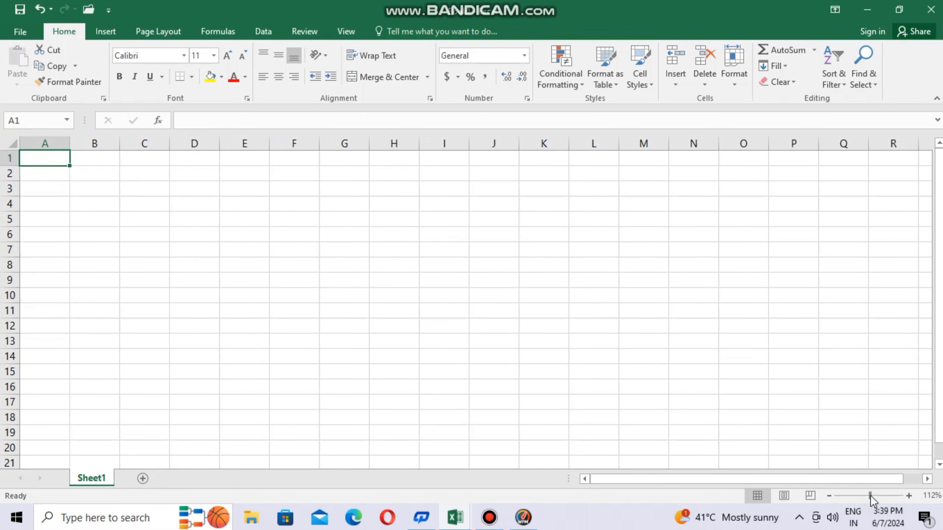
{"action": "left_click_drag", "start_coordinate": [871, 496], "coordinate": [879, 496]}
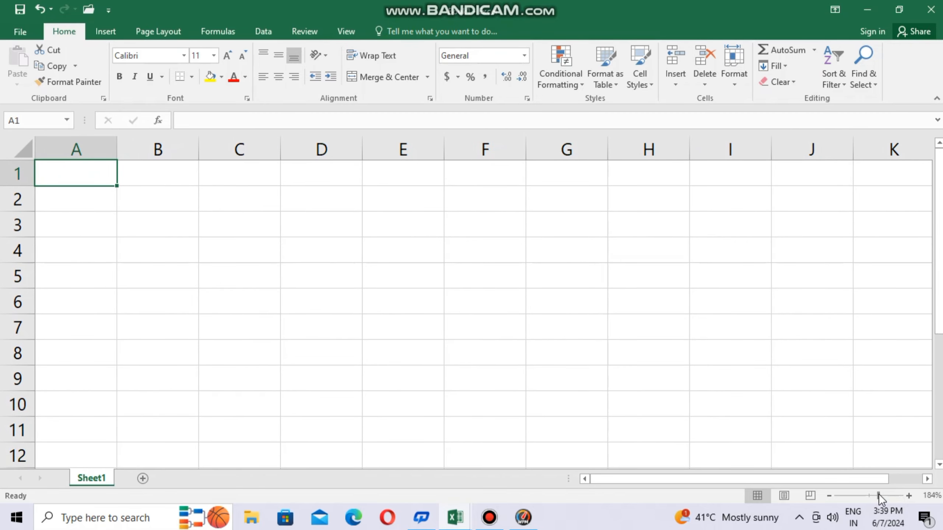
{"action": "left_click_drag", "start_coordinate": [878, 495], "coordinate": [873, 498]}
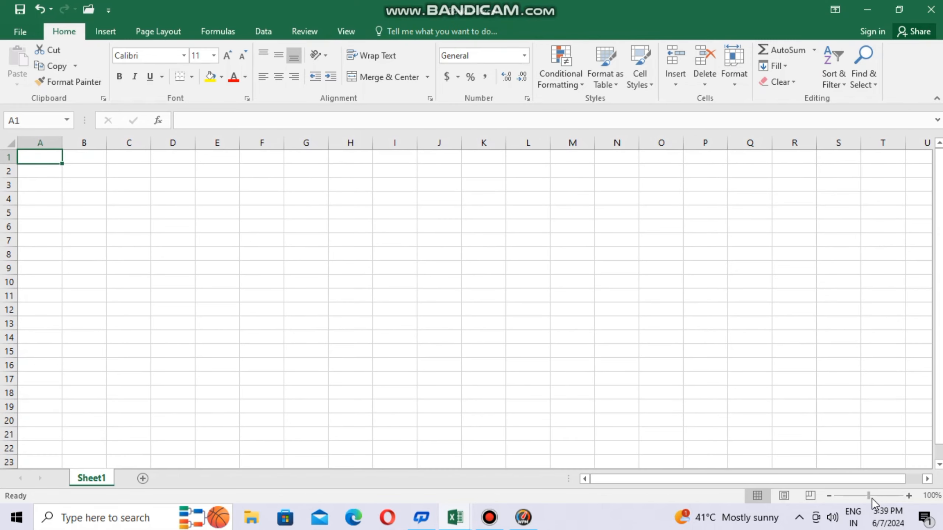
{"action": "left_click", "coordinate": [873, 498]}
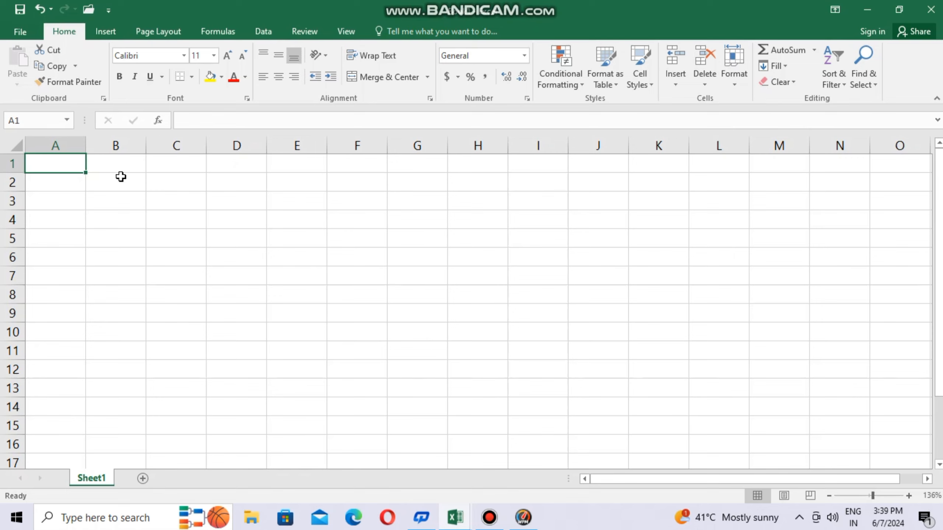
Merge and center cells B1:H2 and enter the title "RESULT LIST OF 12TH CLASS"
{"action": "left_click_drag", "start_coordinate": [130, 171], "coordinate": [468, 184]}
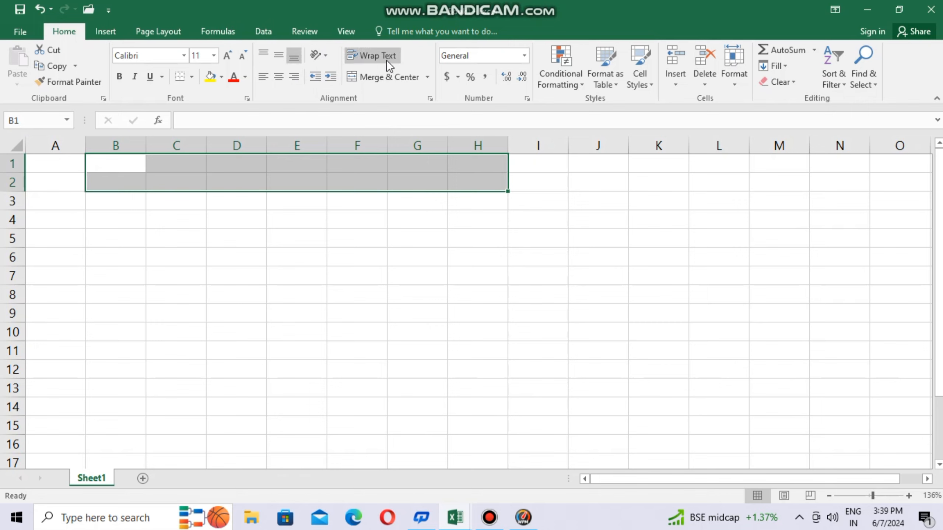
{"action": "left_click", "coordinate": [387, 78]}
{"action": "double_click", "coordinate": [230, 175]}
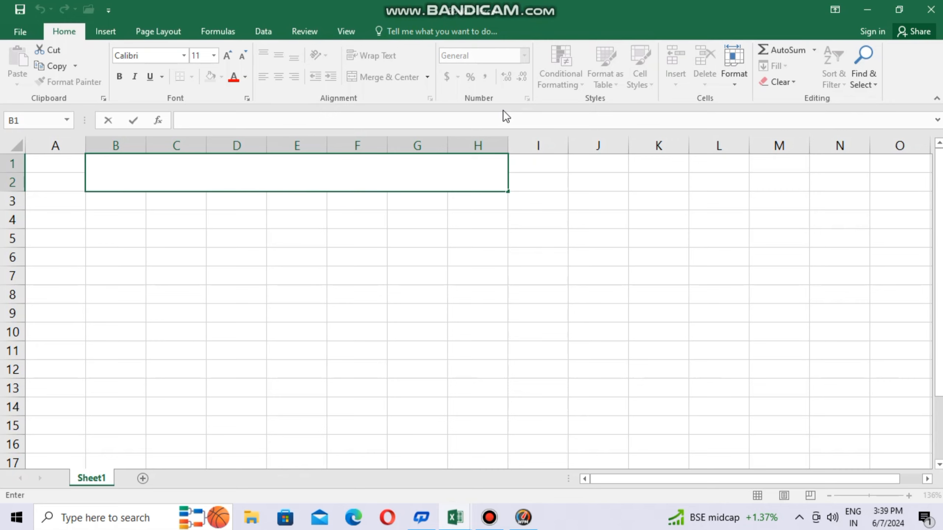
{"action": "type", "text": "re"}
{"action": "key", "text": "BackSpace"}
{"action": "key", "text": "BackSpace"}
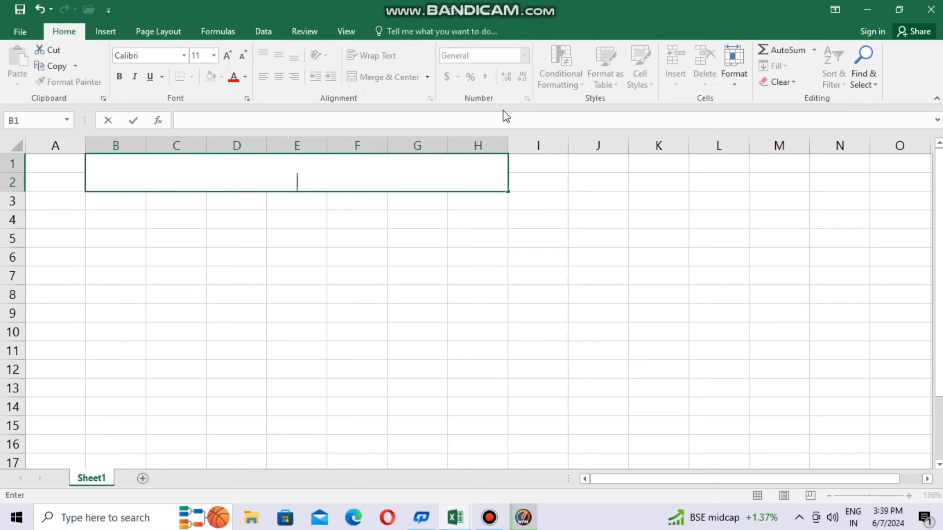
{"action": "type", "text": "RESULT LIS"}
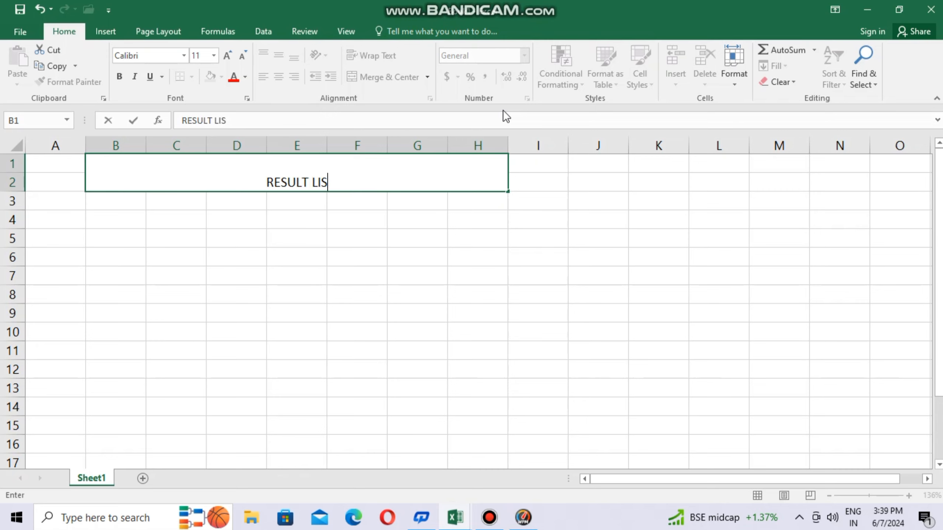
{"action": "type", "text": "T OF"}
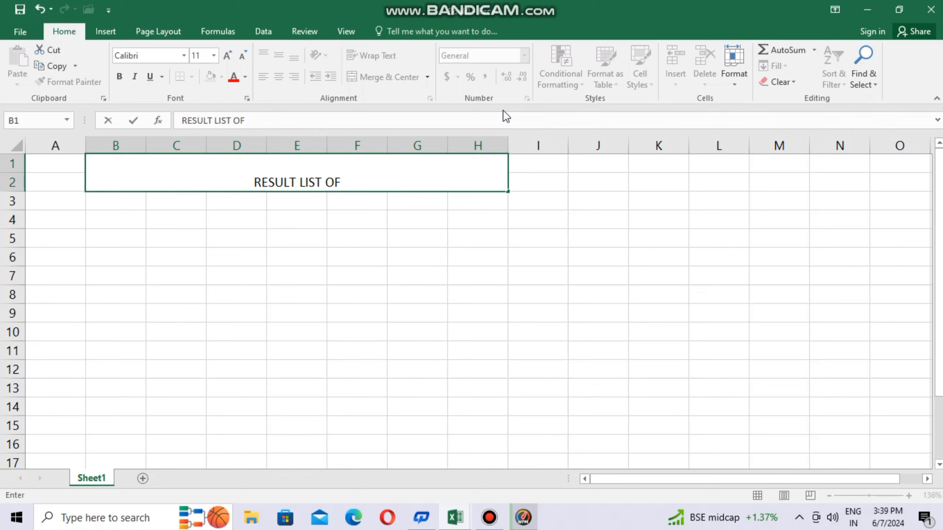
{"action": "type", "text": "1"}
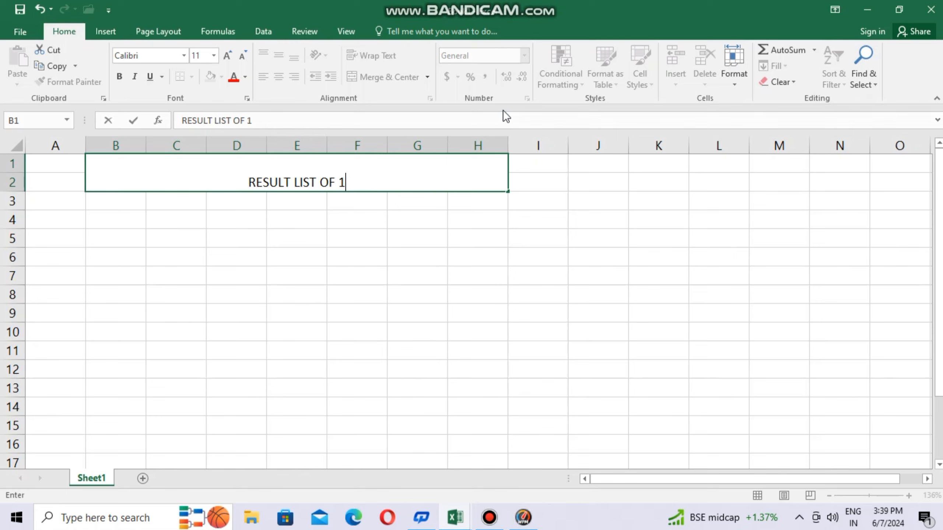
{"action": "type", "text": "2TH CLASS"}
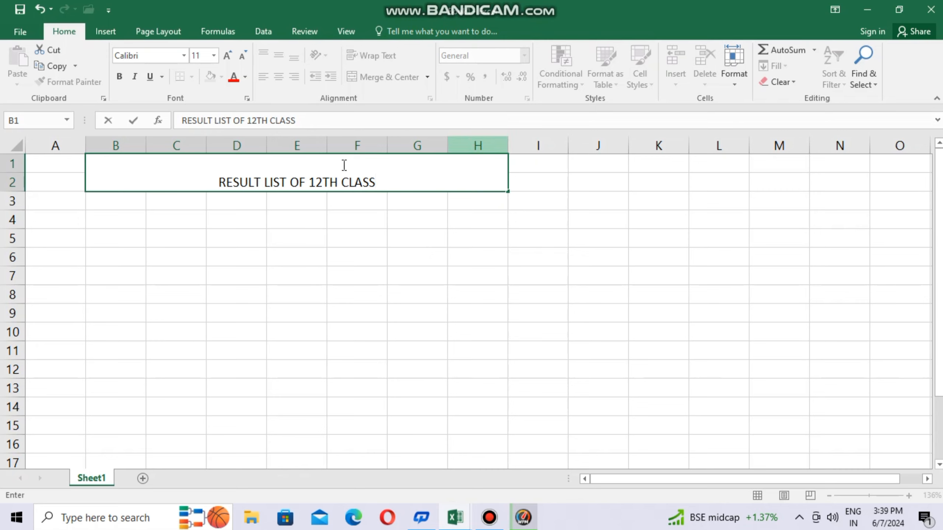
Format the title text in size 18, bold, with the standard light green font color
{"action": "left_click_drag", "start_coordinate": [392, 181], "coordinate": [214, 178]}
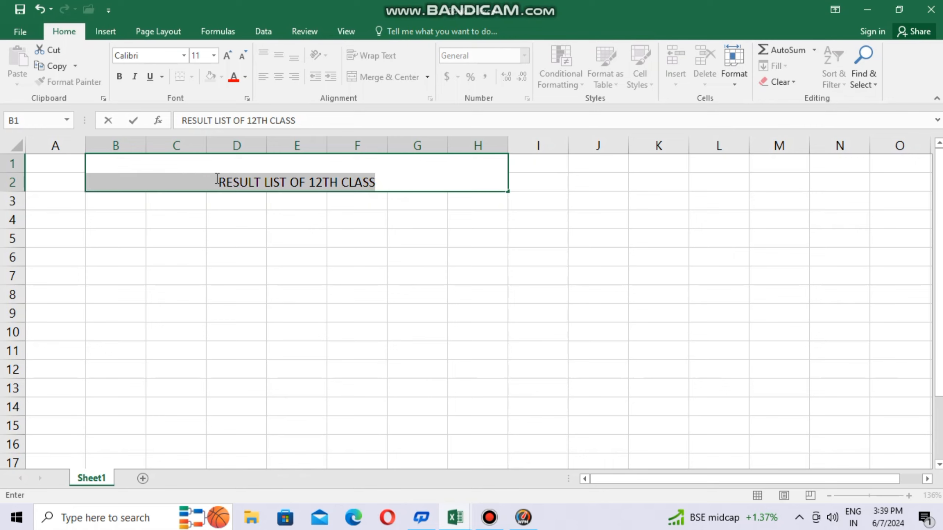
{"action": "left_click", "coordinate": [226, 55]}
{"action": "left_click", "coordinate": [226, 56]}
{"action": "left_click", "coordinate": [226, 55]}
{"action": "left_click", "coordinate": [230, 56]}
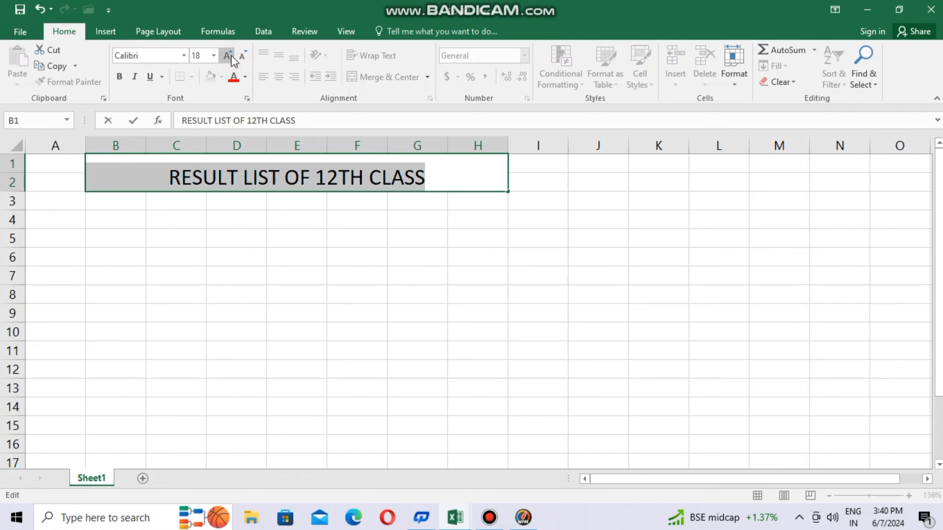
{"action": "left_click", "coordinate": [124, 77]}
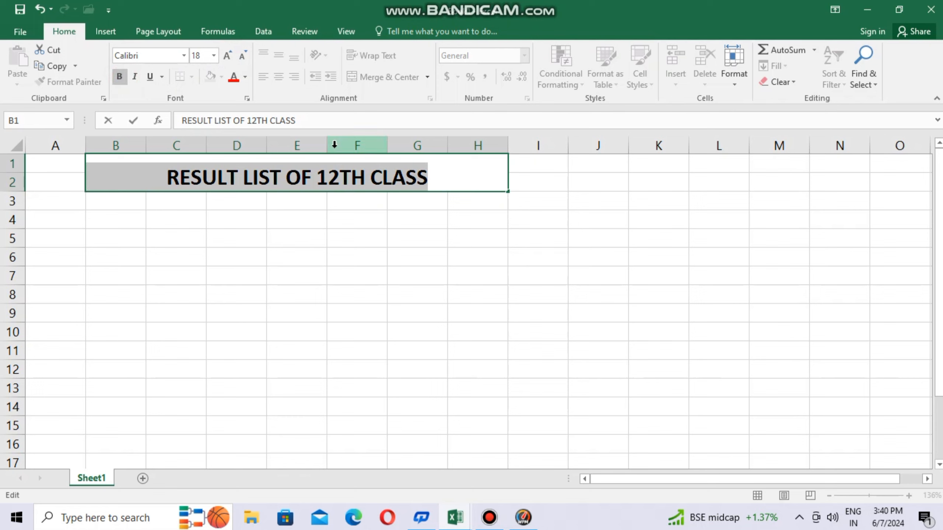
{"action": "left_click", "coordinate": [245, 74]}
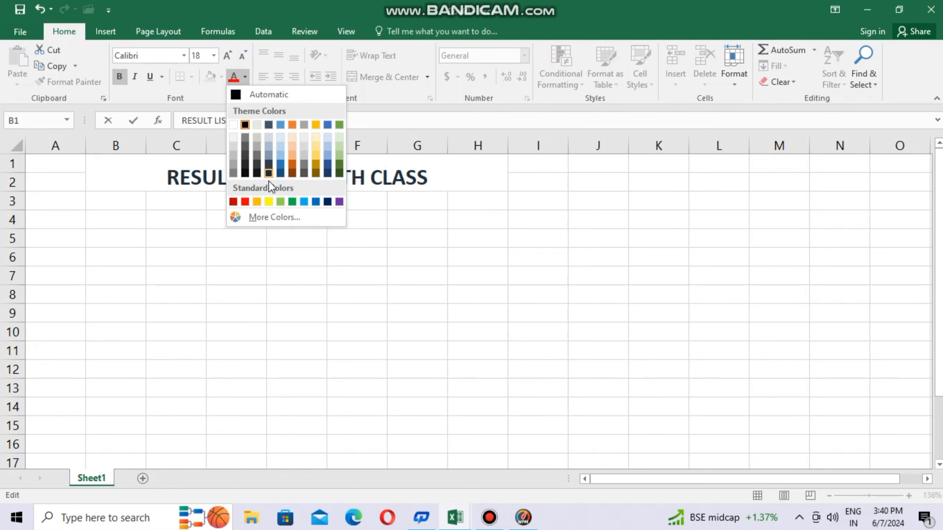
{"action": "left_click", "coordinate": [281, 203]}
{"action": "left_click", "coordinate": [334, 213]}
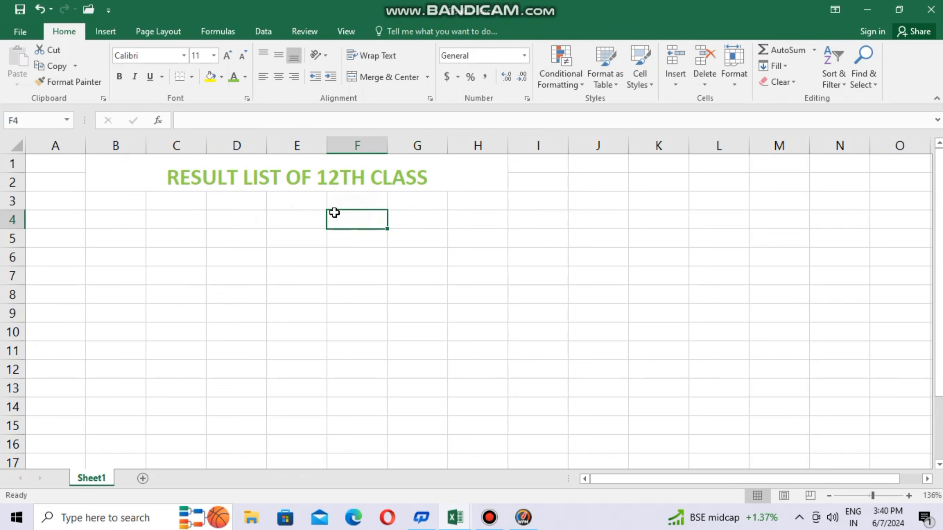
Fill cells A3:A8 with the number series 1 to 6, starting from 1 and 2
{"action": "left_click", "coordinate": [69, 203]}
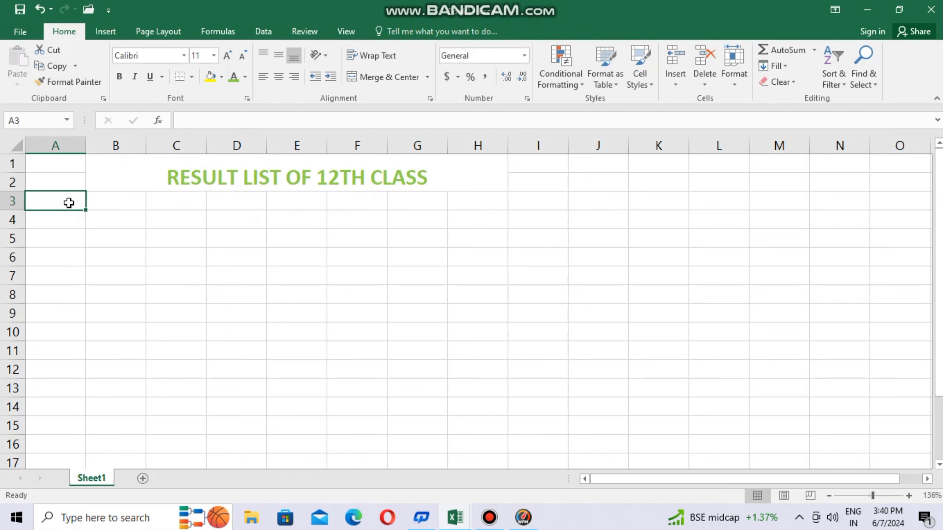
{"action": "type", "text": "1"}
{"action": "key", "text": "Return"}
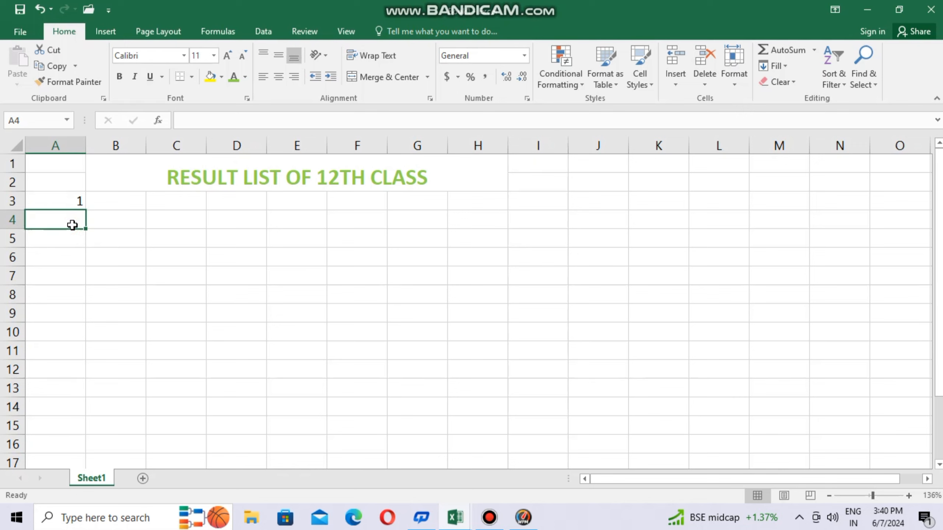
{"action": "type", "text": "2"}
{"action": "left_click", "coordinate": [68, 202]}
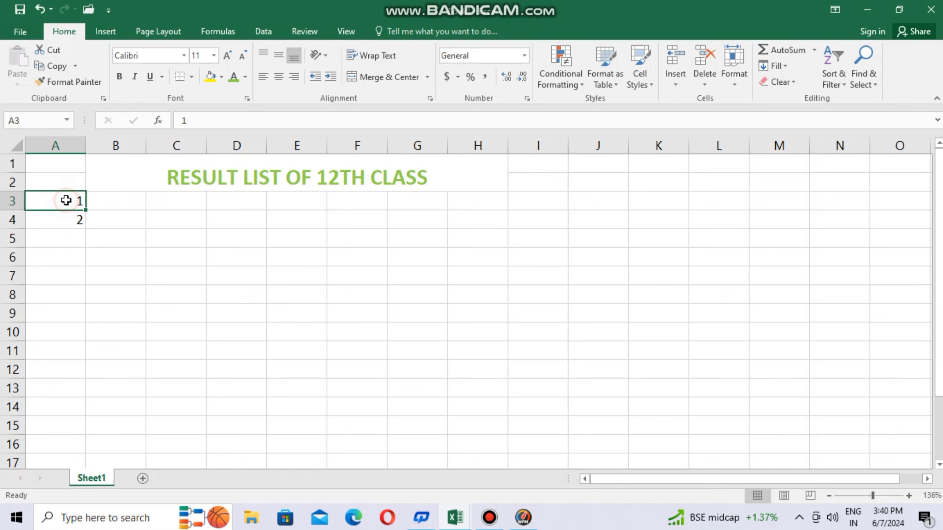
{"action": "left_click", "coordinate": [65, 203]}
{"action": "left_click_drag", "start_coordinate": [63, 206], "coordinate": [66, 211]}
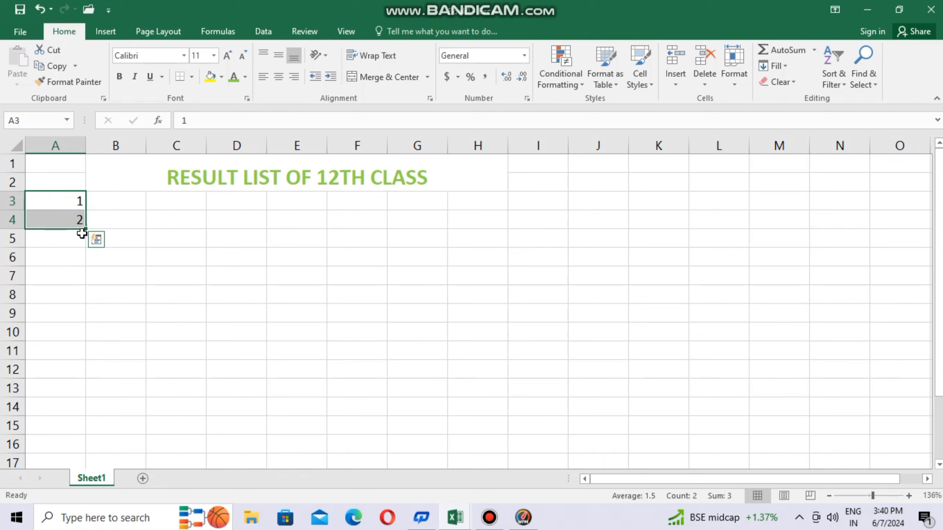
{"action": "left_click_drag", "start_coordinate": [85, 229], "coordinate": [78, 297]}
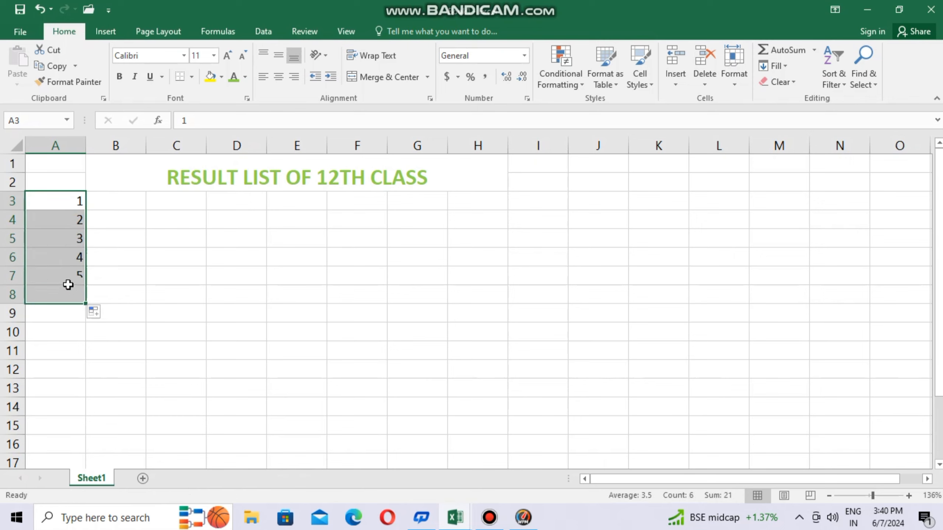
Enter the letters A, B, C, D, E and F in cells B3 to B8
{"action": "left_click", "coordinate": [132, 201]}
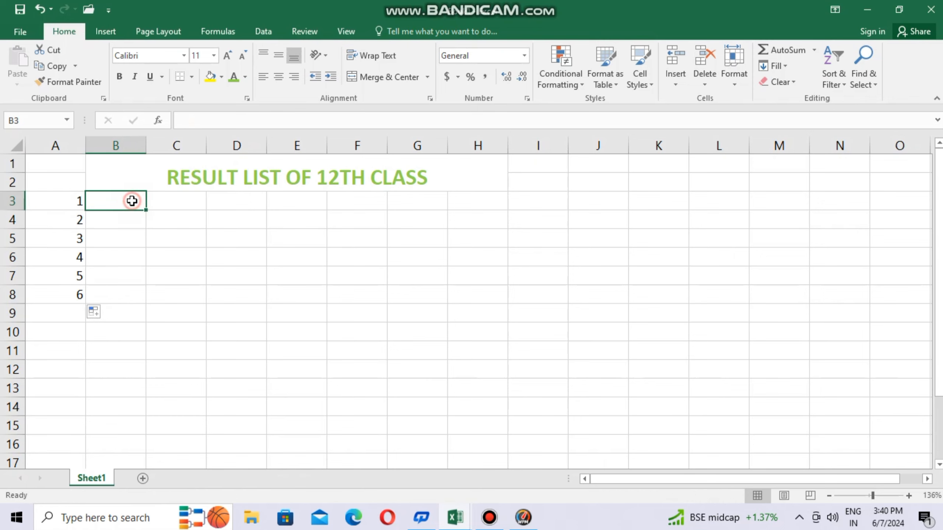
{"action": "type", "text": "A"}
{"action": "left_click", "coordinate": [103, 220]}
{"action": "type", "text": "B"}
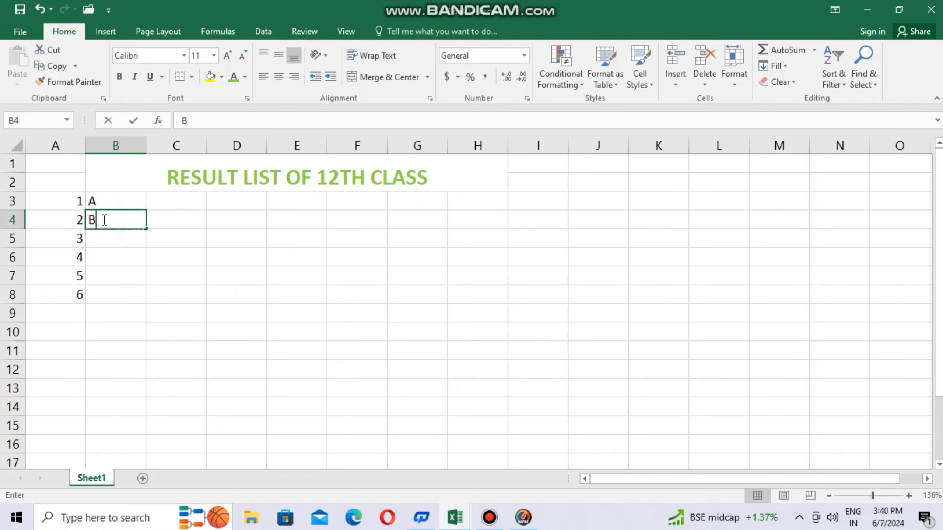
{"action": "left_click", "coordinate": [105, 243]}
{"action": "type", "text": "C"}
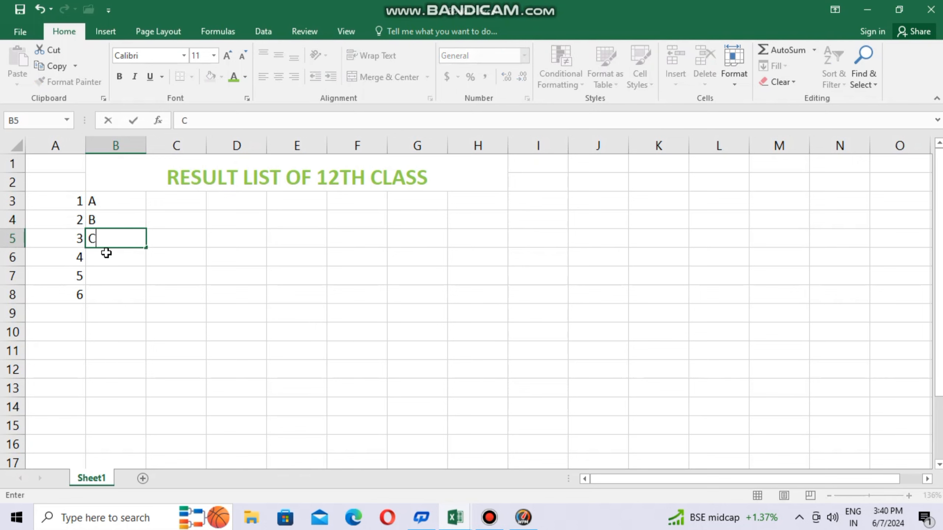
{"action": "left_click", "coordinate": [109, 256]}
{"action": "type", "text": "D"}
{"action": "left_click", "coordinate": [110, 275]}
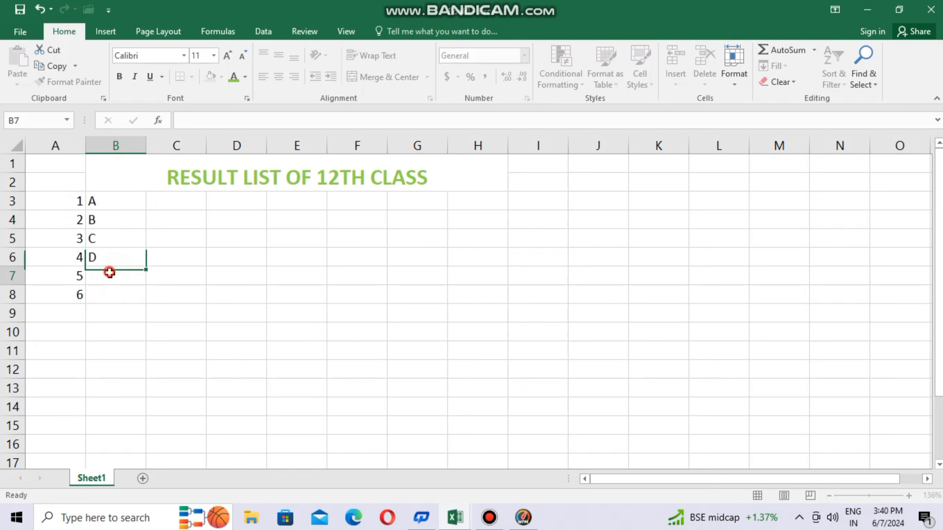
{"action": "type", "text": "E"}
{"action": "left_click", "coordinate": [110, 294]}
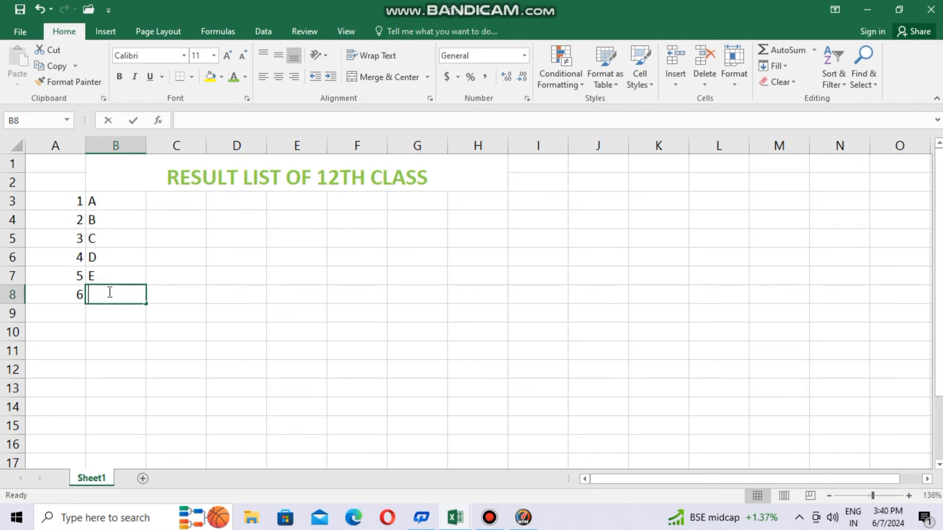
{"action": "type", "text": "F"}
{"action": "left_click", "coordinate": [158, 206]}
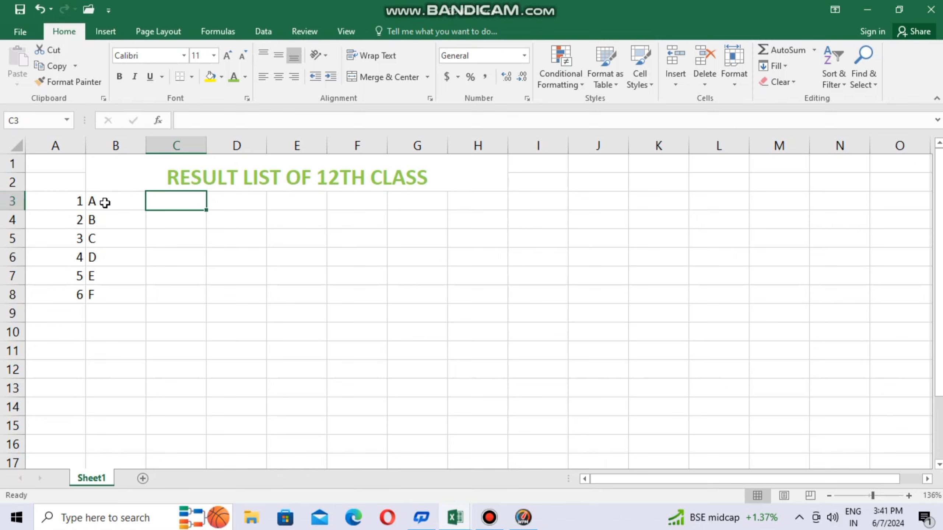
Insert an empty row above row 3, between the title and the data
{"action": "left_click", "coordinate": [18, 202]}
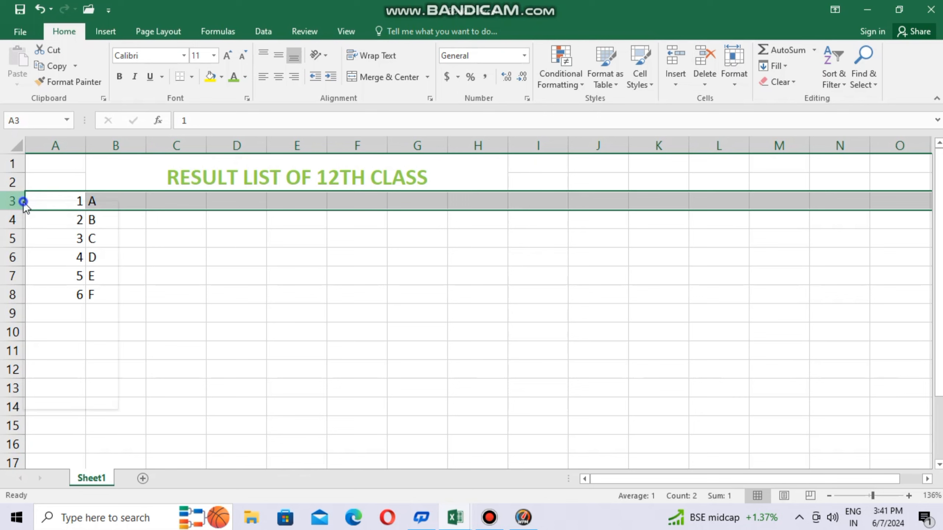
{"action": "right_click", "coordinate": [21, 201]}
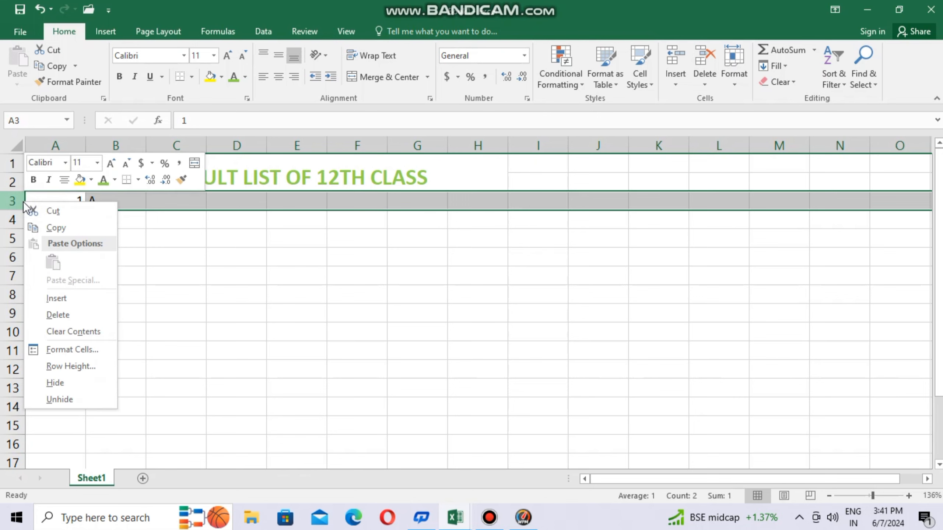
{"action": "left_click", "coordinate": [56, 299]}
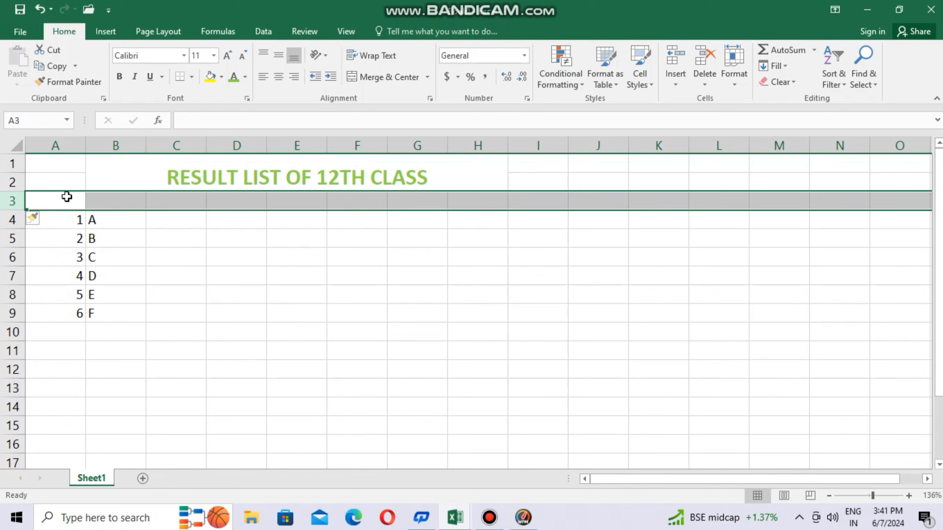
Enter the column heading "ROLL NO" in cell A3
{"action": "left_click", "coordinate": [67, 197]}
{"action": "double_click", "coordinate": [67, 205]}
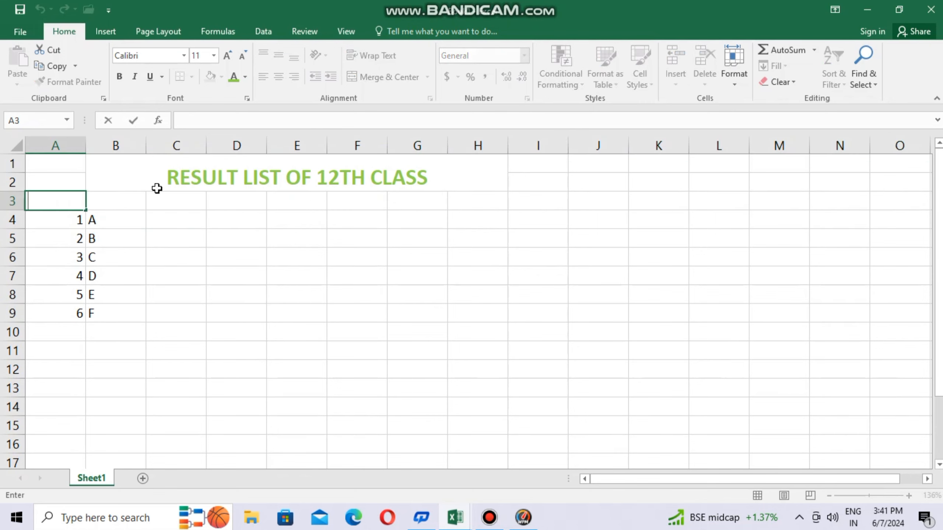
{"action": "type", "text": "ROLL"}
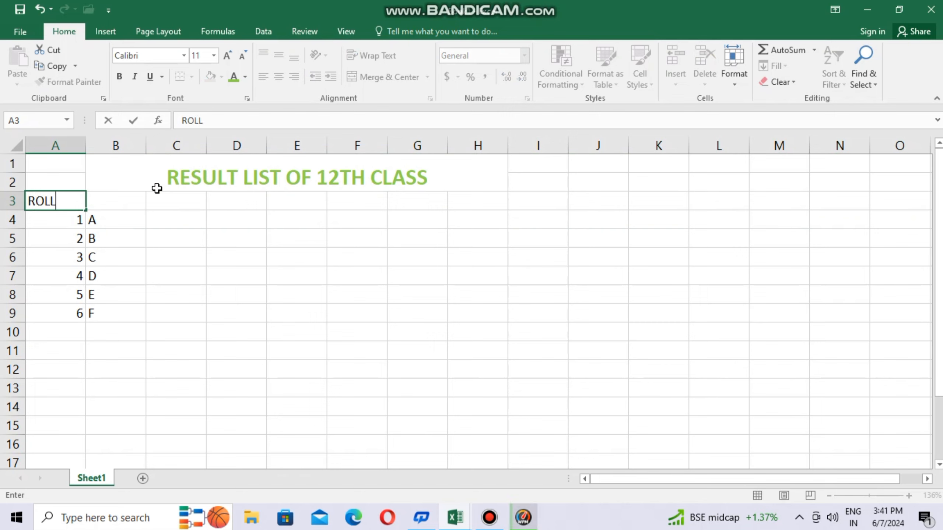
{"action": "type", "text": " NO"}
{"action": "key", "text": "ctrl+Return"}
Enter the column heading "STUDENT" in cell B3 and widen column B
{"action": "key", "text": "Right"}
{"action": "type", "text": "S"}
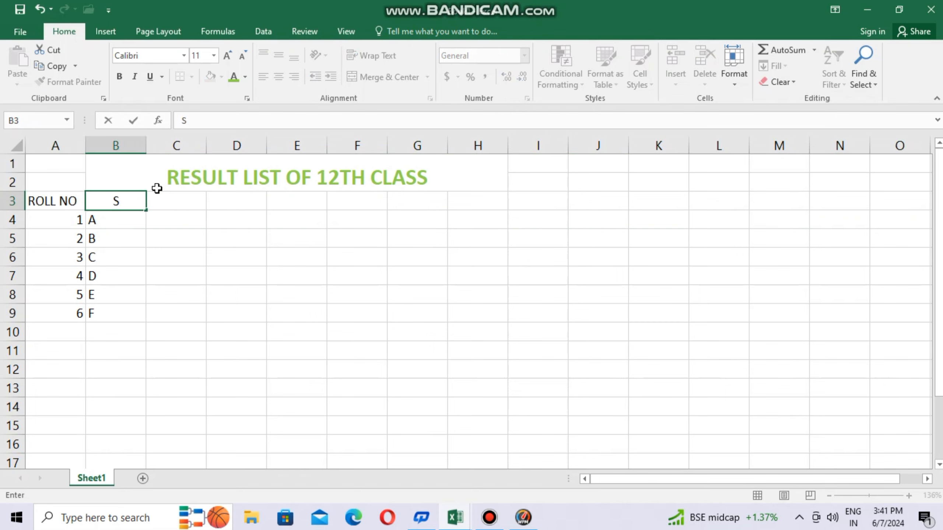
{"action": "type", "text": "TUD"}
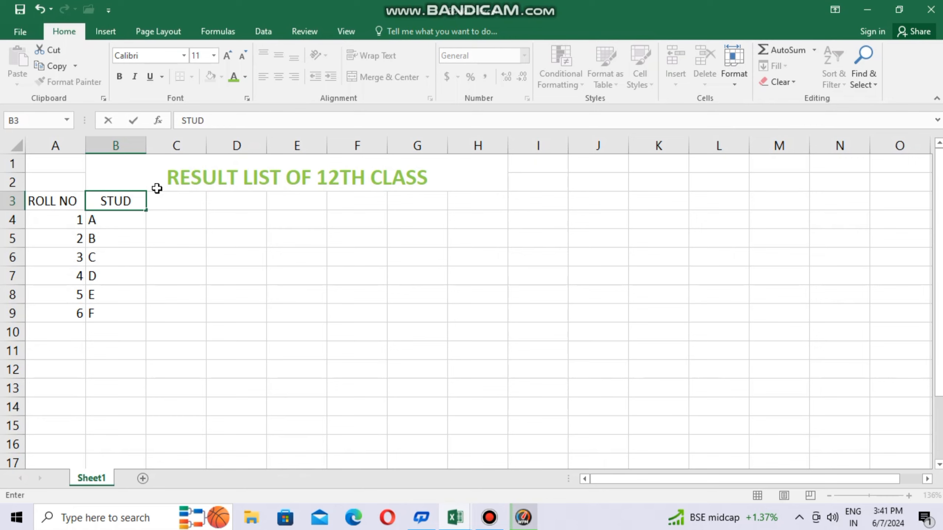
{"action": "type", "text": "EN"}
{"action": "key", "text": "BackSpace"}
{"action": "type", "text": "ENT"}
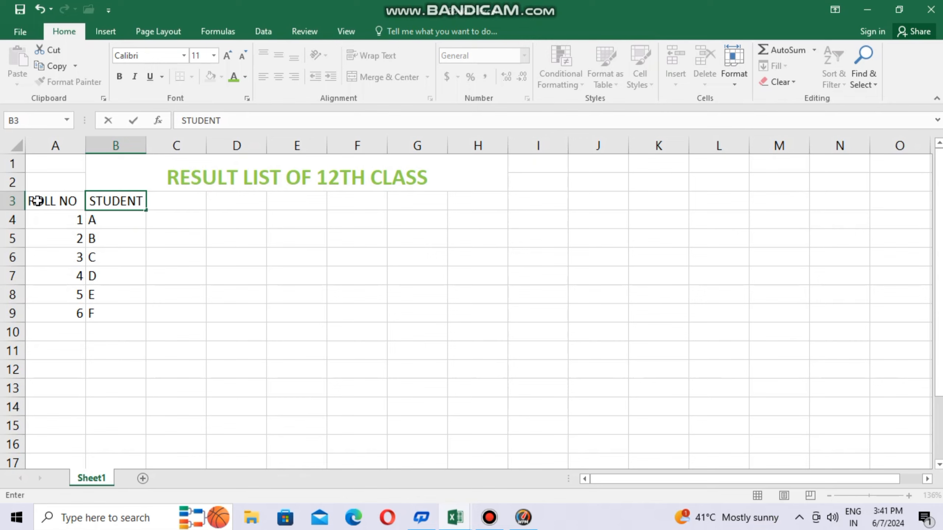
{"action": "left_click", "coordinate": [147, 147]}
{"action": "left_click_drag", "start_coordinate": [144, 145], "coordinate": [186, 145]}
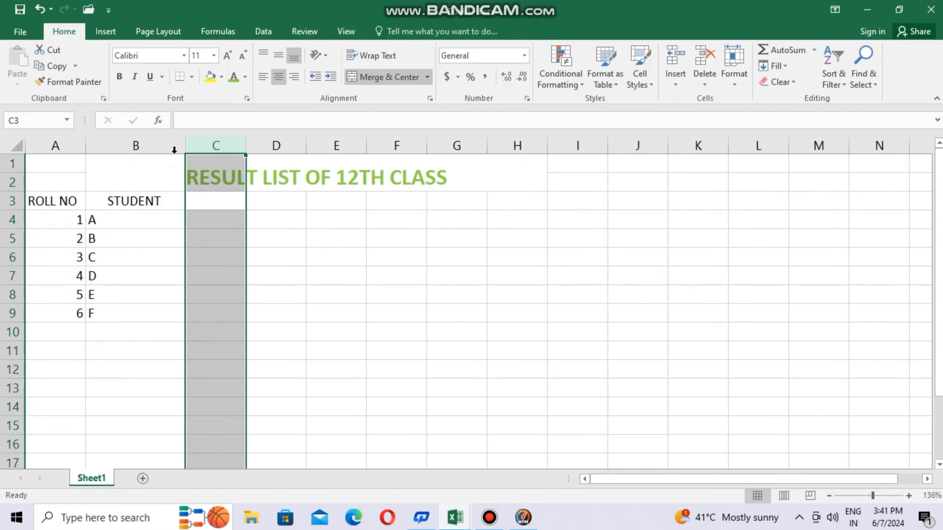
Extend the heading in cell B3 to read "STUDENT NAME"
{"action": "left_click", "coordinate": [163, 205]}
{"action": "double_click", "coordinate": [171, 202]}
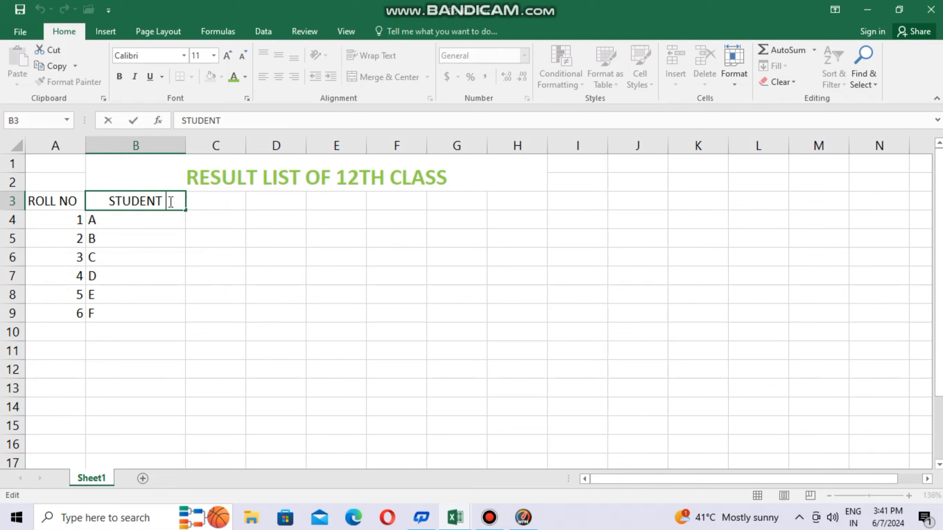
{"action": "type", "text": "NAME"}
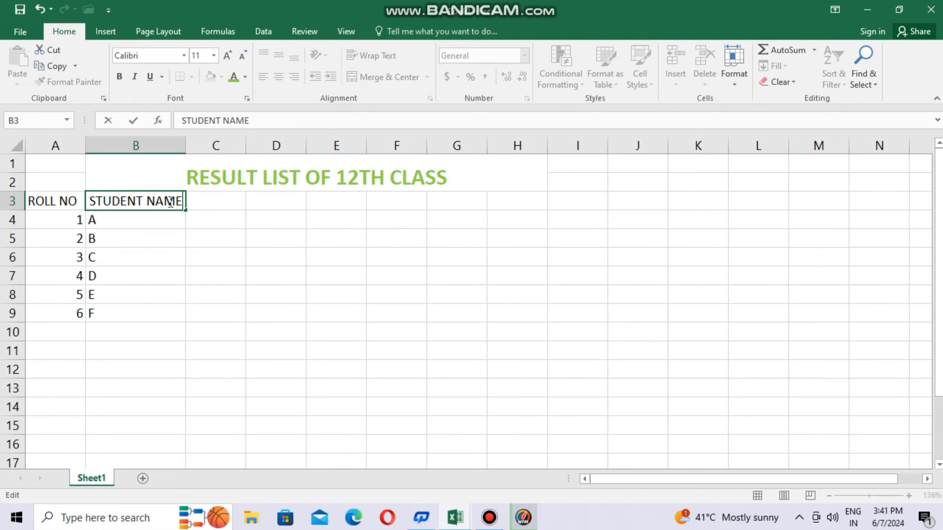
{"action": "key", "text": "Tab"}
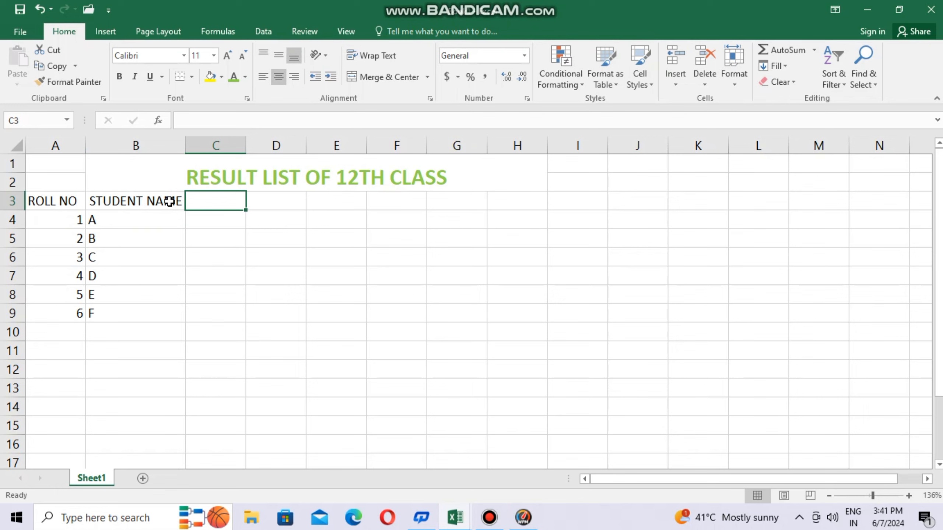
Enter the subject headings "MATH", "HINDI" and "PUN" in cells C3 to E3
{"action": "type", "text": "MATH"}
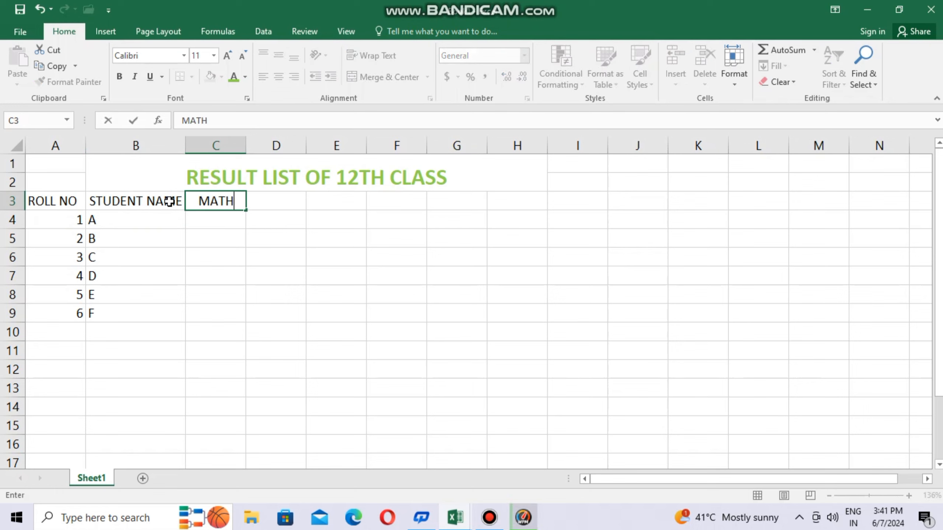
{"action": "key", "text": "Tab"}
{"action": "type", "text": "HINDI"}
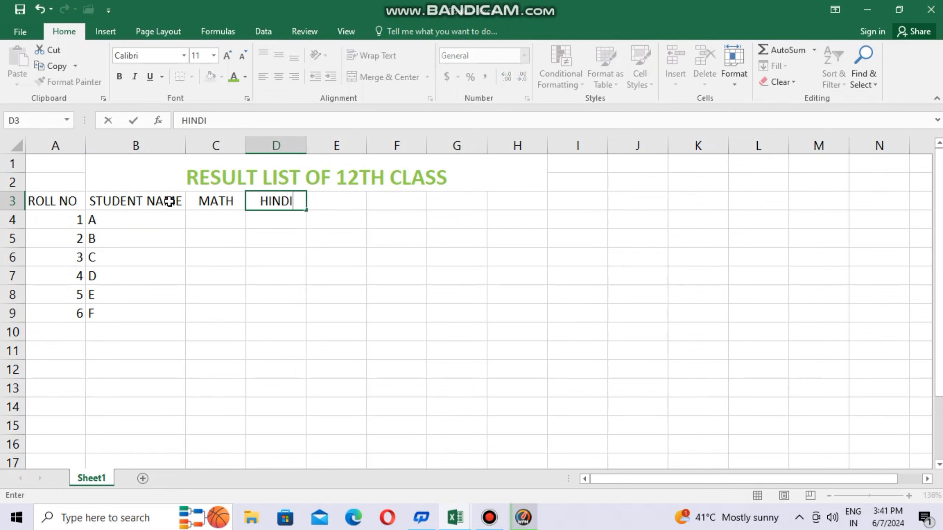
{"action": "key", "text": "Tab"}
{"action": "type", "text": "PUN"}
{"action": "key", "text": "Tab"}
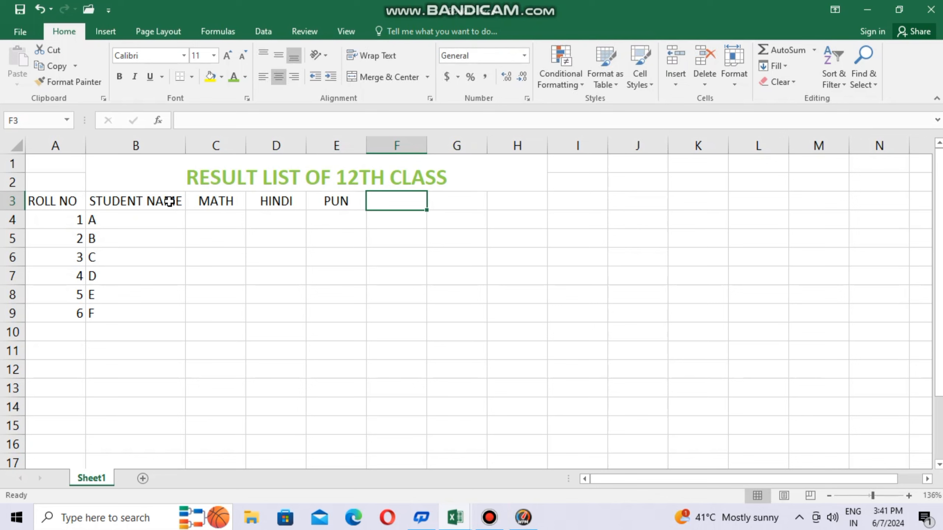
Enter the subject headings "SCIENCE" in cell F3 and "ENG" in cell G3
{"action": "type", "text": "SCIC"}
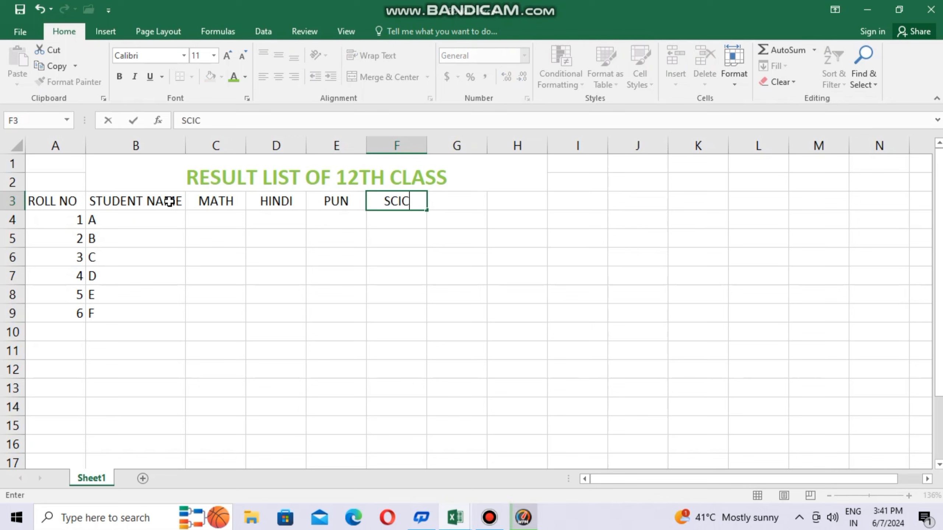
{"action": "key", "text": "BackSpace"}
{"action": "key", "text": "BackSpace"}
{"action": "type", "text": "IENCE"}
{"action": "key", "text": "Tab"}
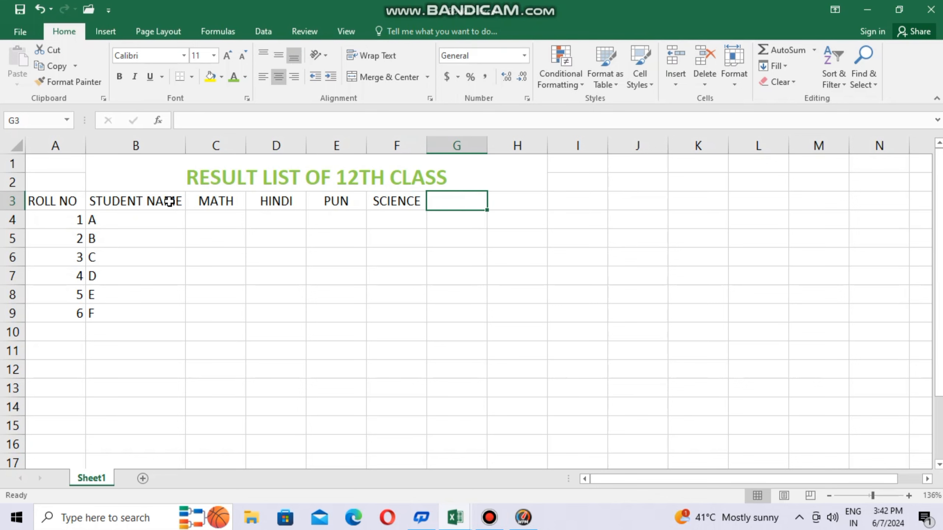
{"action": "type", "text": "ENG"}
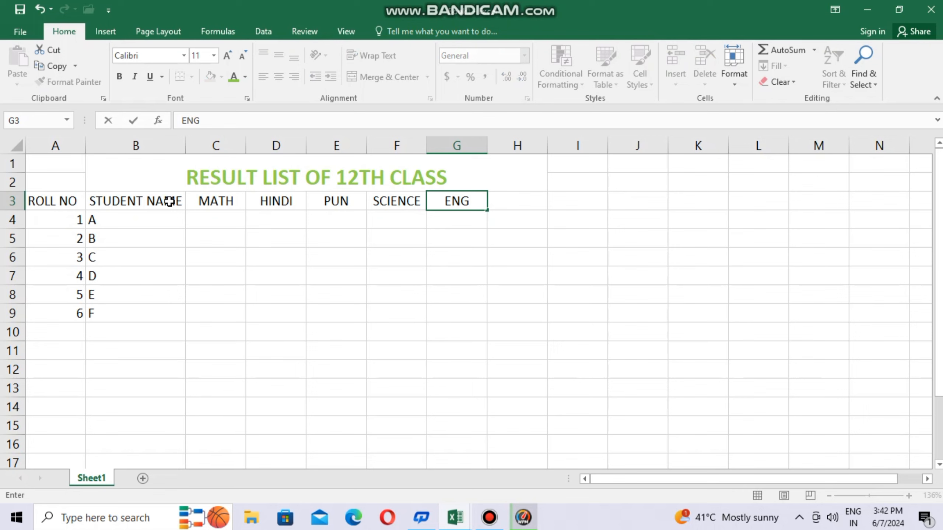
{"action": "key", "text": "Tab"}
Enter the heading "TOTAL MARKS" in cell H3 and fit the width of column H to it
{"action": "type", "text": "TOT"}
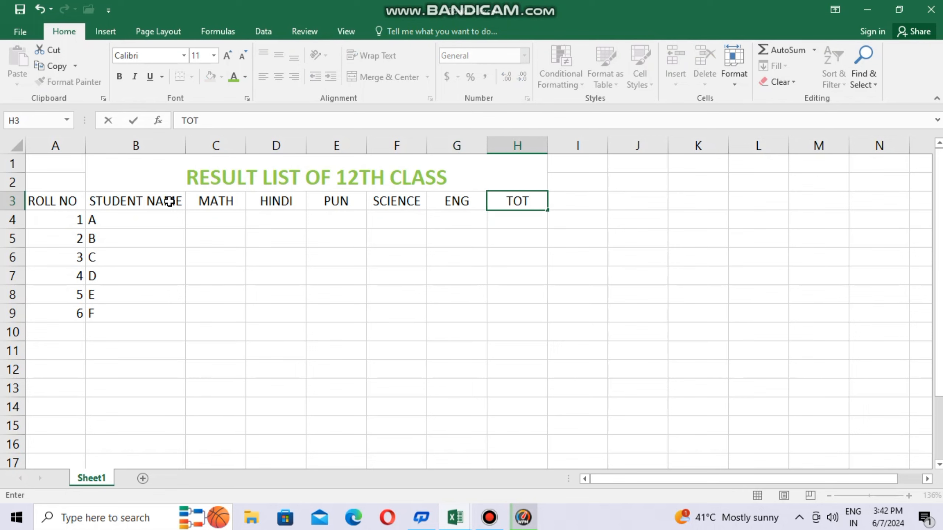
{"action": "type", "text": "AL MAR"}
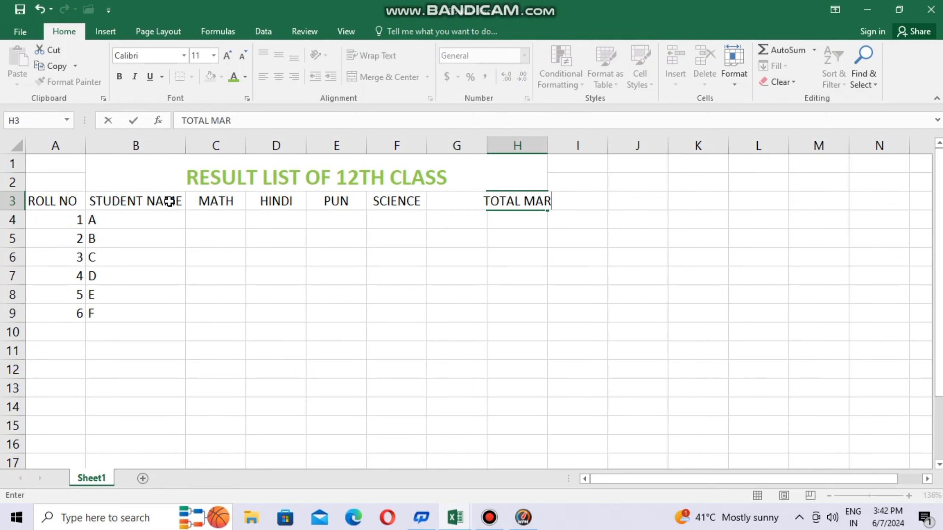
{"action": "type", "text": "KS"}
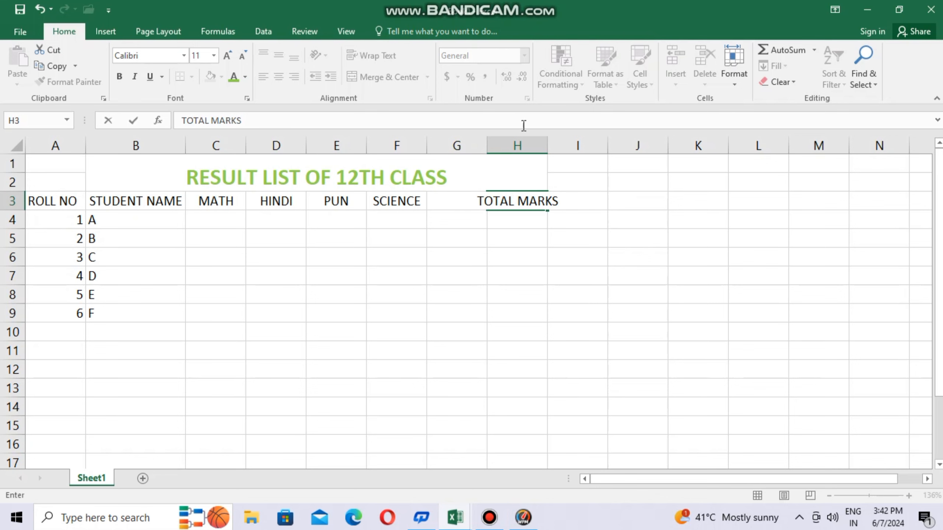
{"action": "left_click", "coordinate": [549, 141]}
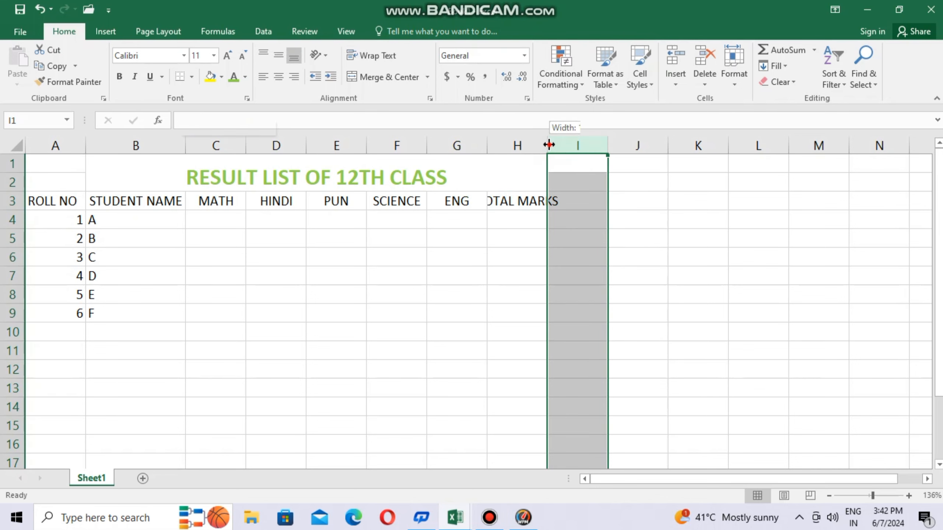
{"action": "double_click", "coordinate": [548, 142]}
{"action": "left_click", "coordinate": [594, 200]}
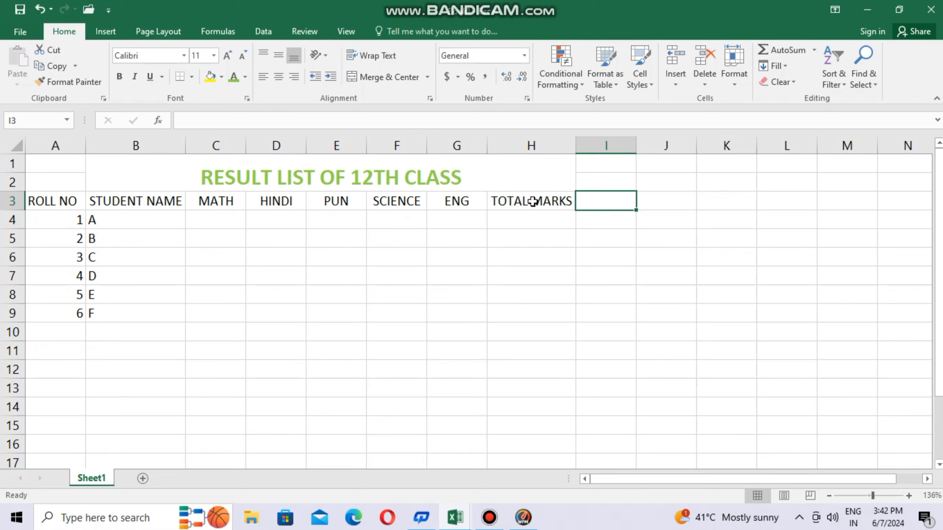
Insert two empty columns between the ENG and TOTAL MARKS columns
{"action": "right_click", "coordinate": [493, 141]}
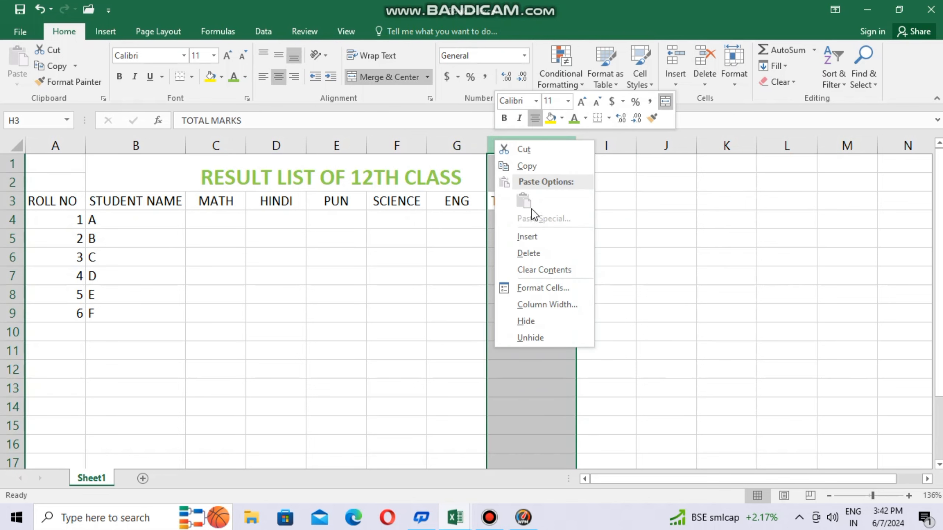
{"action": "left_click", "coordinate": [527, 237]}
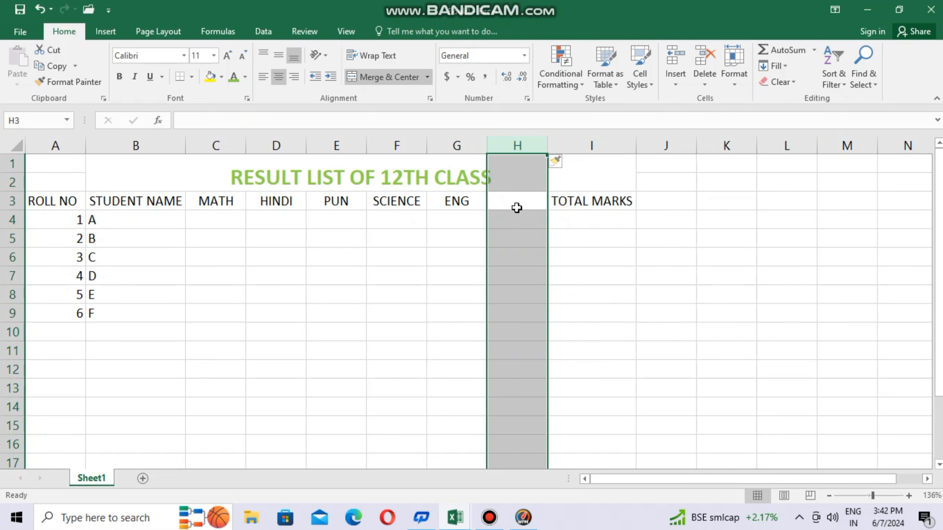
{"action": "left_click", "coordinate": [556, 143]}
{"action": "right_click", "coordinate": [556, 142]}
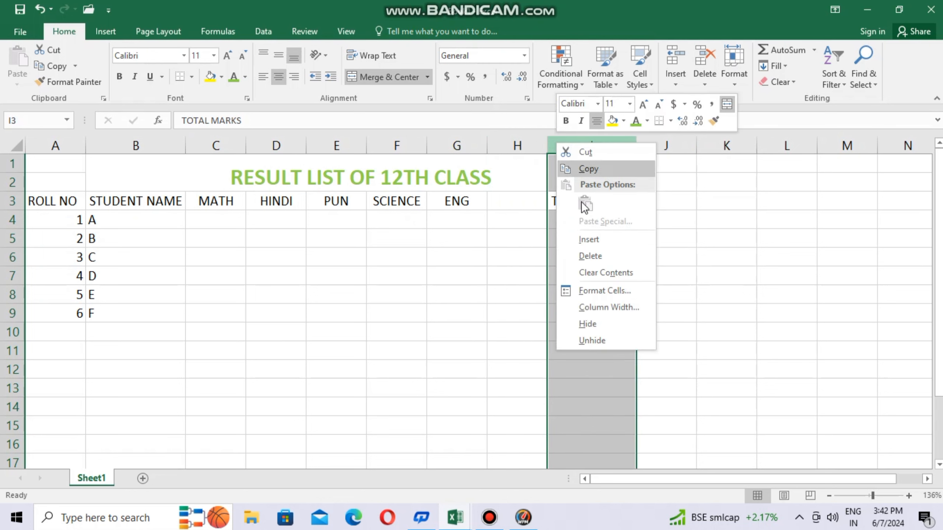
{"action": "left_click", "coordinate": [577, 238]}
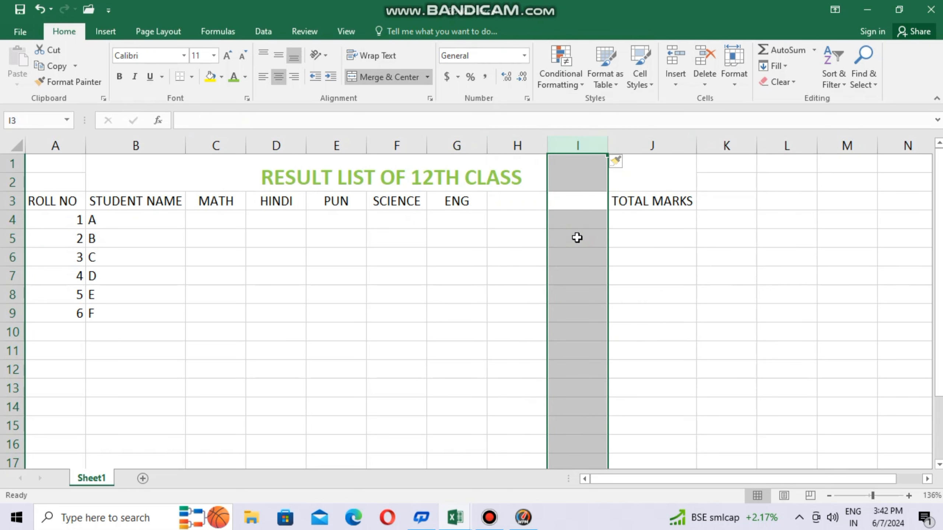
Enter the heading "MAX.MARKS" in cell H3 and fit the width of column H to it
{"action": "double_click", "coordinate": [521, 207]}
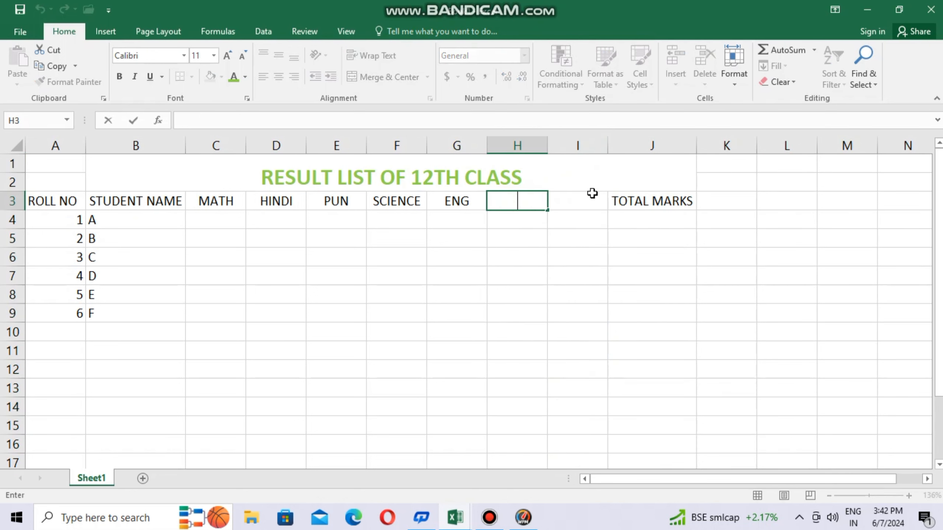
{"action": "type", "text": "MAX.MARKS"}
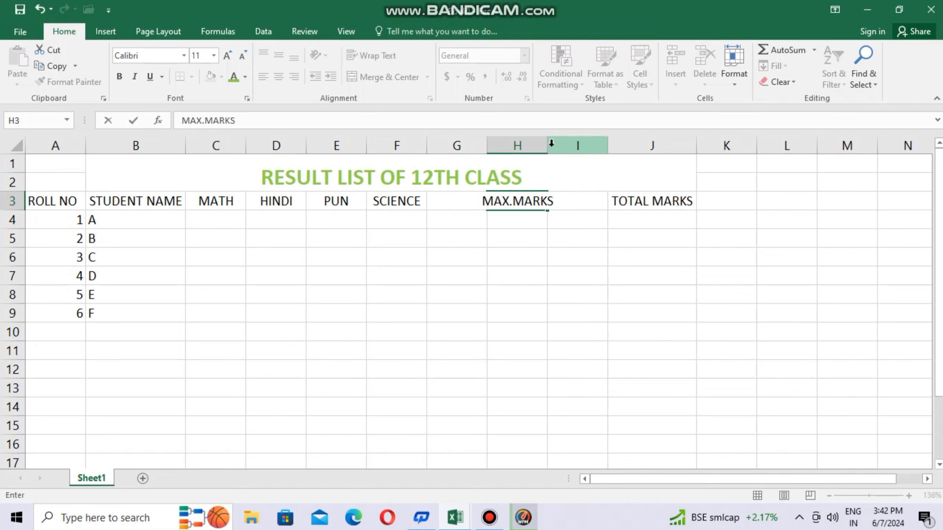
{"action": "double_click", "coordinate": [547, 145]}
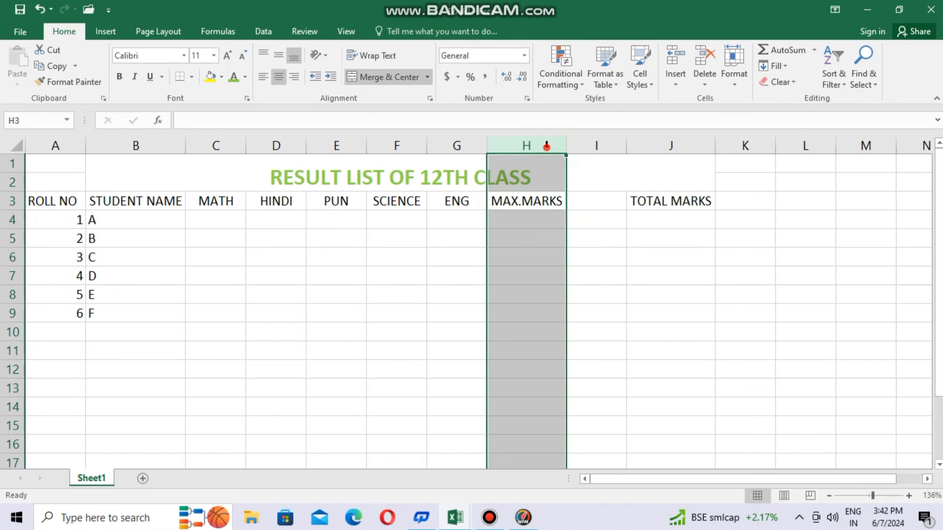
Enter the heading "MIN.MARKS" in cell I3 and fit the width of column I to it
{"action": "left_click", "coordinate": [592, 203]}
{"action": "double_click", "coordinate": [596, 201]}
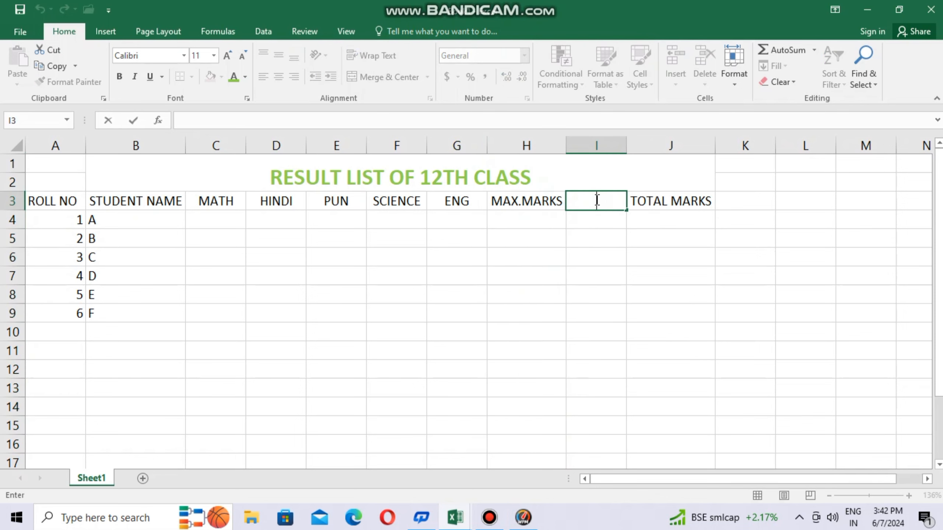
{"action": "type", "text": "MIN.MARKS"}
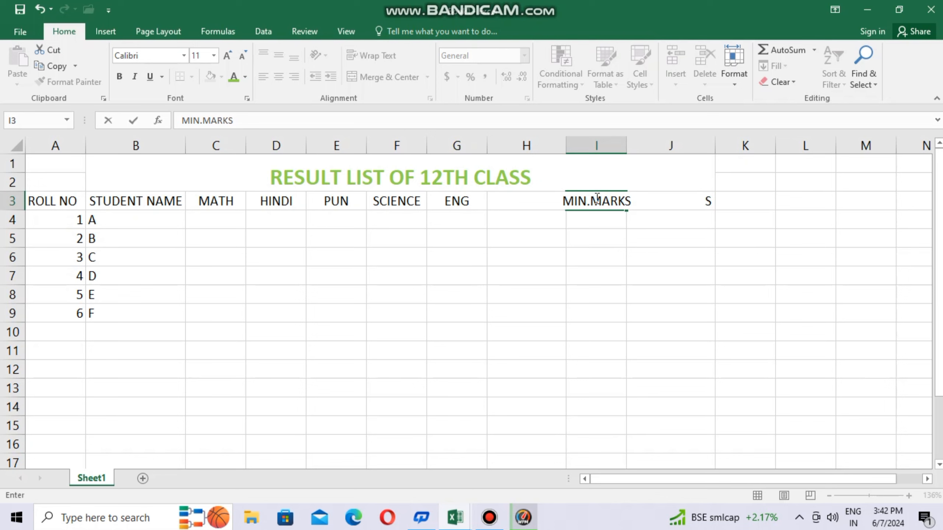
{"action": "double_click", "coordinate": [628, 143]}
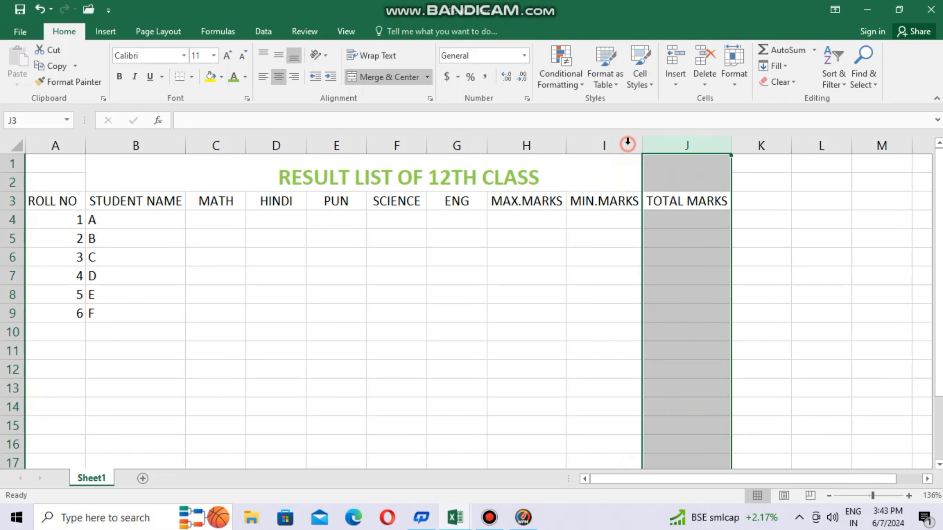
Enter the column headings "PERCENT" in cell K3 and "GRADE" in cell L3
{"action": "left_click", "coordinate": [746, 202]}
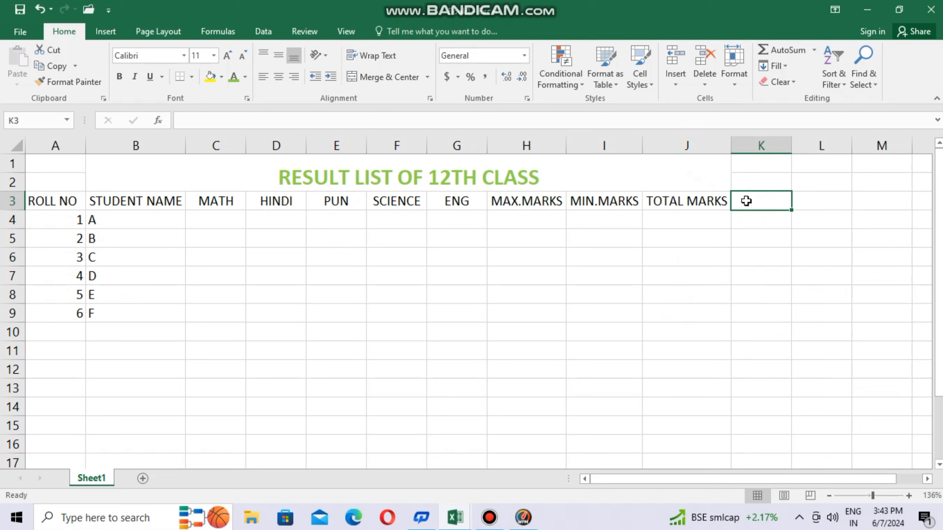
{"action": "type", "text": "PEER"}
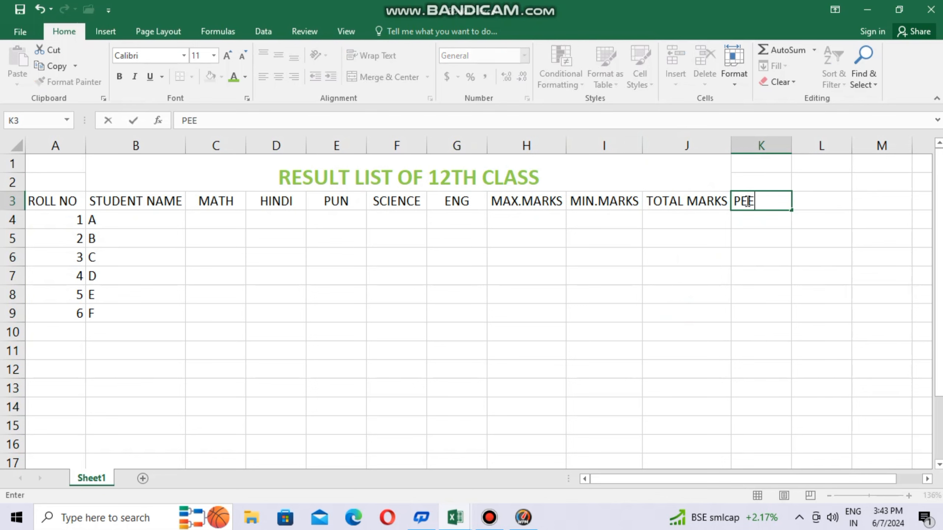
{"action": "key", "text": "BackSpace"}
{"action": "key", "text": "BackSpace"}
{"action": "type", "text": "RCE"}
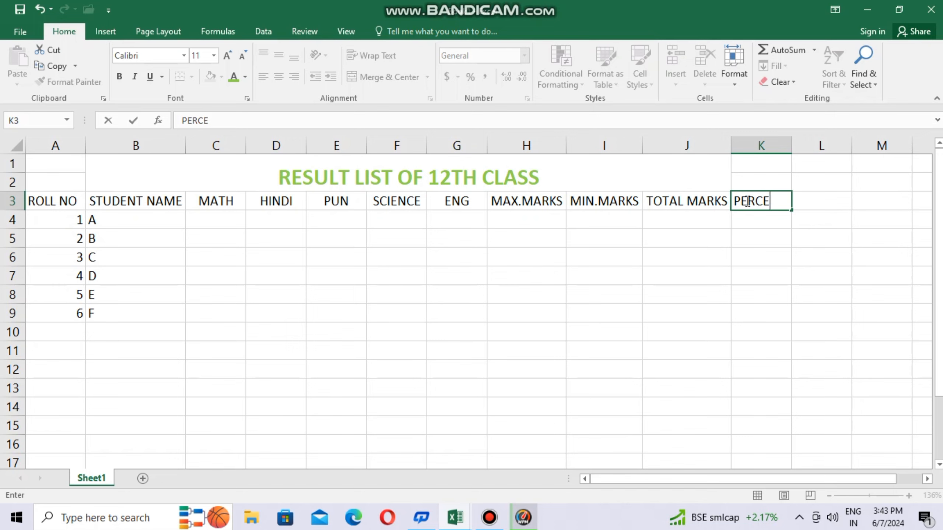
{"action": "type", "text": "NT."}
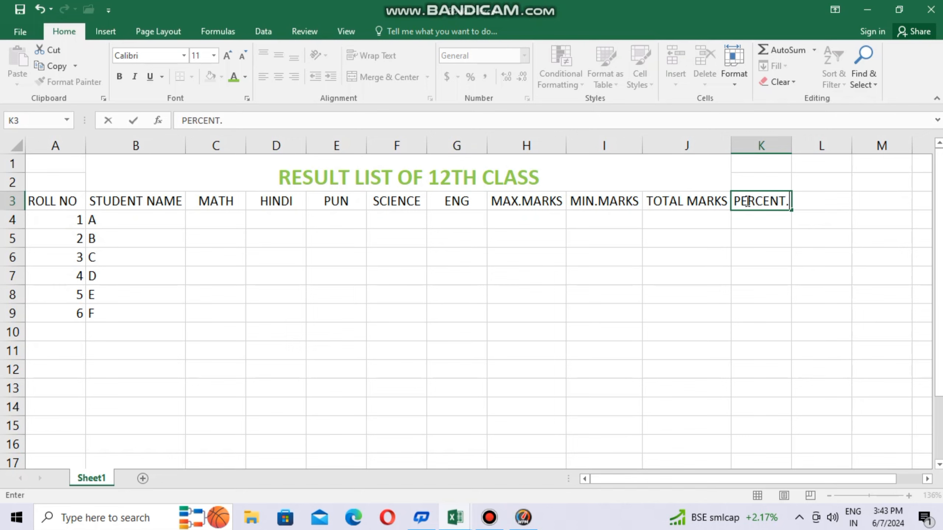
{"action": "key", "text": "Tab"}
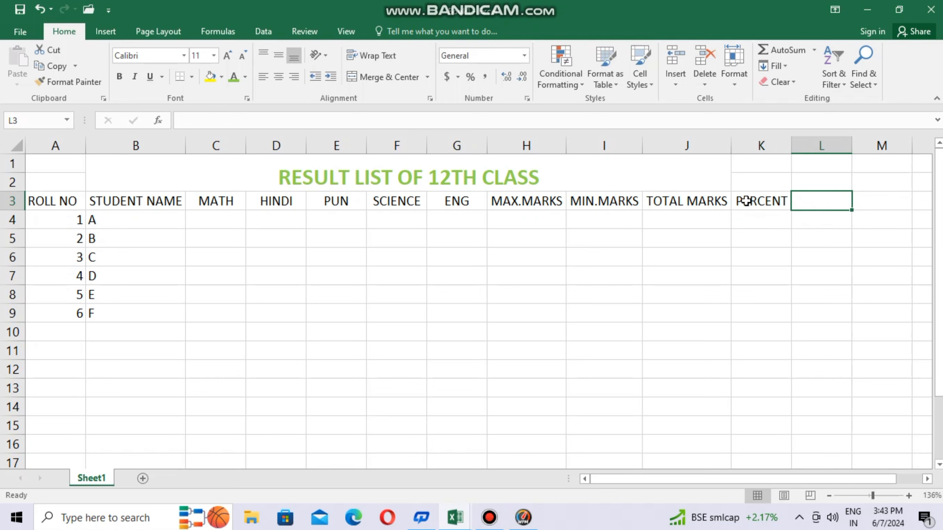
{"action": "type", "text": "GRA"}
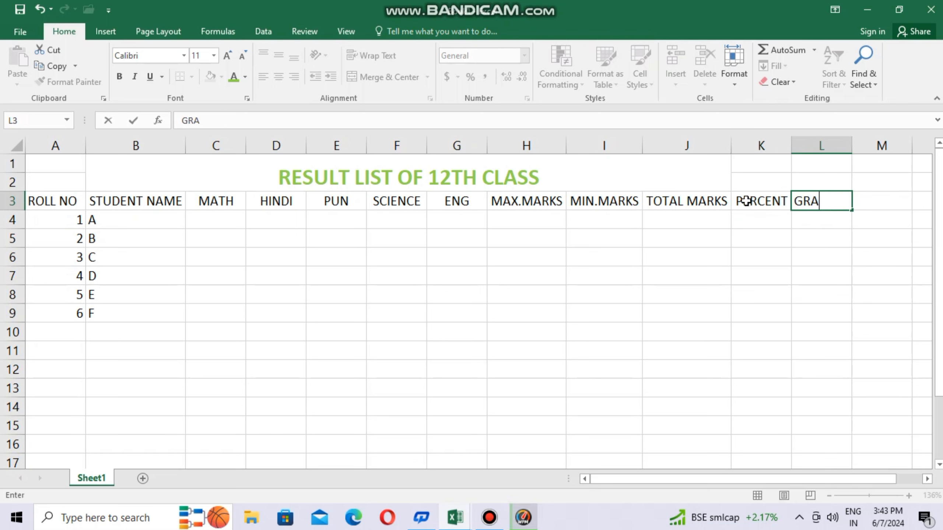
{"action": "type", "text": "EDE"}
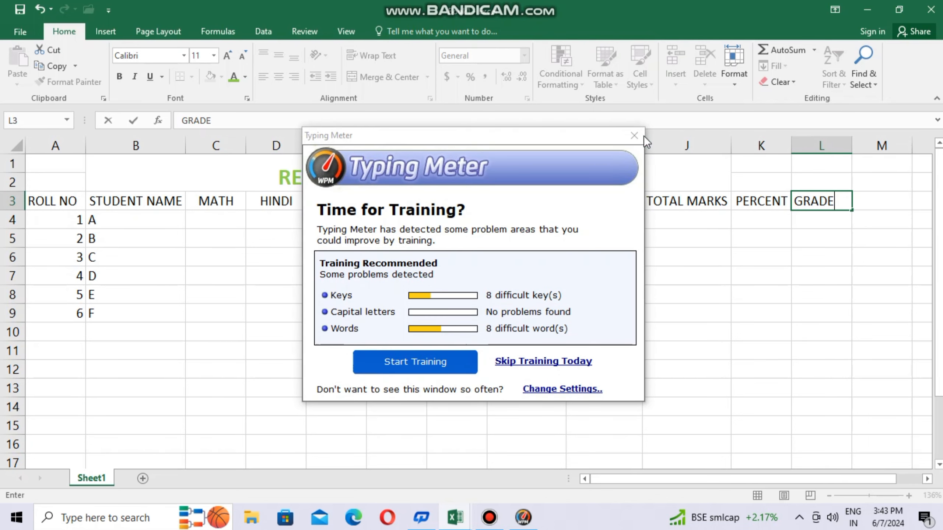
Close the Typing Meter prompt and enter student A's marks in row 4: MATH 45, HINDI 89, PUN 99, SCIENCE 56 and ENG 78
{"action": "left_click", "coordinate": [642, 135]}
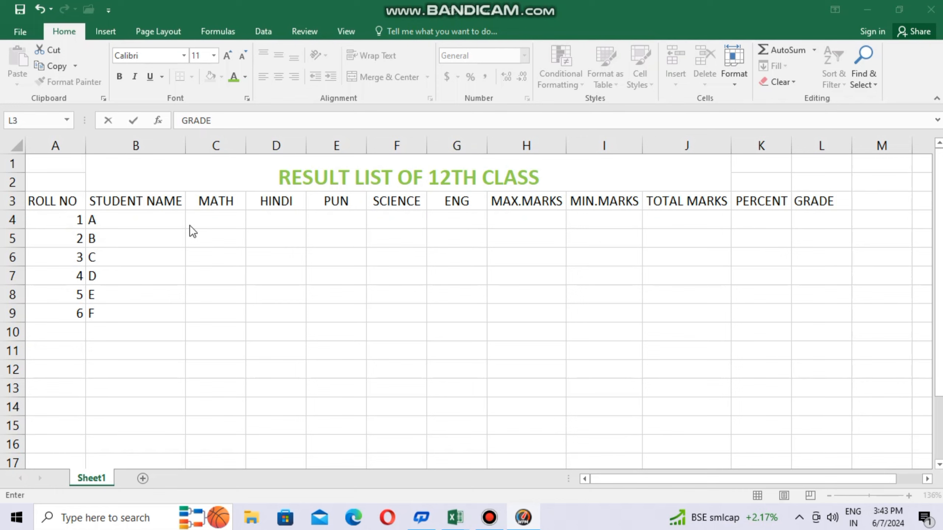
{"action": "left_click", "coordinate": [210, 222]}
{"action": "double_click", "coordinate": [211, 221]}
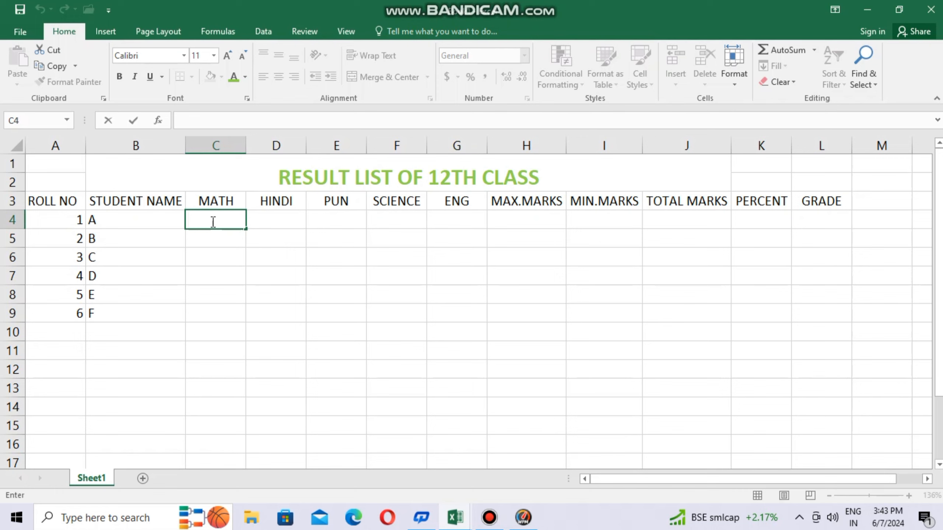
{"action": "type", "text": "45"}
{"action": "left_click", "coordinate": [292, 222]}
{"action": "type", "text": "89"}
{"action": "left_click", "coordinate": [325, 220]}
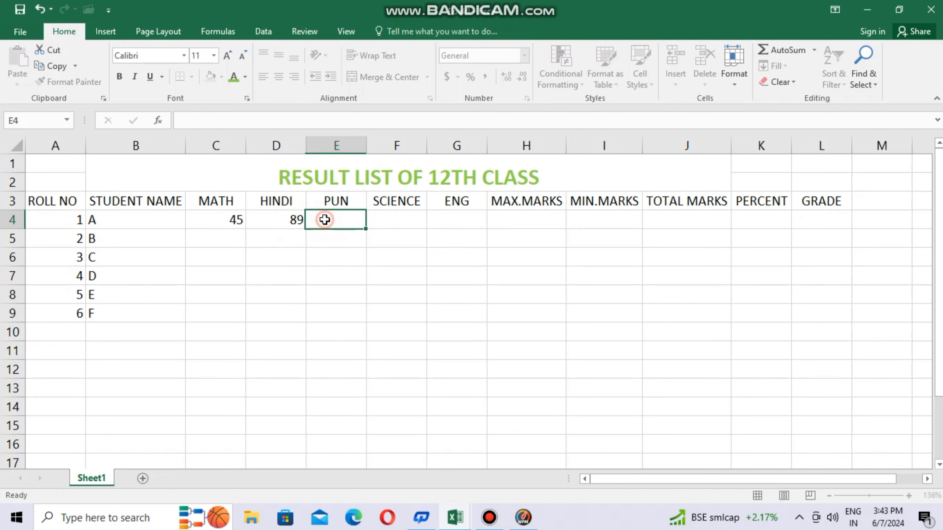
{"action": "type", "text": "99"}
{"action": "left_click", "coordinate": [373, 220]}
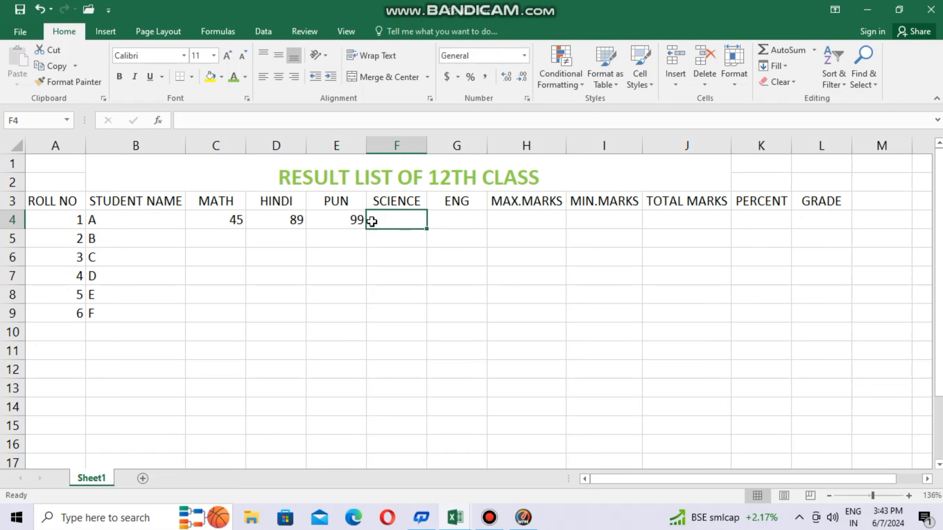
{"action": "type", "text": "56"}
{"action": "left_click", "coordinate": [436, 225]}
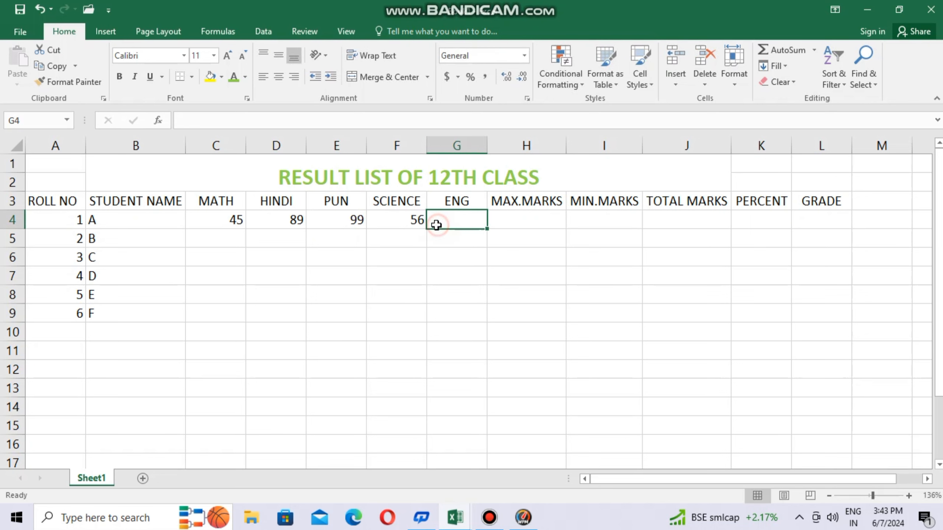
{"action": "type", "text": "78"}
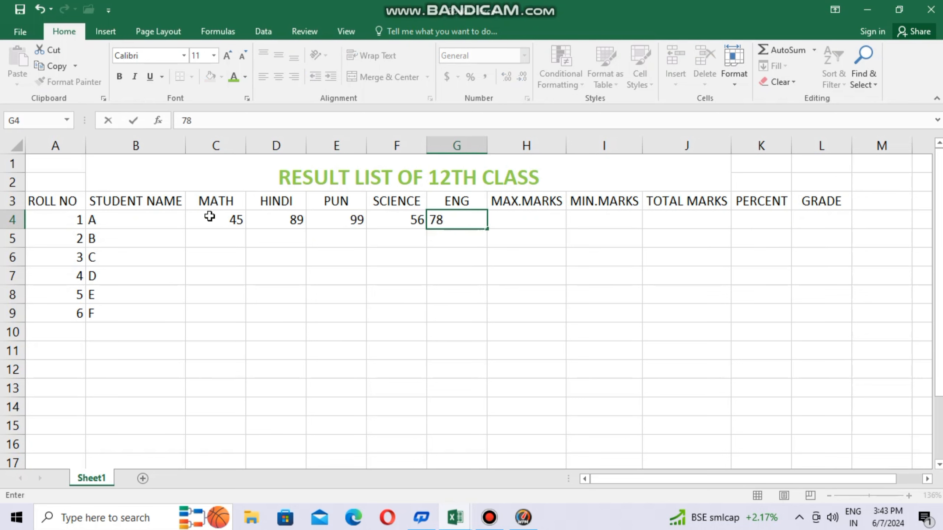
Copy student A's five subject marks in C4:G4 to the rows of students B to F, C5:G9
{"action": "left_click_drag", "start_coordinate": [212, 216], "coordinate": [444, 217]}
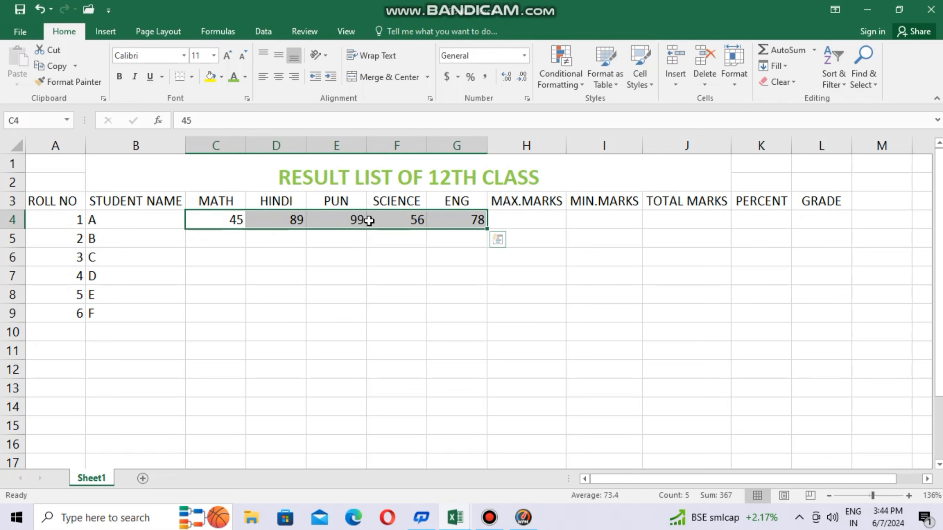
{"action": "right_click", "coordinate": [333, 221]}
{"action": "left_click", "coordinate": [352, 230]}
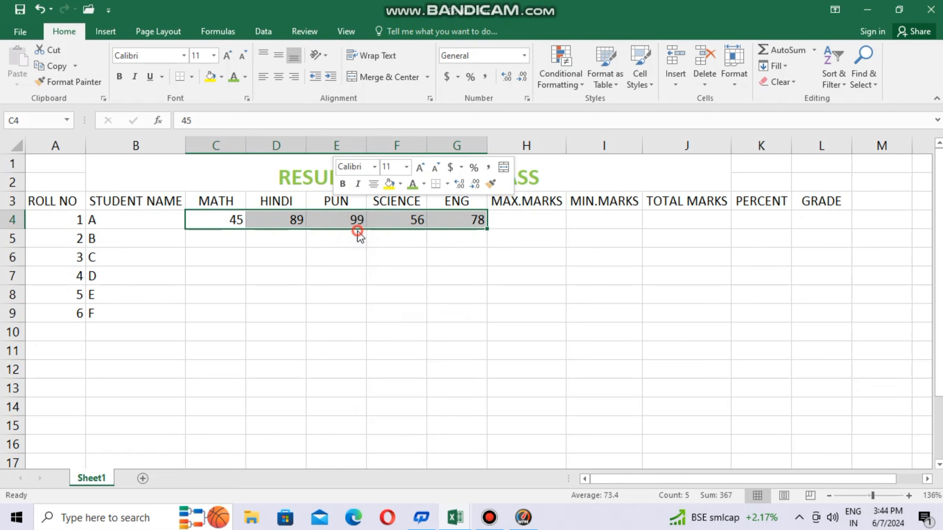
{"action": "left_click_drag", "start_coordinate": [218, 240], "coordinate": [453, 312]}
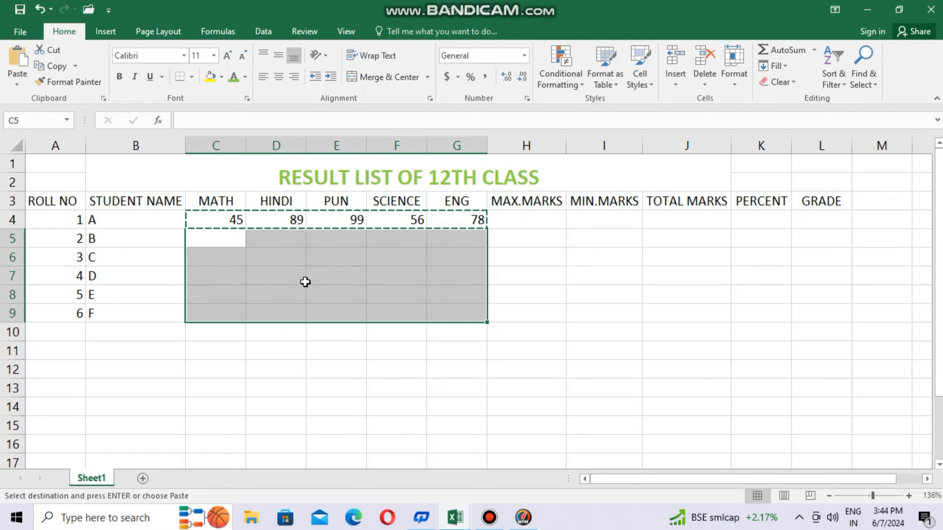
{"action": "right_click", "coordinate": [241, 258]}
{"action": "left_click", "coordinate": [267, 270]}
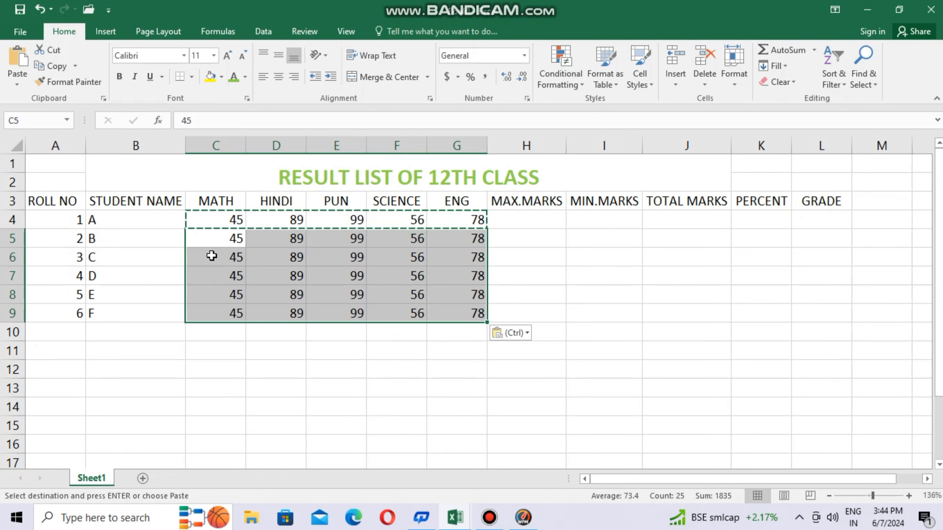
Change the MATH marks to 55 for student B, 56 for student D and 89 for student F
{"action": "left_click", "coordinate": [219, 239]}
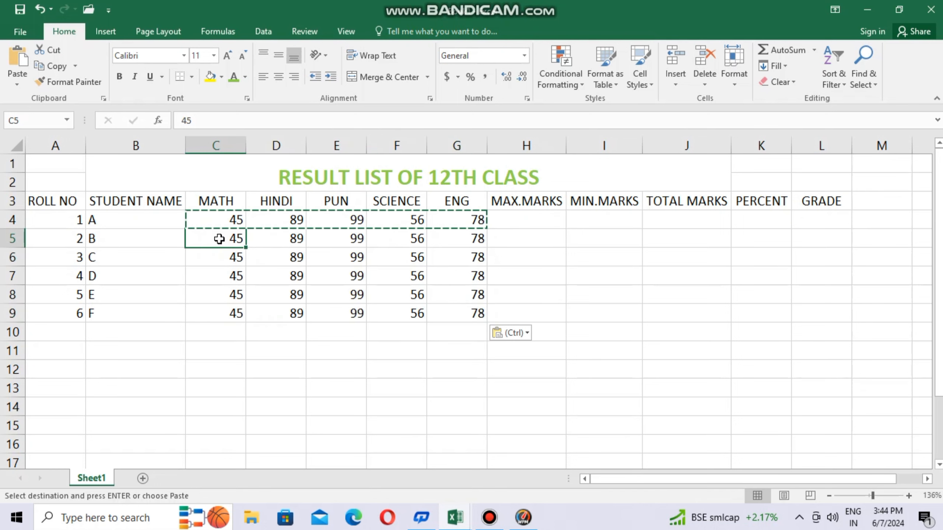
{"action": "type", "text": "55"}
{"action": "left_click", "coordinate": [228, 273]}
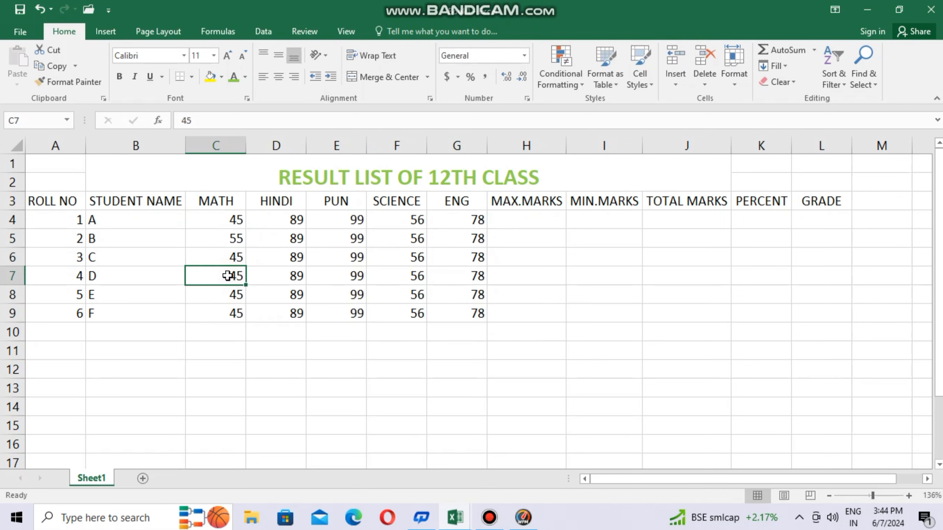
{"action": "type", "text": "56"}
{"action": "left_click", "coordinate": [231, 316]}
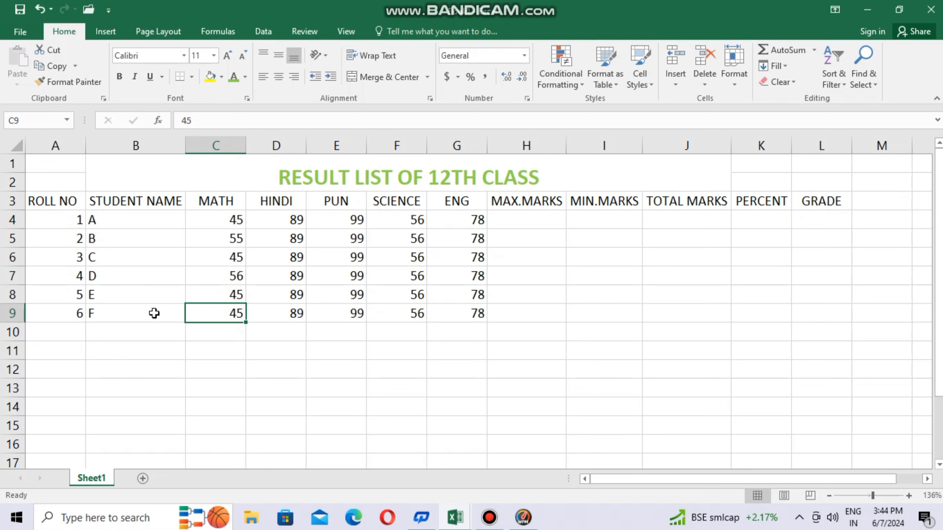
{"action": "type", "text": "89"}
Change the HINDI marks to 78 for student B, 81 for student D and 63 for student E
{"action": "left_click", "coordinate": [289, 242]}
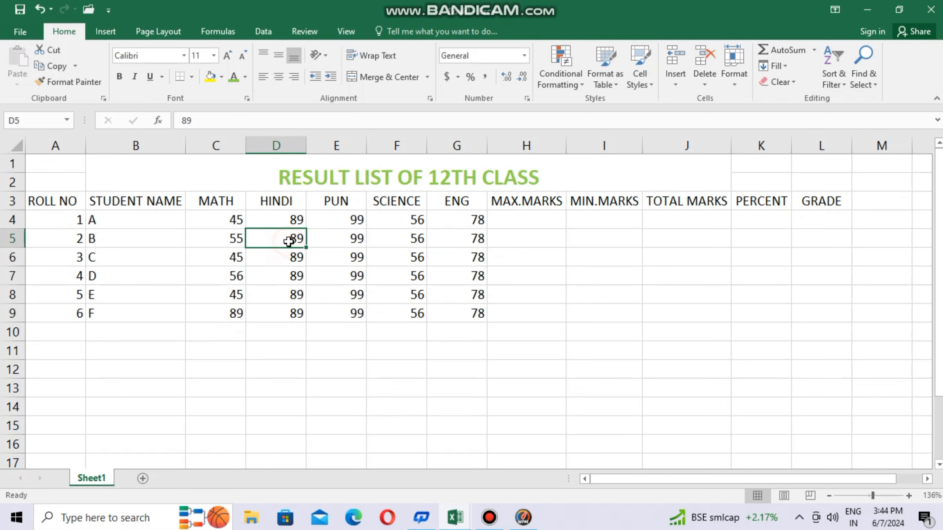
{"action": "type", "text": "78"}
{"action": "left_click", "coordinate": [270, 271]}
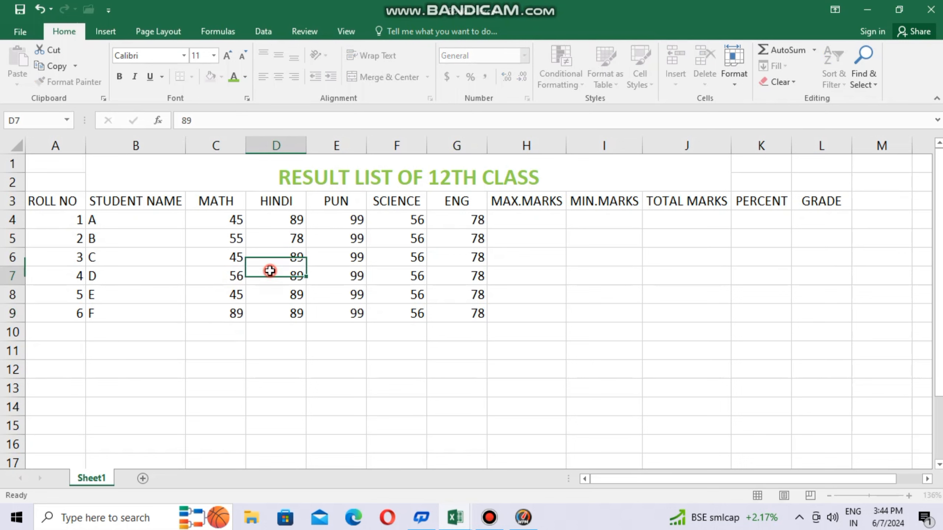
{"action": "type", "text": "8"}
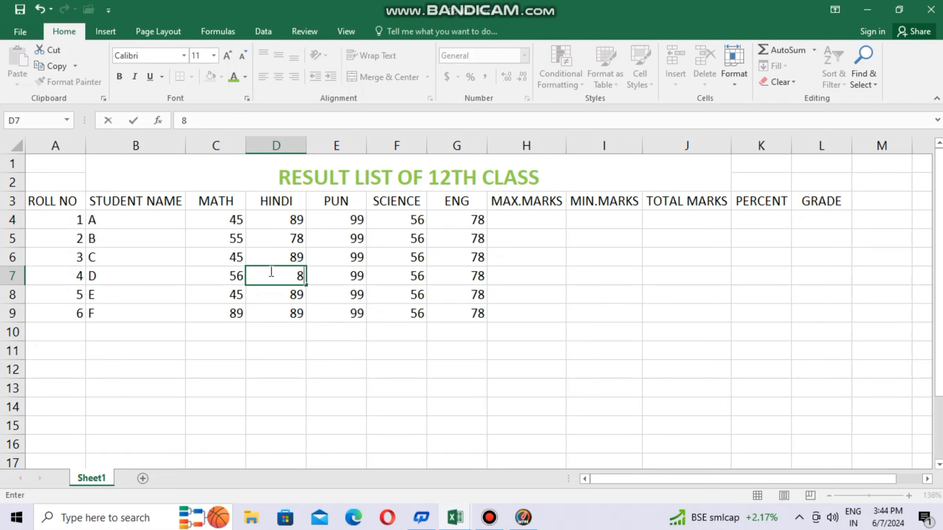
{"action": "type", "text": "1"}
{"action": "left_click", "coordinate": [274, 294]}
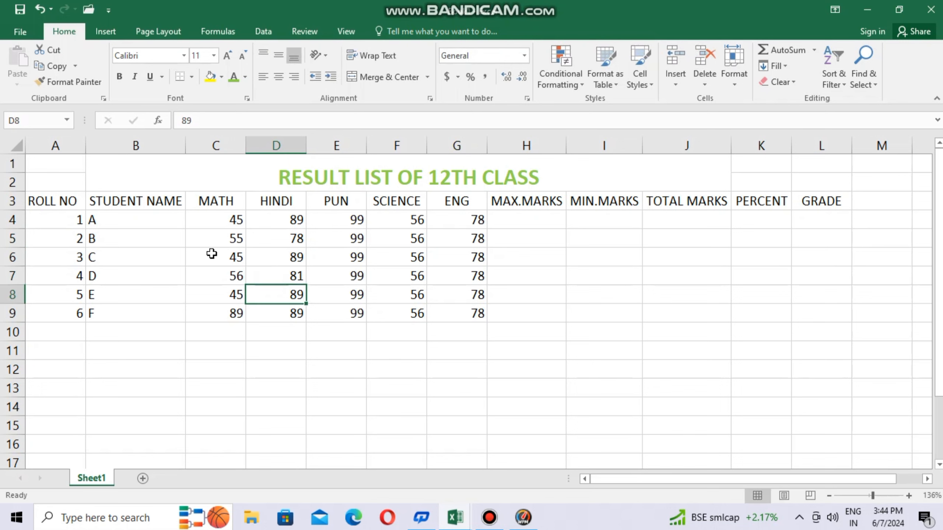
{"action": "type", "text": "63"}
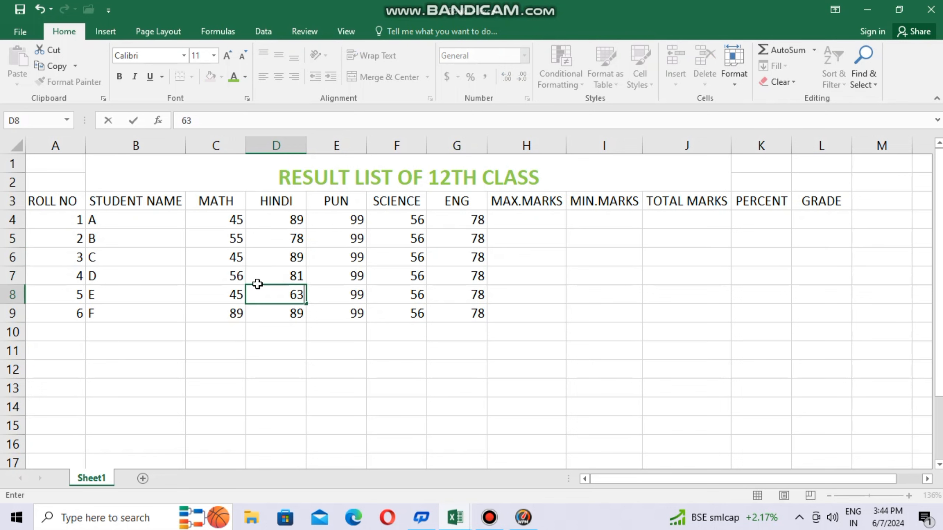
Enter the PUN marks 79 for student B, 56 for student D and 99 for student E
{"action": "left_click", "coordinate": [330, 242]}
{"action": "type", "text": "79"}
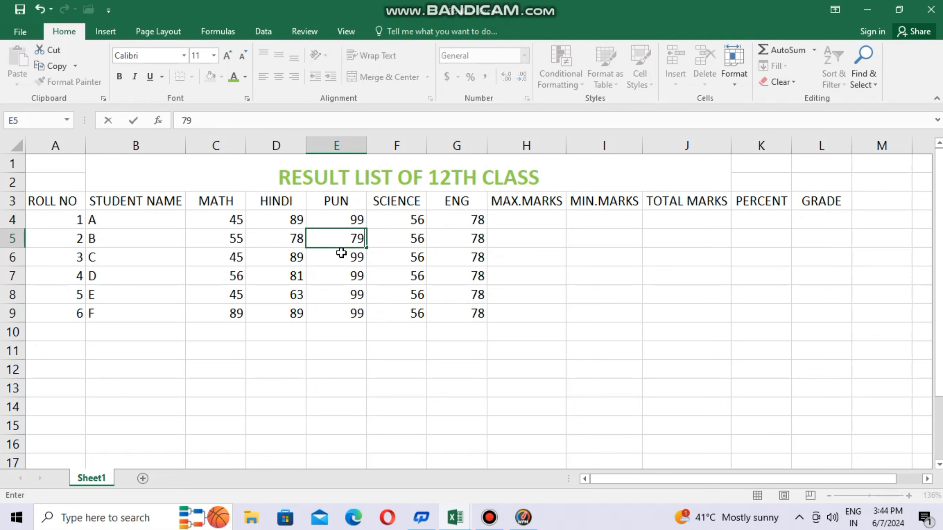
{"action": "left_click", "coordinate": [334, 269]}
{"action": "type", "text": "5"}
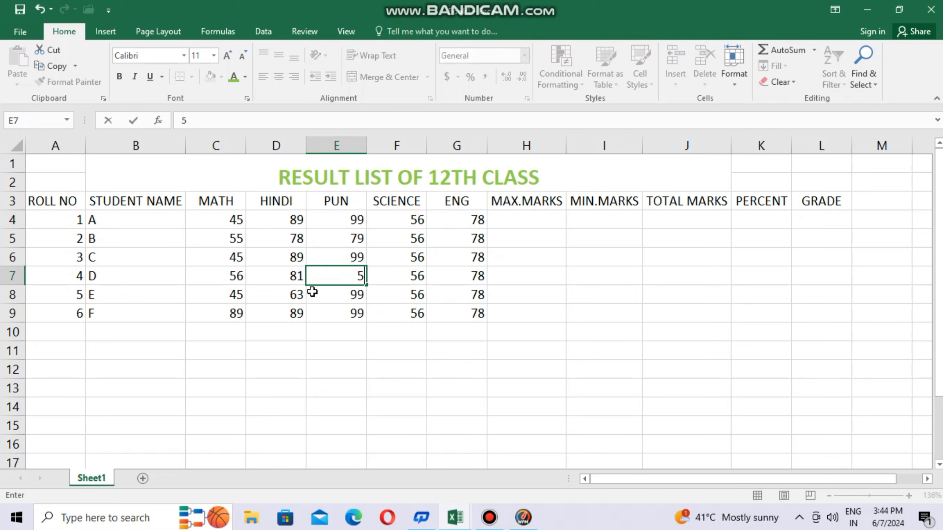
{"action": "type", "text": "6"}
{"action": "left_click", "coordinate": [335, 297]}
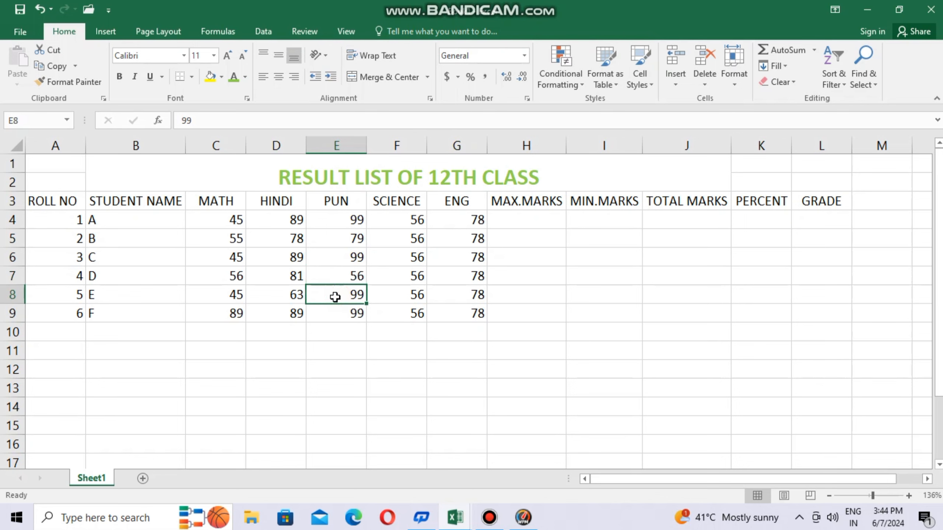
{"action": "type", "text": "99"}
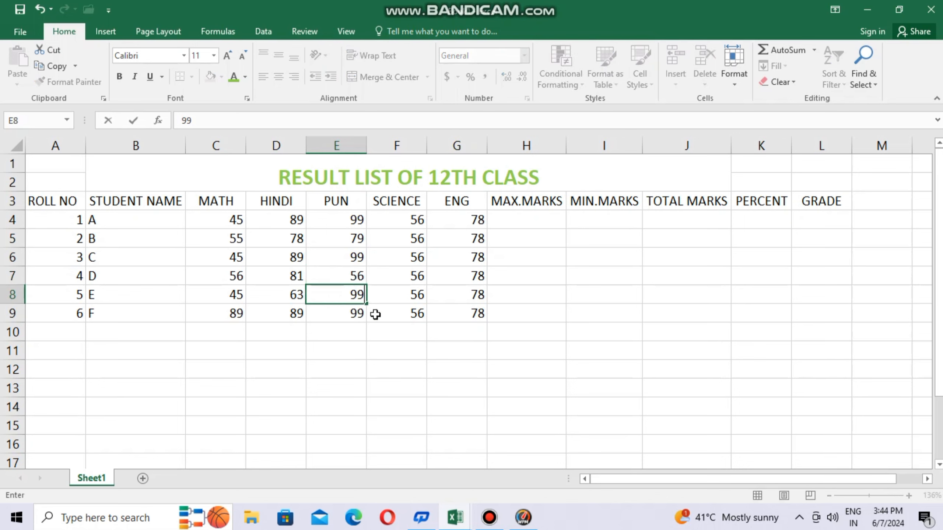
Change the SCIENCE marks to 88 for student B, 89 for student D and 23 for student E
{"action": "left_click", "coordinate": [406, 240]}
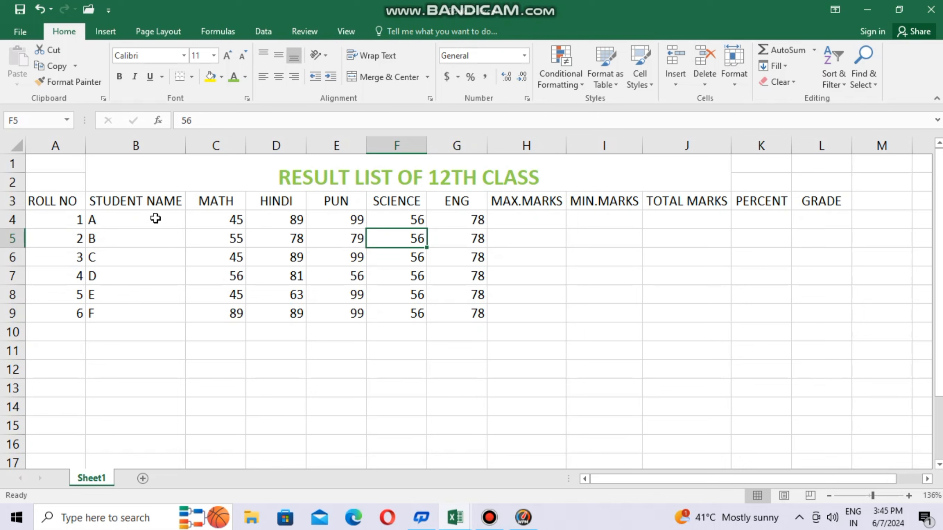
{"action": "type", "text": "88"}
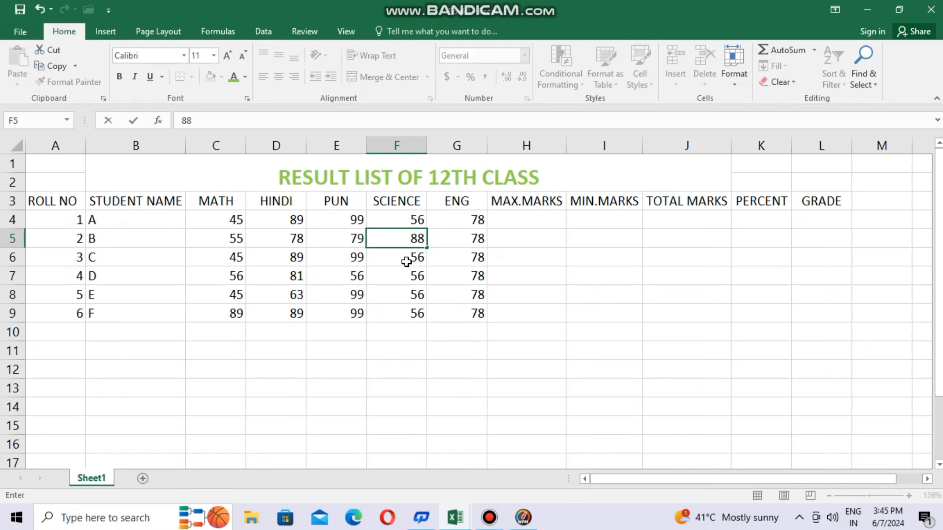
{"action": "left_click", "coordinate": [399, 276]}
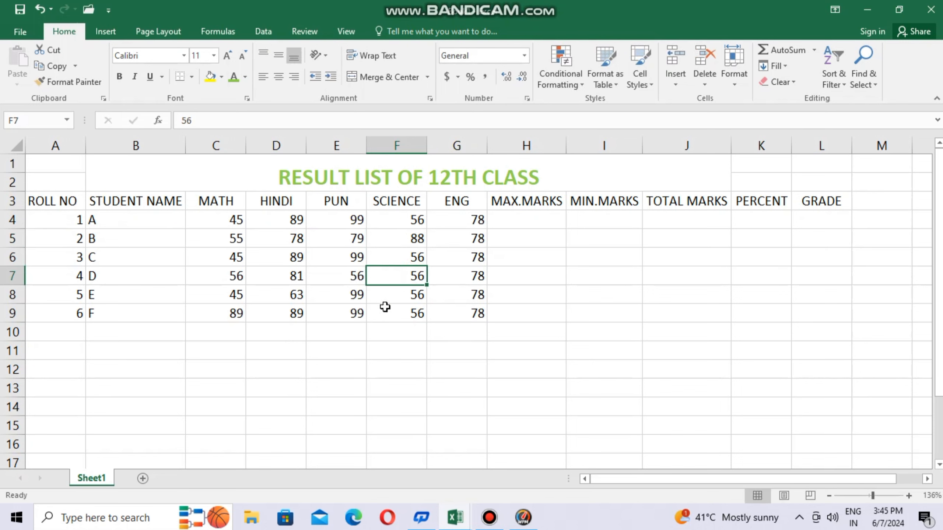
{"action": "type", "text": "89"}
{"action": "left_click", "coordinate": [393, 297]}
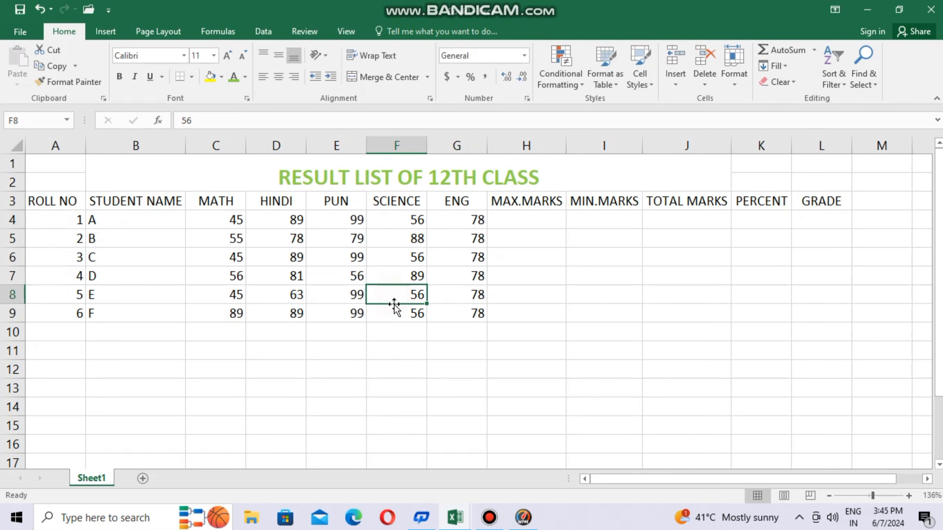
{"action": "type", "text": "23"}
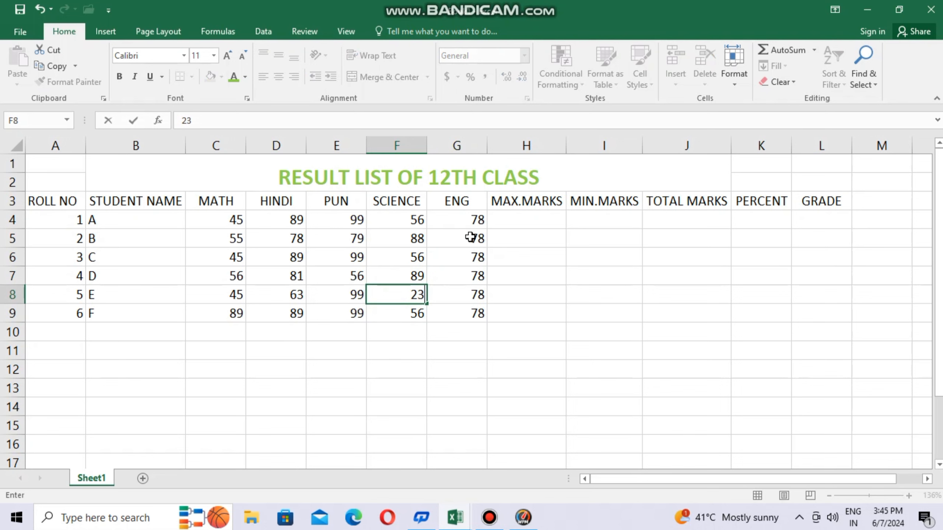
Change the ENG marks to 79 for student B, 63 for student D and 23 for student E
{"action": "left_click", "coordinate": [461, 239]}
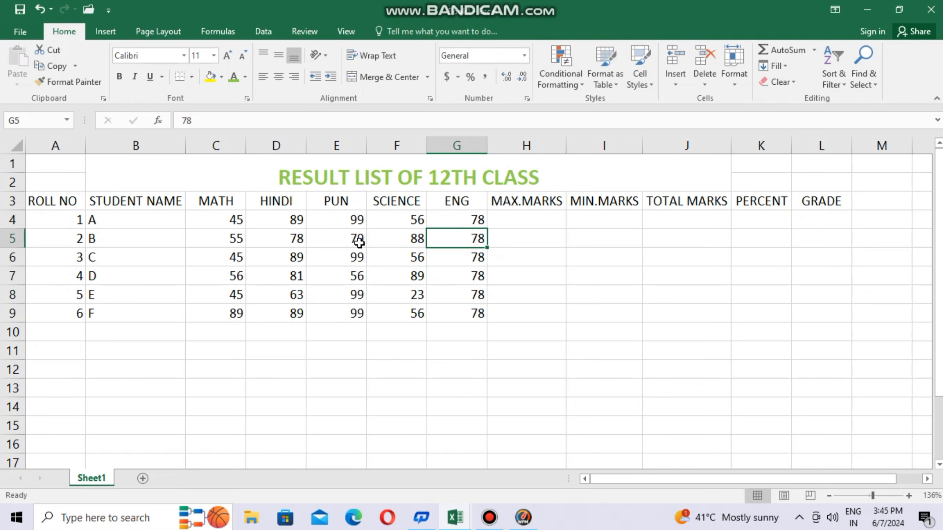
{"action": "type", "text": "79"}
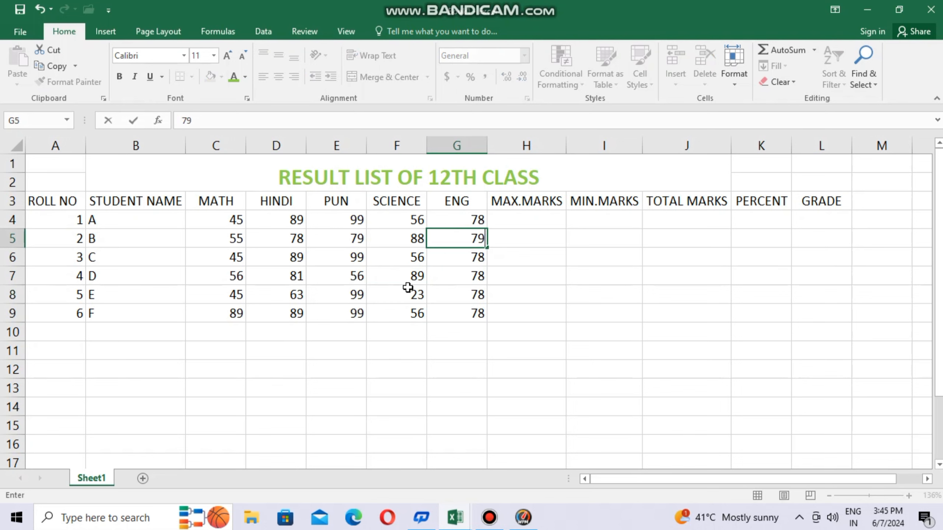
{"action": "left_click", "coordinate": [464, 280]}
{"action": "type", "text": "63"}
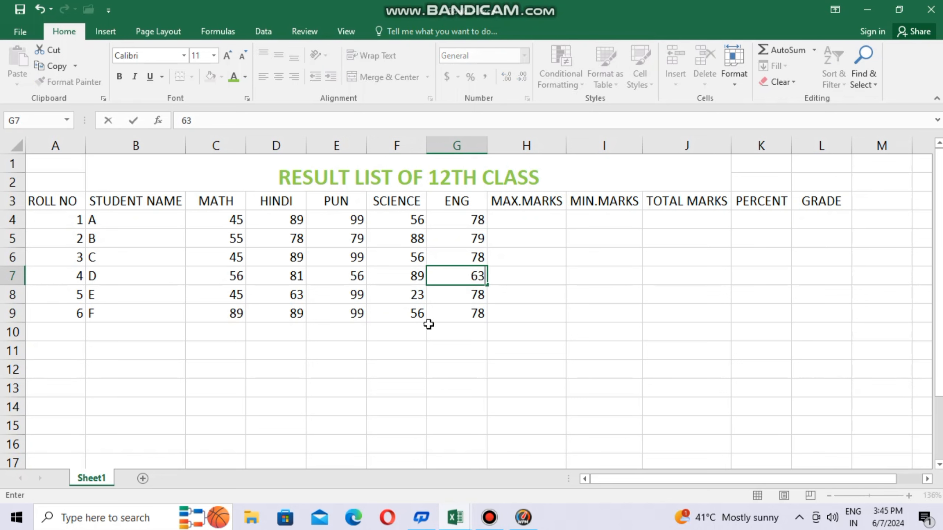
{"action": "left_click", "coordinate": [459, 301]}
{"action": "type", "text": "23"}
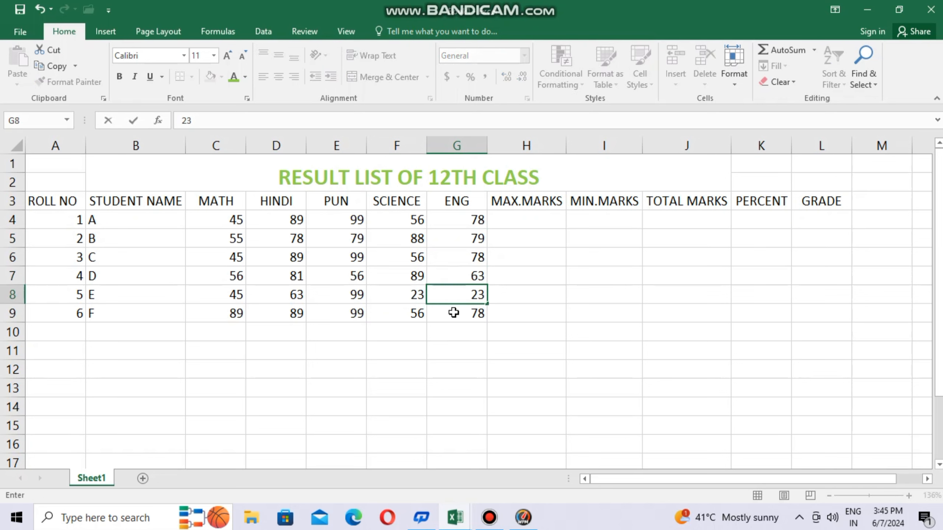
{"action": "left_click", "coordinate": [454, 312]}
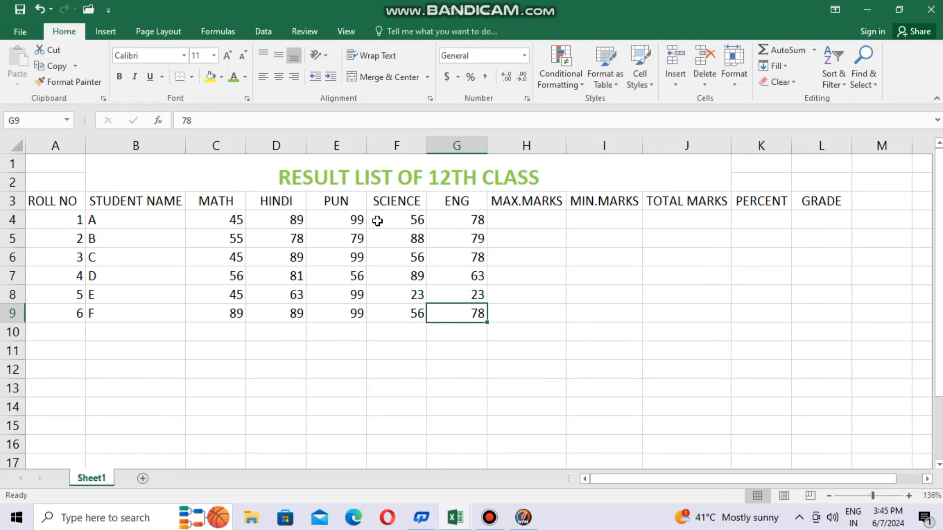
Enter the formula =MAX(C4:G4) in cell H4 for student A's MAX.MARKS
{"action": "double_click", "coordinate": [502, 220]}
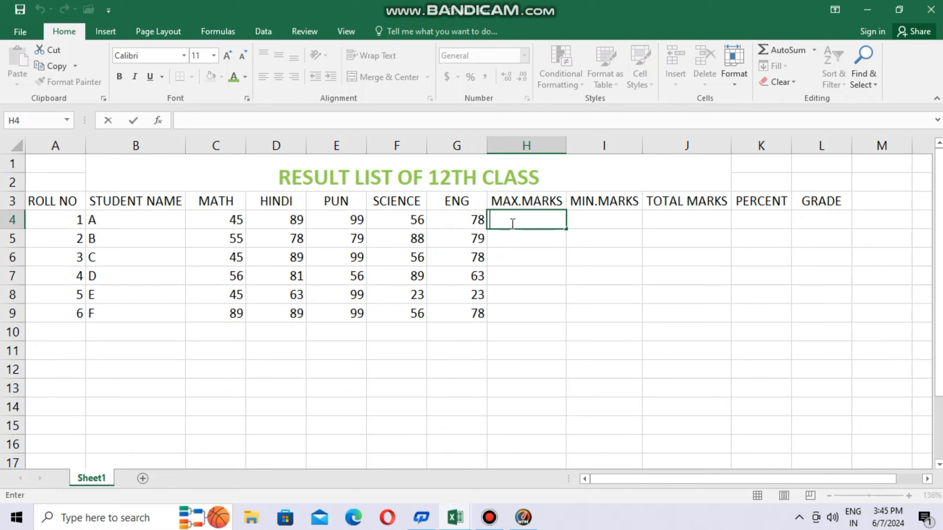
{"action": "type", "text": "="}
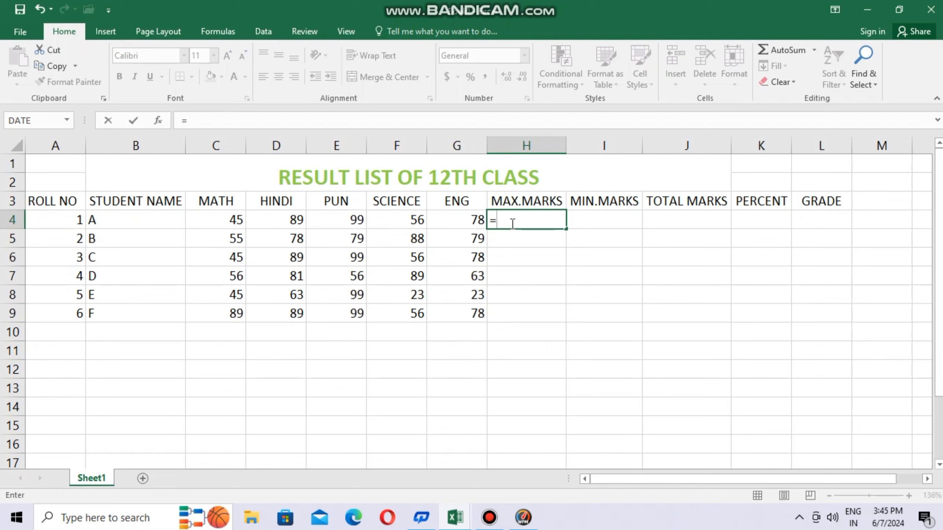
{"action": "type", "text": "MAX"}
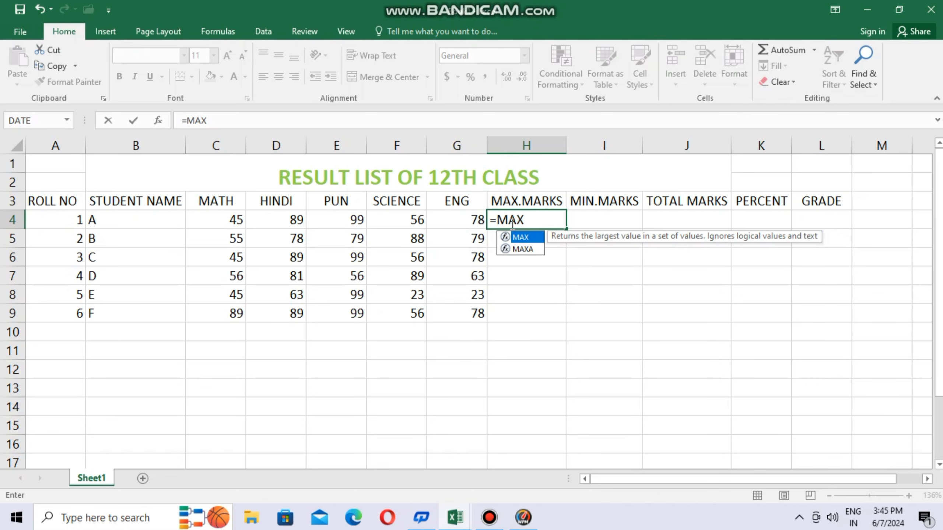
{"action": "type", "text": "("}
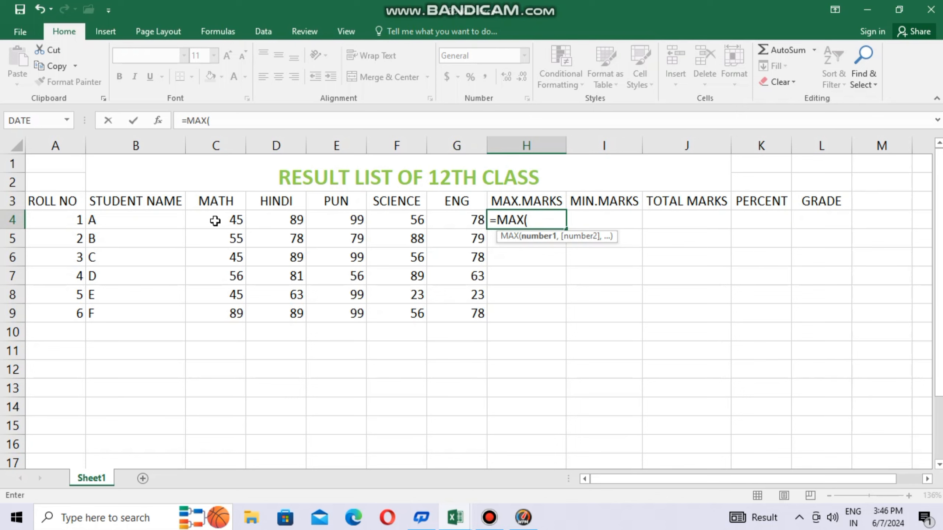
{"action": "type", "text": "C4:"}
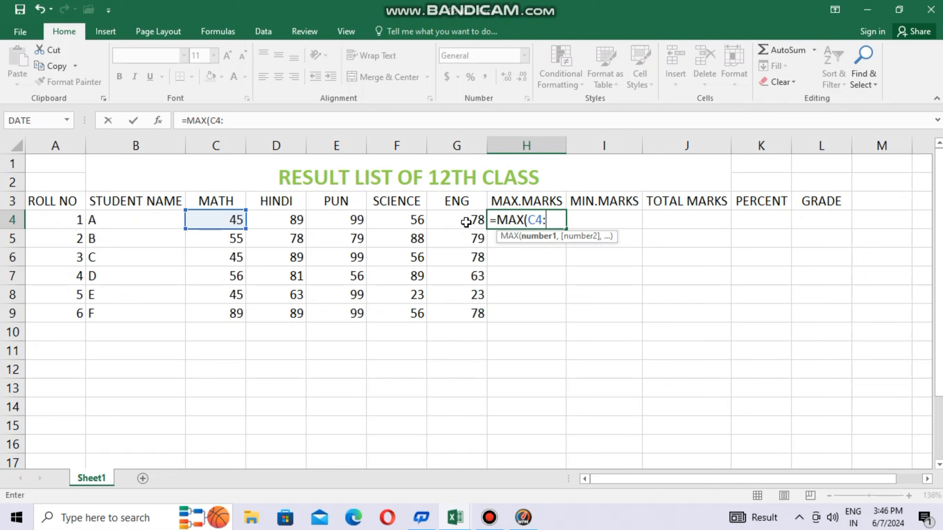
{"action": "type", "text": "G4"}
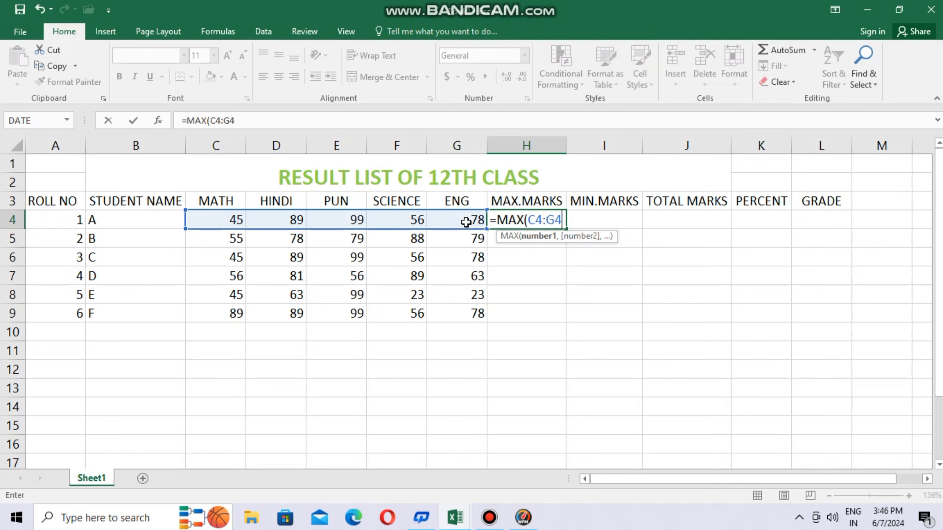
{"action": "type", "text": ")"}
{"action": "key", "text": "Return"}
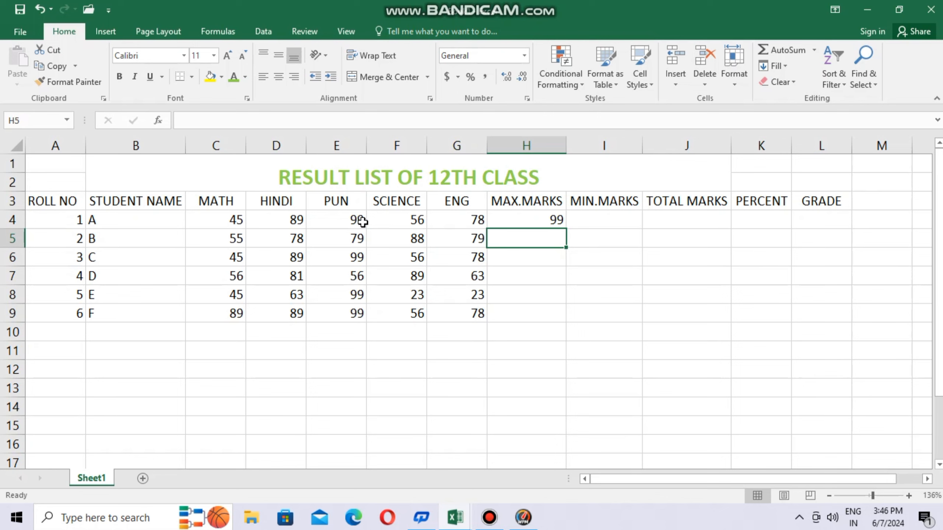
Fill the MAX.MARKS formula from H4 down to H9 for students B through F
{"action": "left_click", "coordinate": [523, 222]}
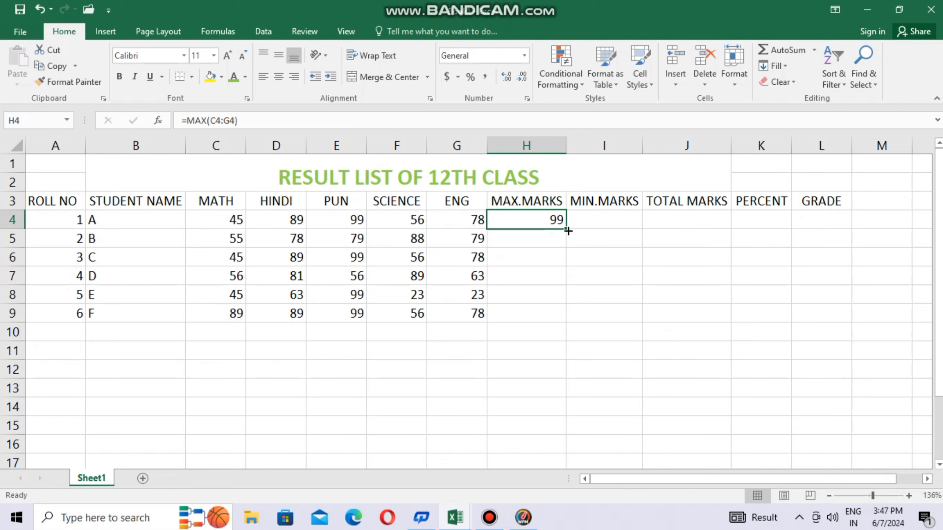
{"action": "left_click_drag", "start_coordinate": [569, 231], "coordinate": [552, 316]}
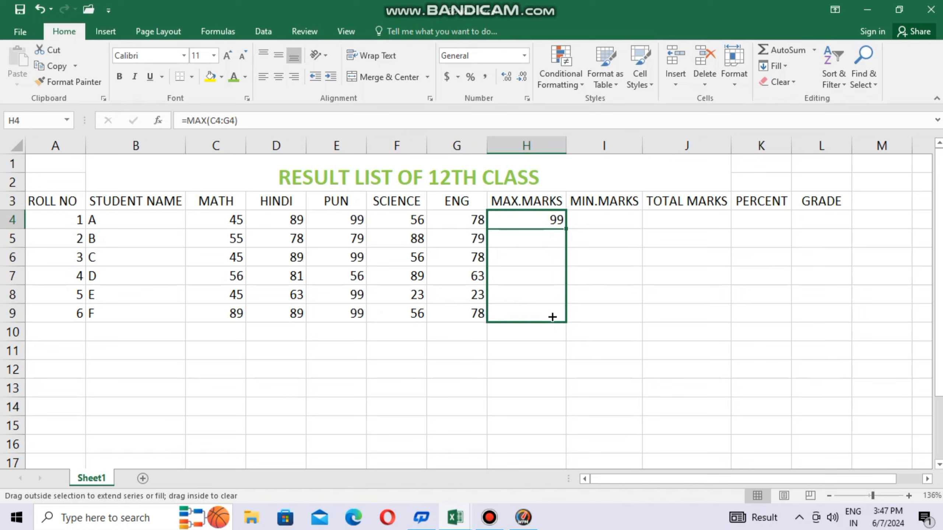
{"action": "left_click_drag", "start_coordinate": [552, 317], "coordinate": [552, 316]}
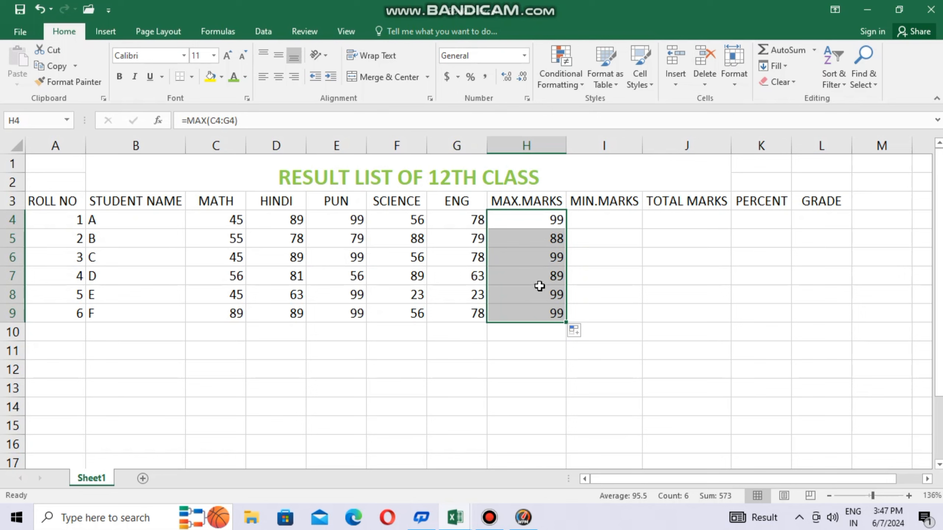
Enter =MIN(C4:G4) in cell I4 for student A's MIN.MARKS and fill the formula down to I9
{"action": "left_click", "coordinate": [599, 217]}
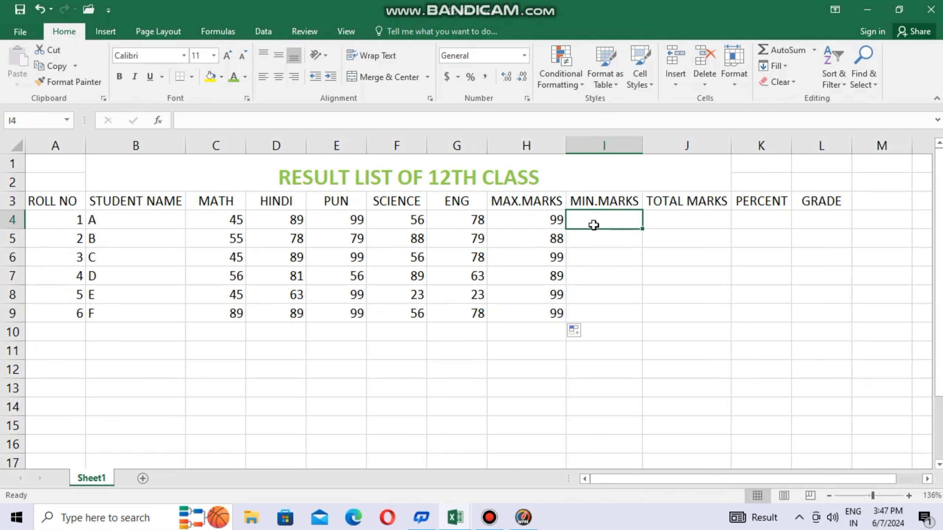
{"action": "type", "text": "=M"}
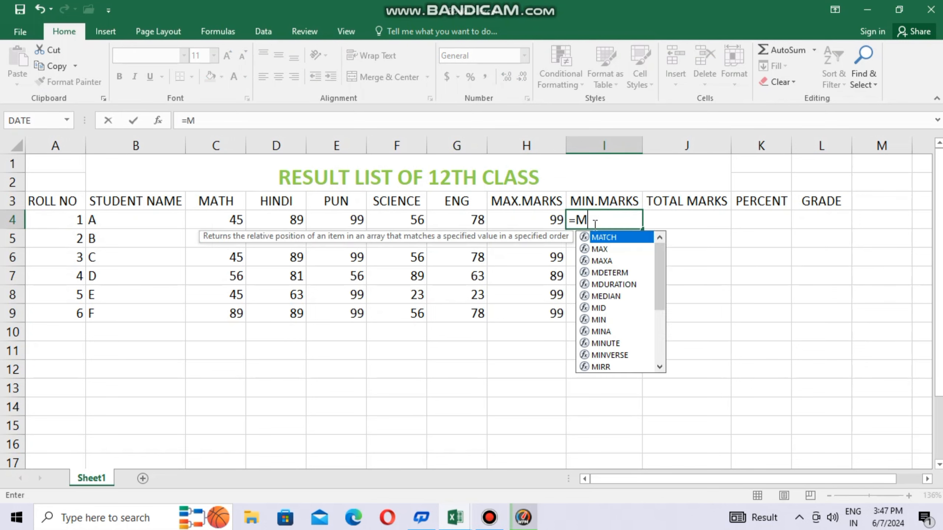
{"action": "type", "text": "IN("}
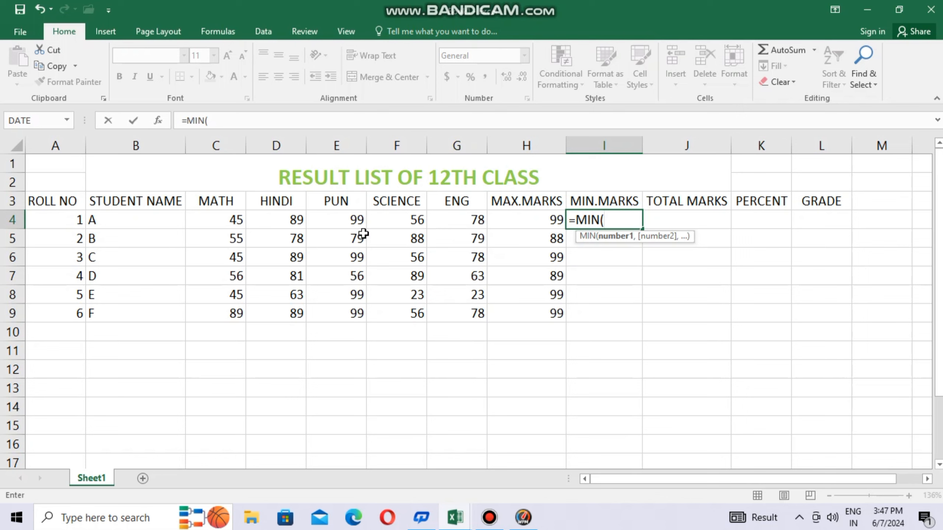
{"action": "left_click", "coordinate": [218, 223]}
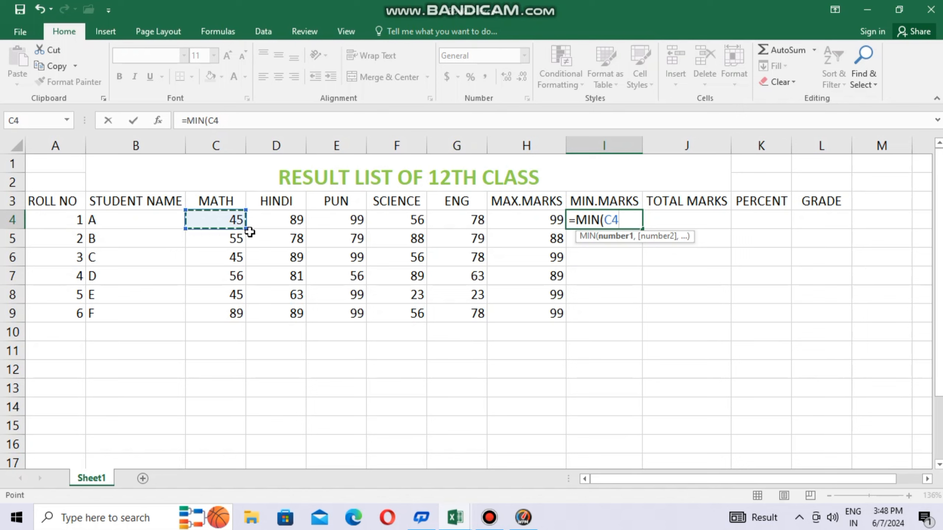
{"action": "left_click_drag", "start_coordinate": [245, 229], "coordinate": [475, 228]}
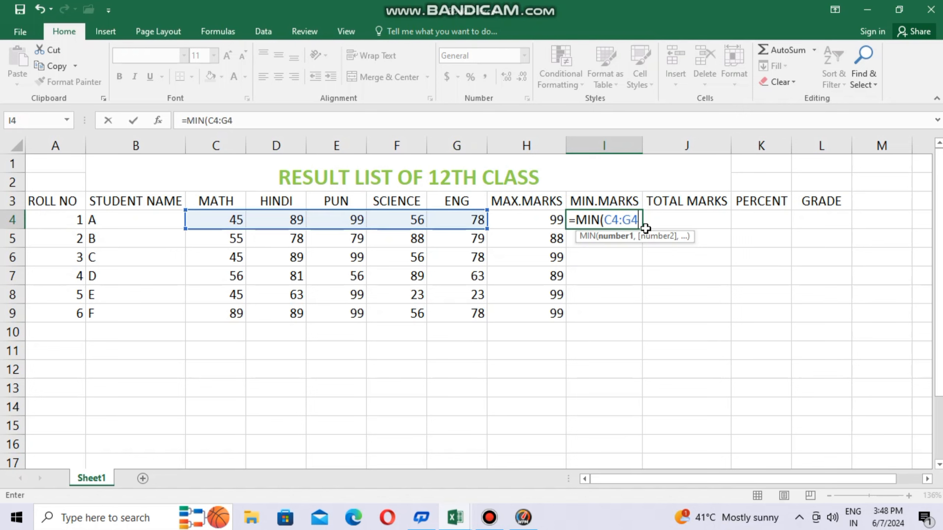
{"action": "type", "text": ")"}
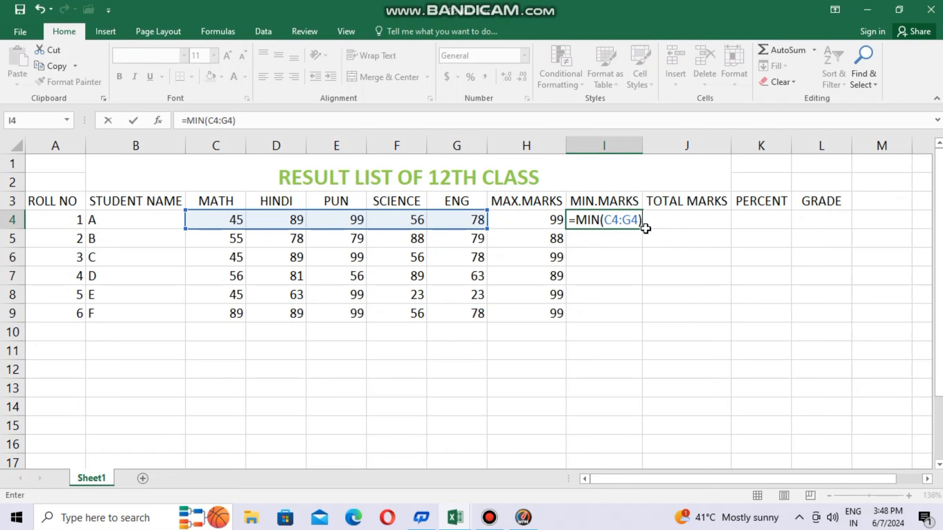
{"action": "key", "text": "Return"}
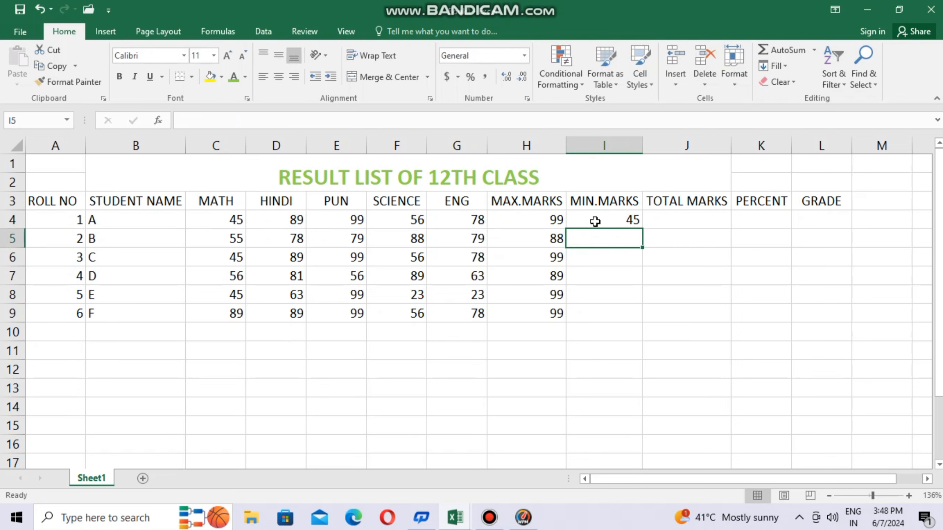
{"action": "left_click", "coordinate": [613, 225]}
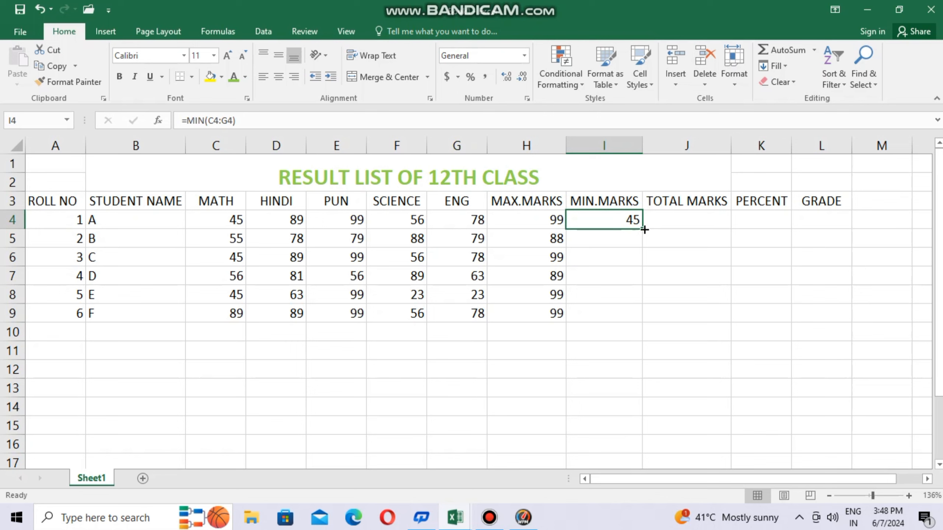
{"action": "left_click_drag", "start_coordinate": [644, 230], "coordinate": [635, 319]}
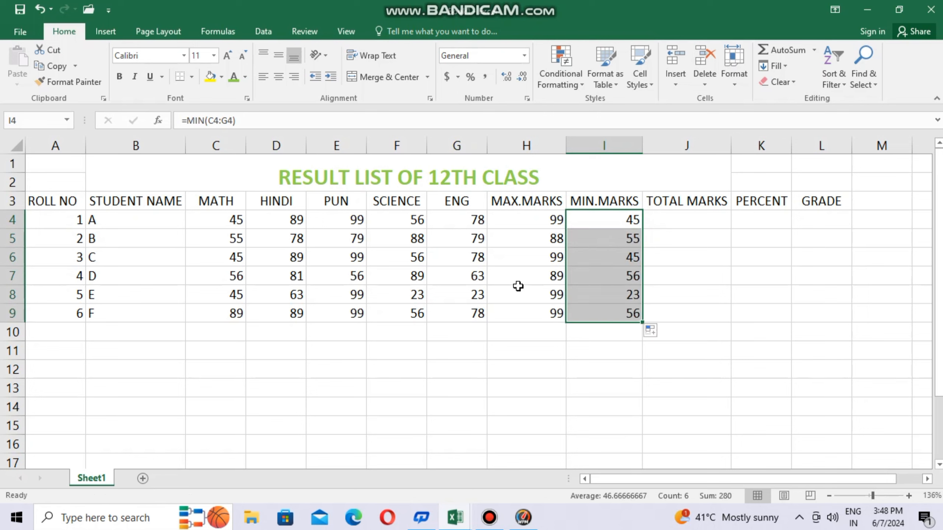
Enter =SUM(C4:G4) in cell J4 for student A's TOTAL MARKS and fill the formula down to J9
{"action": "left_click", "coordinate": [679, 216]}
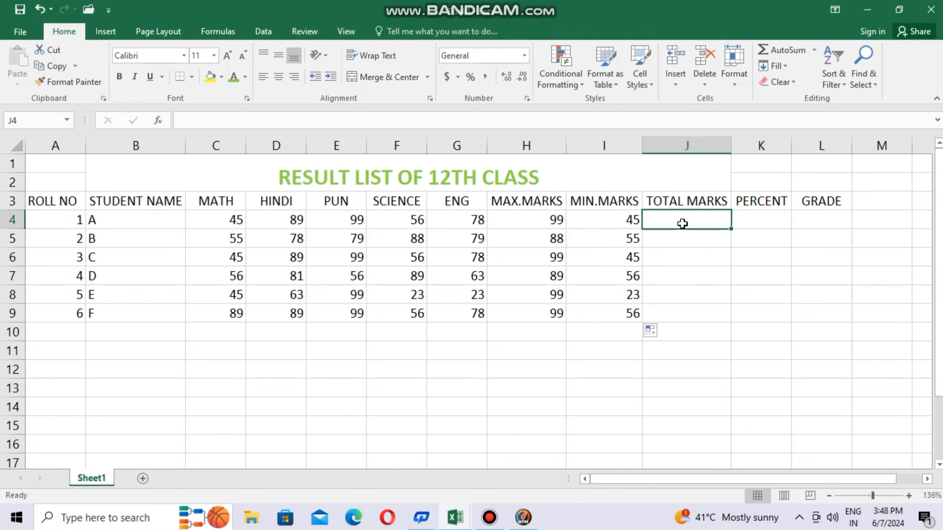
{"action": "type", "text": "=SU"}
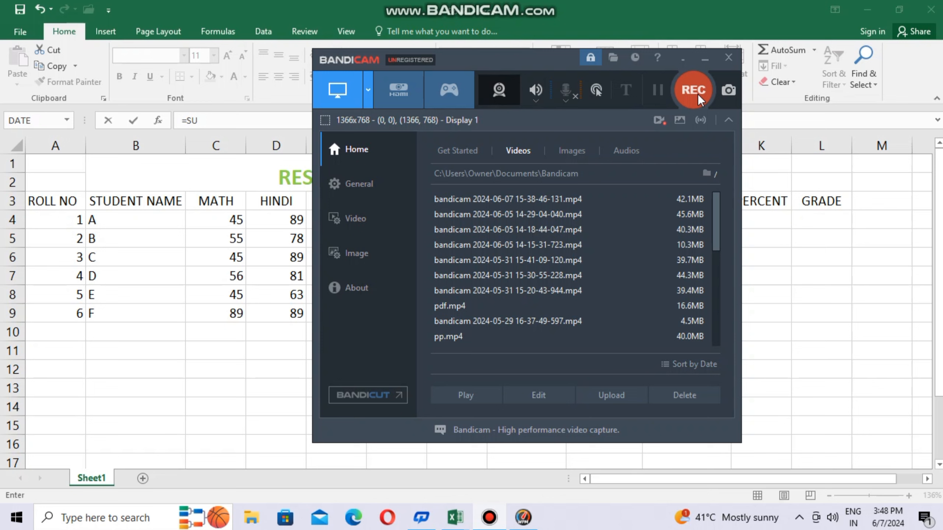
{"action": "left_click", "coordinate": [698, 95]}
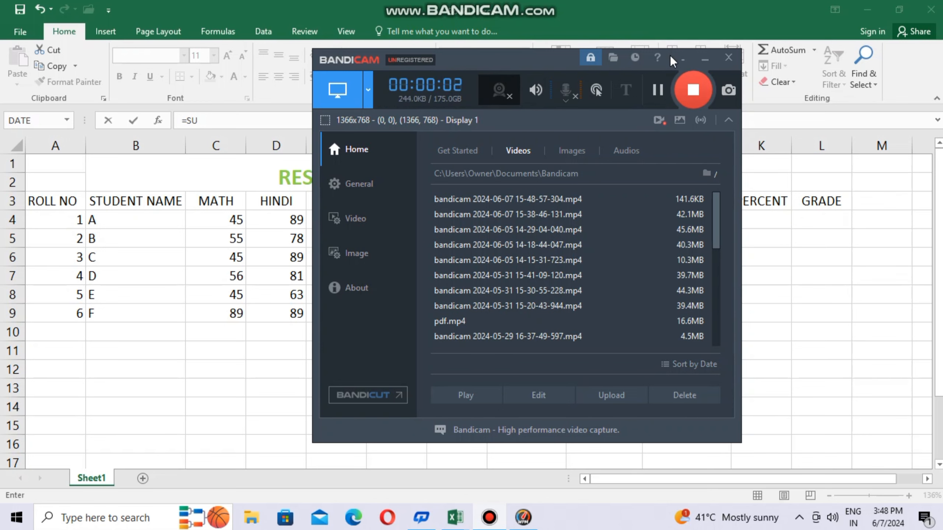
{"action": "left_click", "coordinate": [681, 59]}
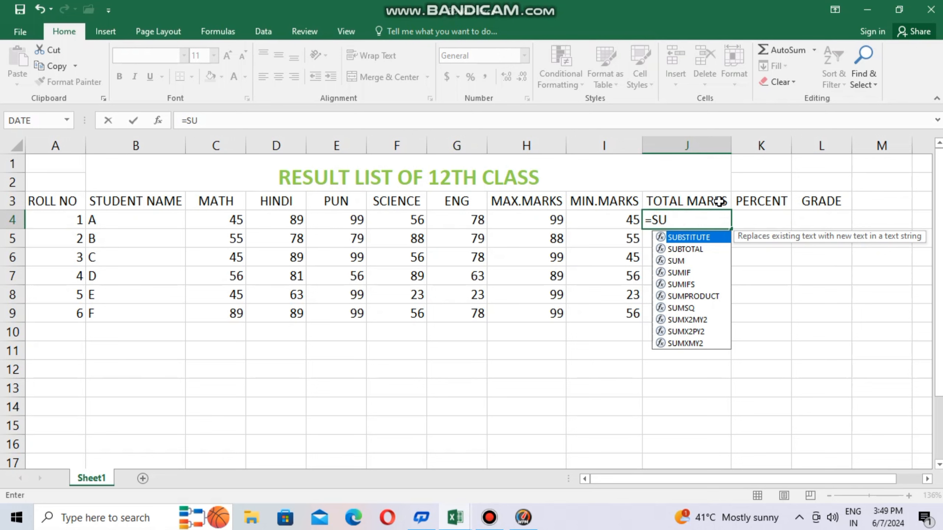
{"action": "left_click", "coordinate": [687, 260]}
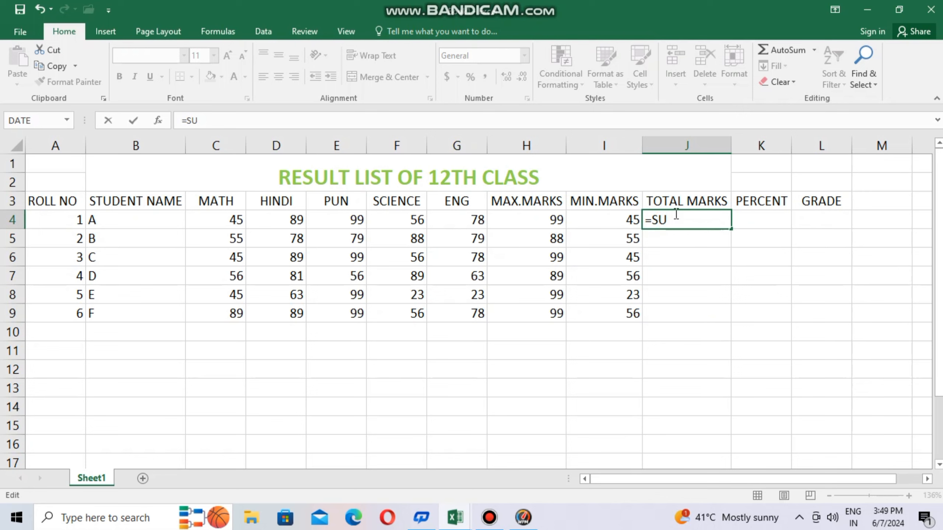
{"action": "type", "text": "M"}
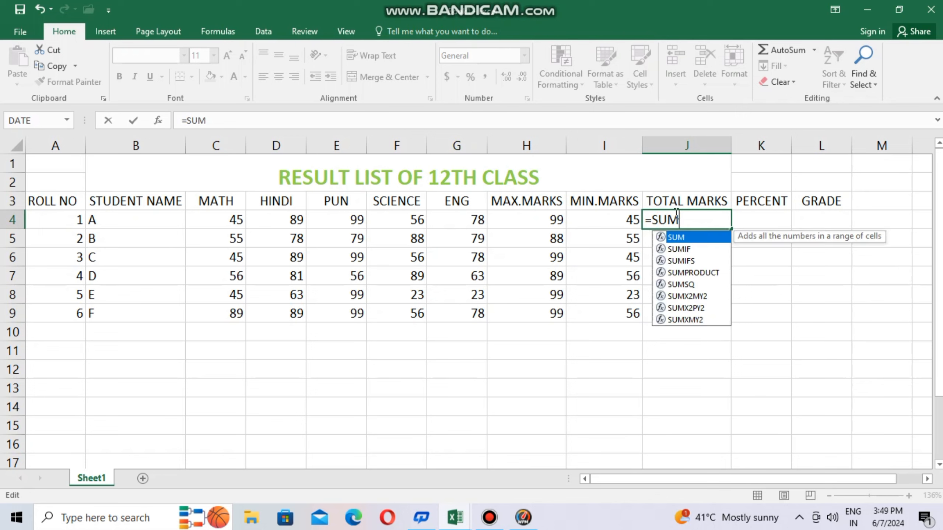
{"action": "type", "text": "("}
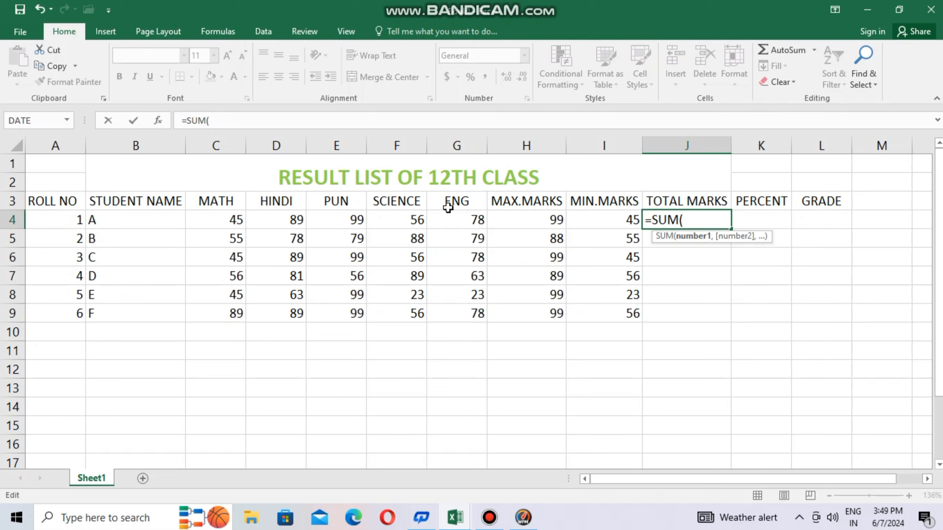
{"action": "left_click", "coordinate": [229, 222]}
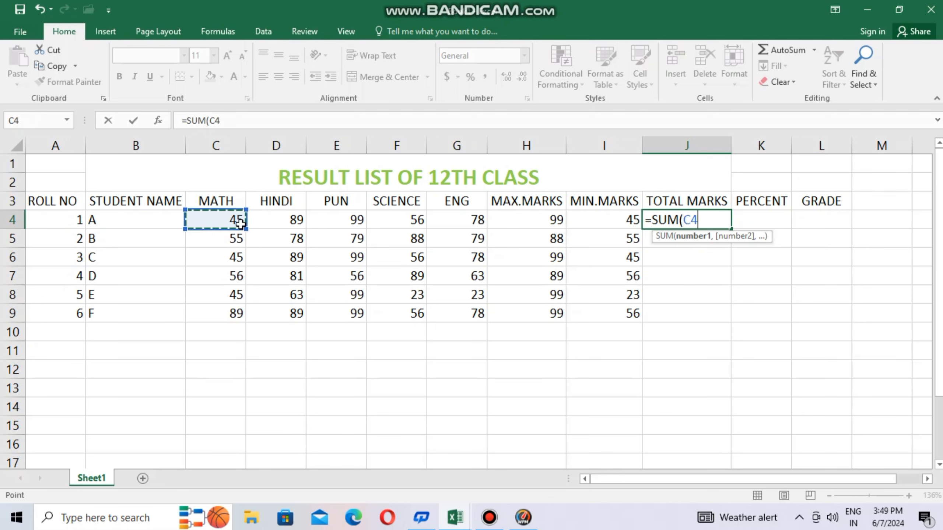
{"action": "left_click_drag", "start_coordinate": [246, 228], "coordinate": [490, 226]}
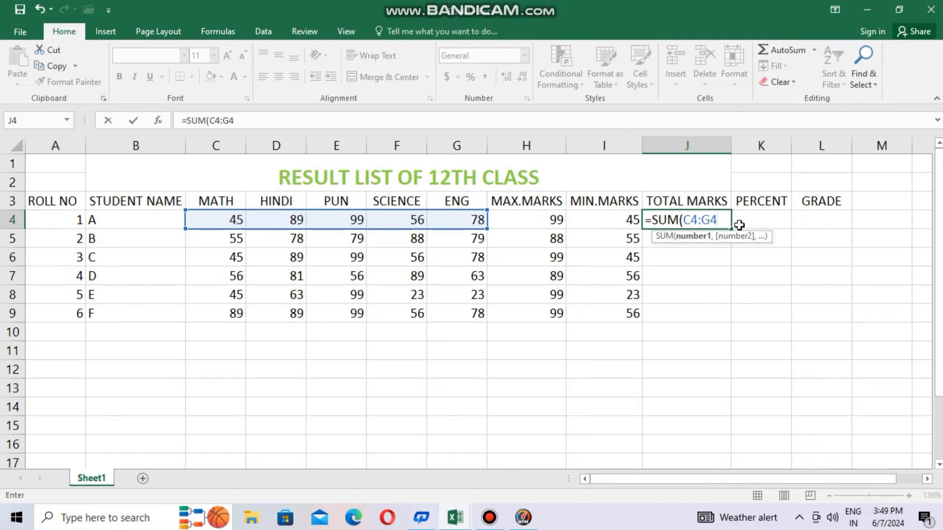
{"action": "type", "text": ")"}
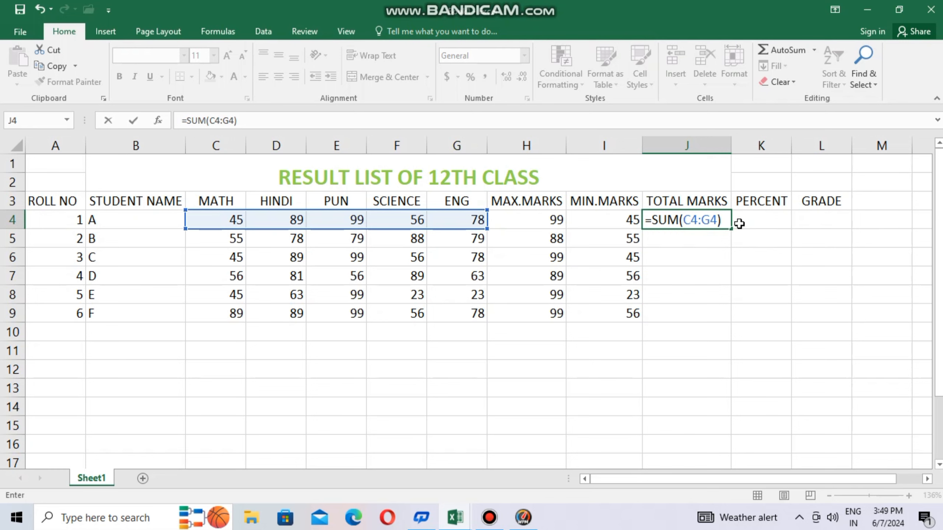
{"action": "key", "text": "Return"}
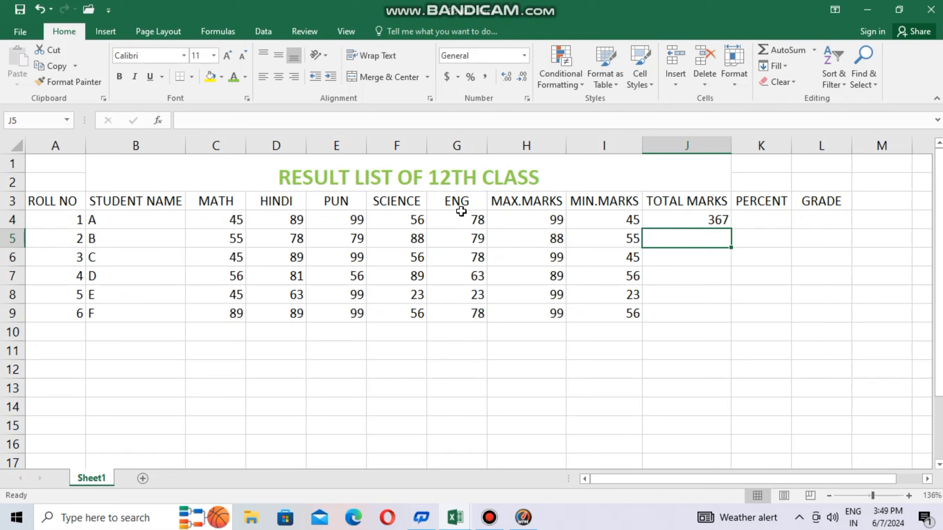
{"action": "left_click", "coordinate": [688, 221]}
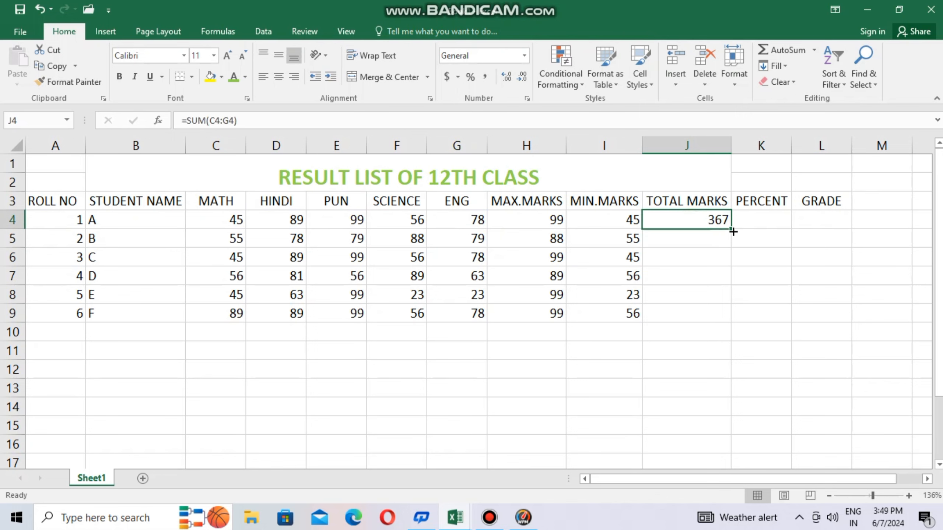
{"action": "left_click_drag", "start_coordinate": [733, 229], "coordinate": [722, 315]}
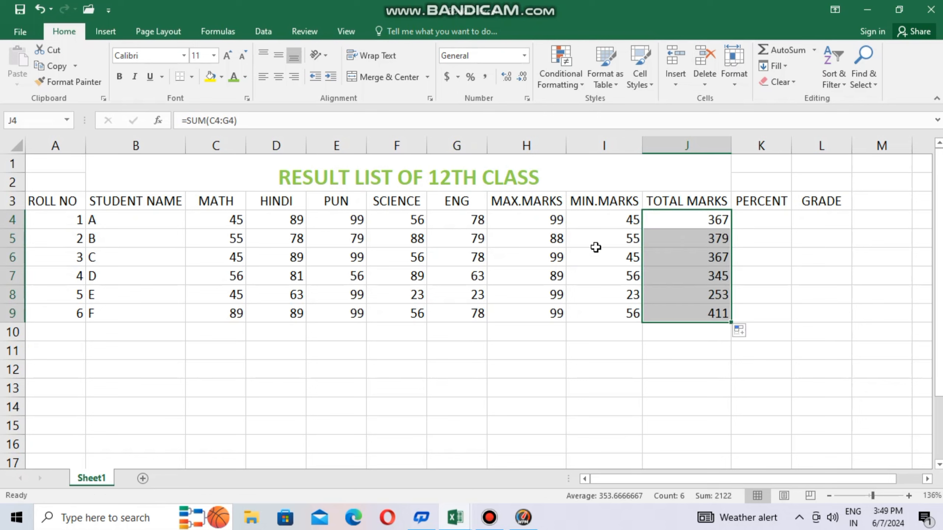
Enter =J4/500*100 in cell K4 for student A's PERCENT and fill the formula down to K9
{"action": "left_click", "coordinate": [769, 219]}
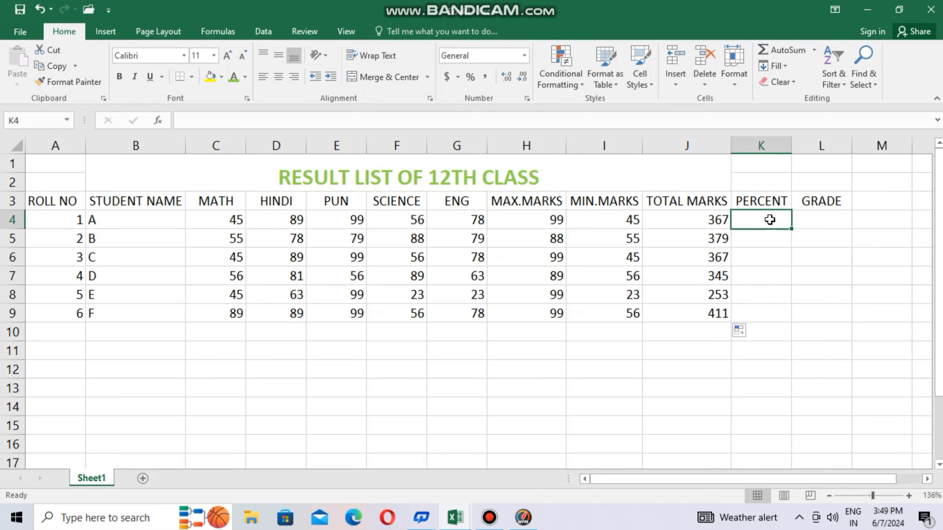
{"action": "double_click", "coordinate": [771, 220]}
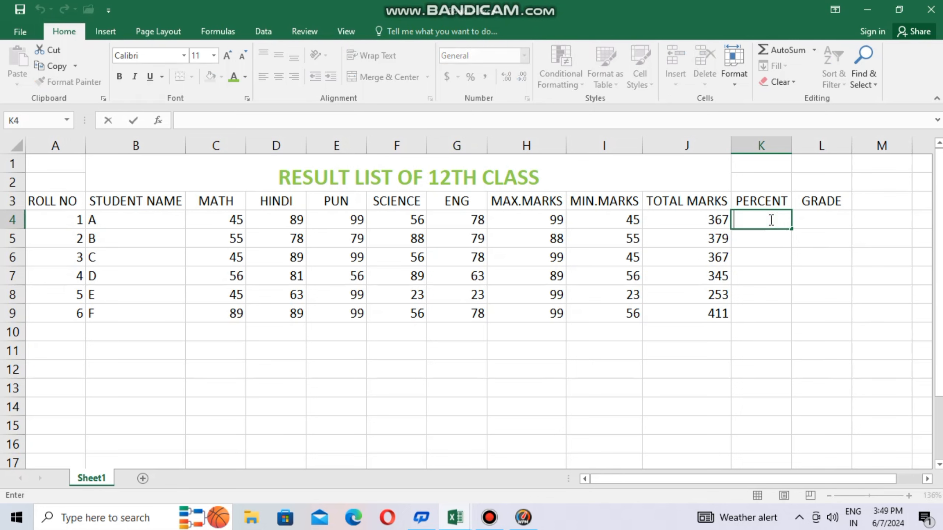
{"action": "type", "text": "="}
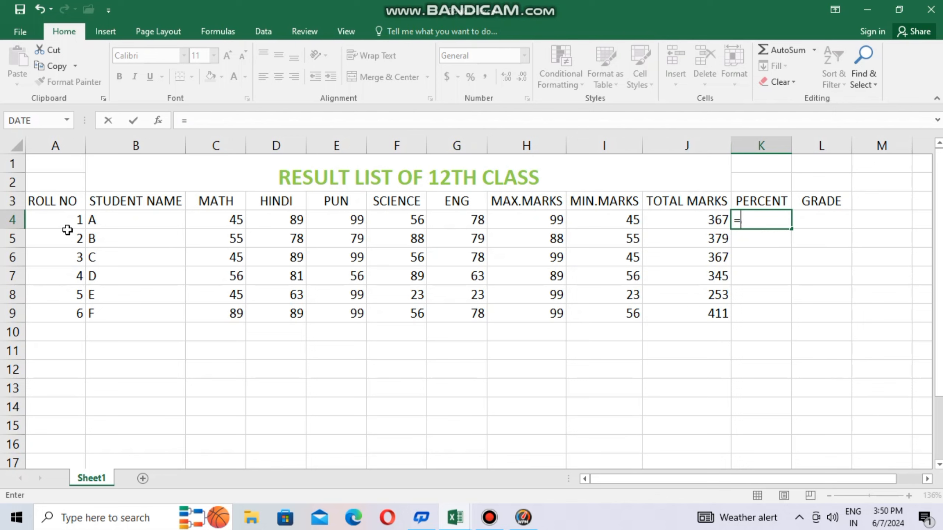
{"action": "left_click", "coordinate": [695, 219]}
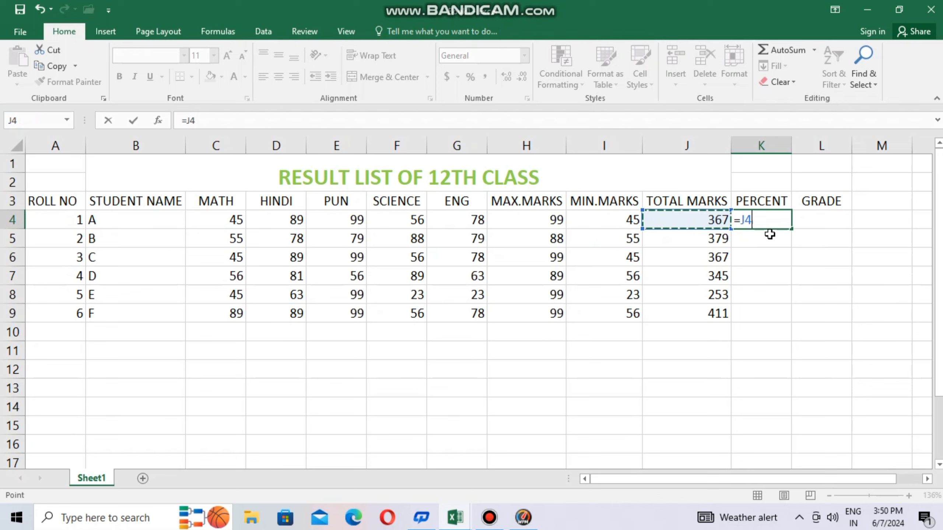
{"action": "key", "text": "BackSpace"}
{"action": "key", "text": "BackSpace"}
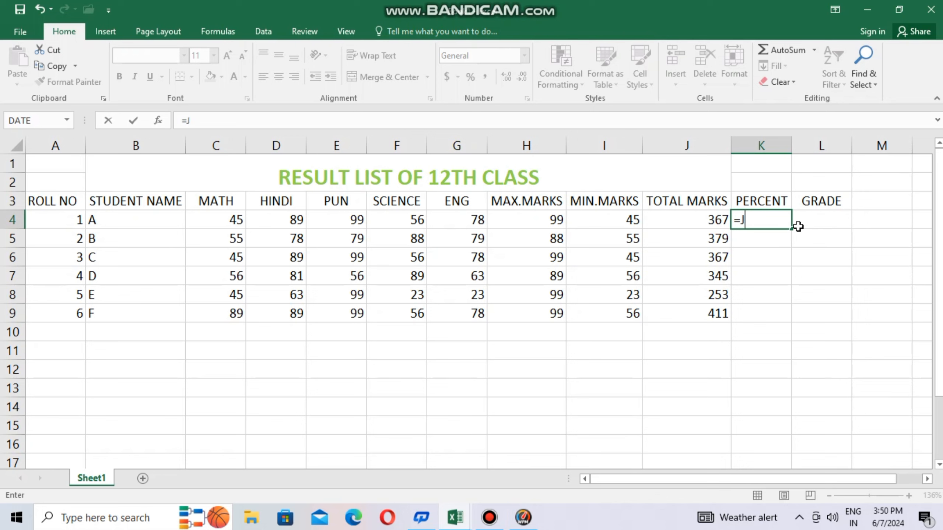
{"action": "type", "text": "4"}
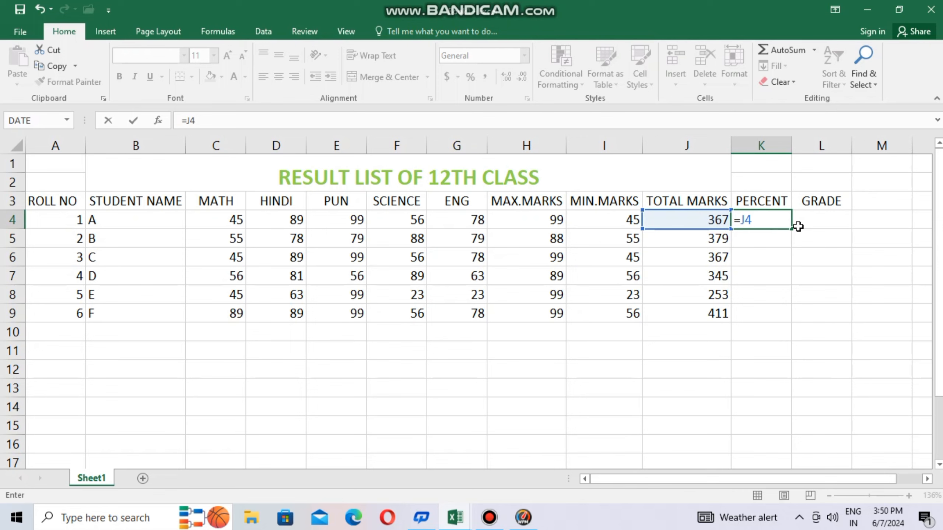
{"action": "type", "text": "/5"}
{"action": "type", "text": "00"}
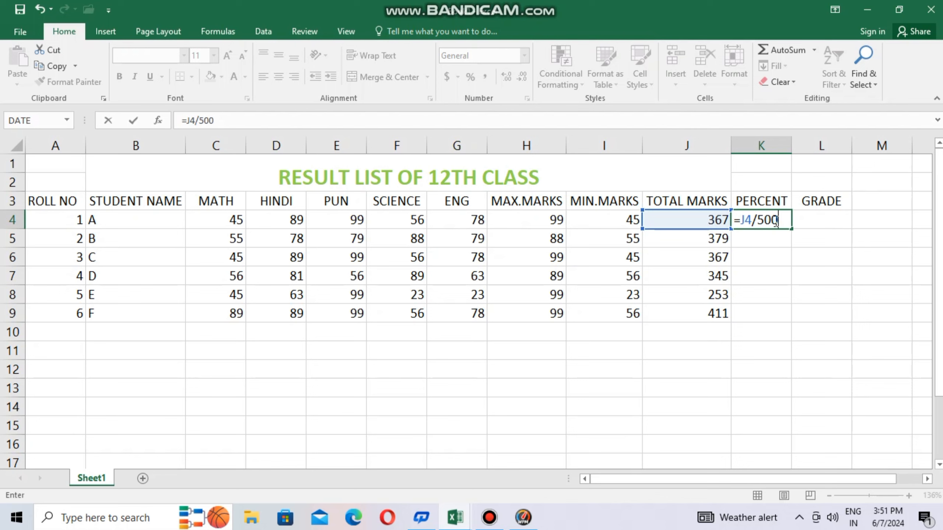
{"action": "type", "text": "*100"}
{"action": "key", "text": "Return"}
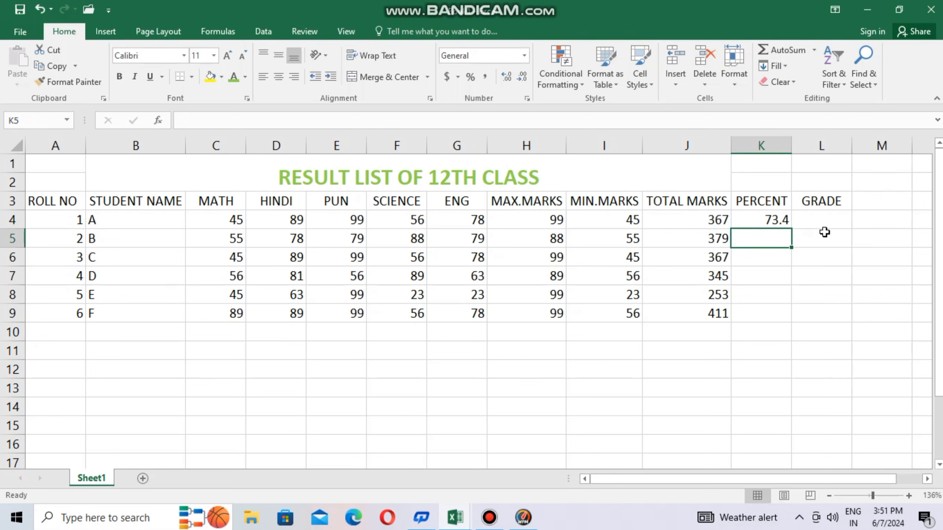
{"action": "left_click", "coordinate": [749, 218]}
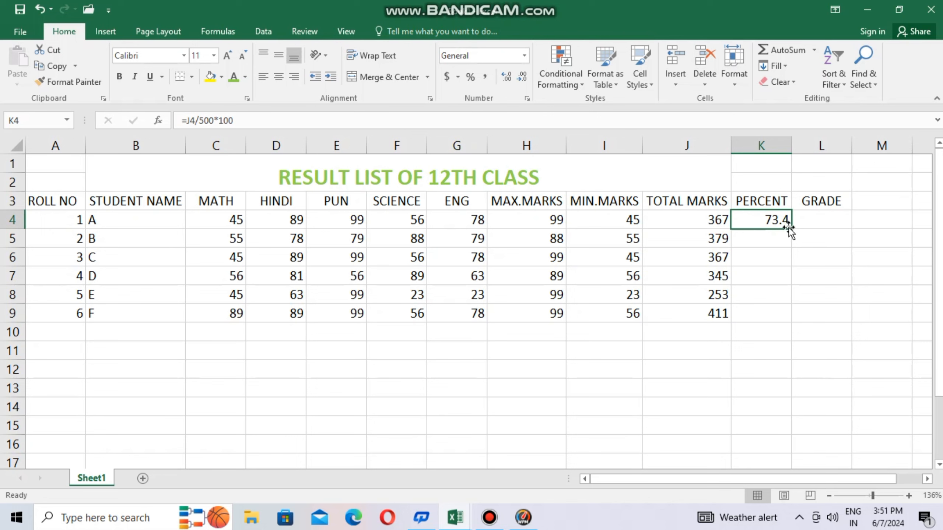
{"action": "left_click_drag", "start_coordinate": [791, 230], "coordinate": [786, 315]}
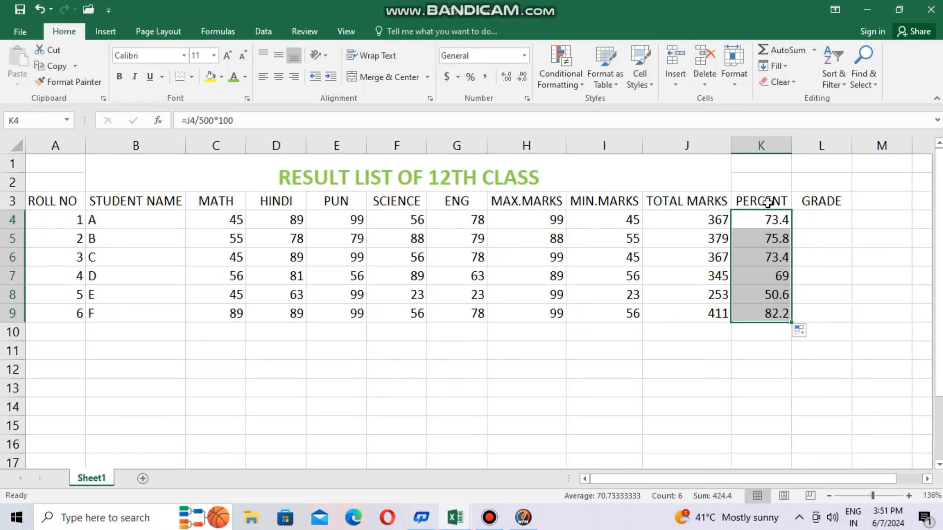
Start the GRADE formula in cell L4 with an IF that returns "A+" when K4>=90
{"action": "left_click", "coordinate": [804, 220]}
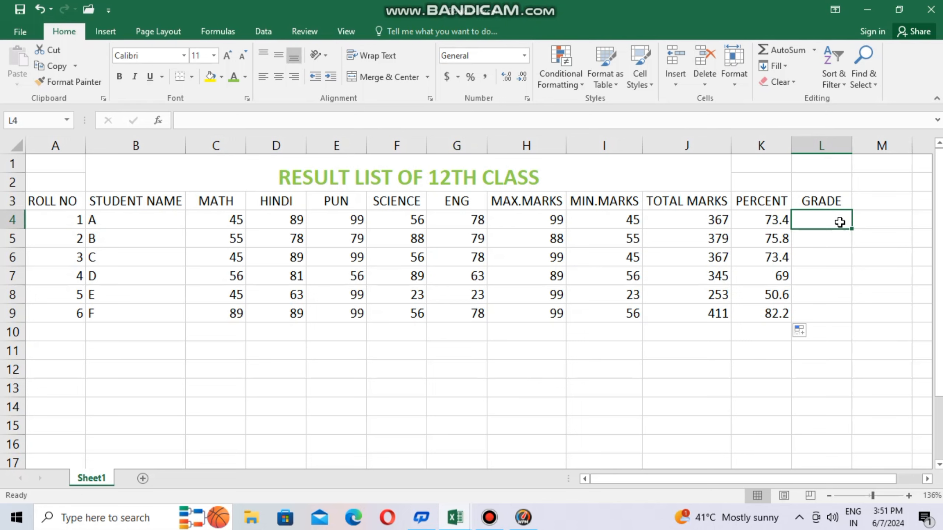
{"action": "type", "text": "="}
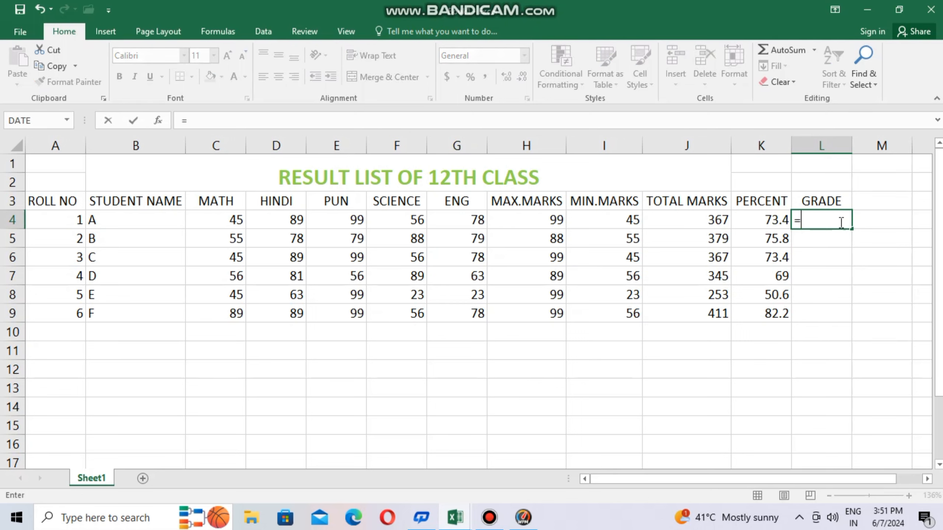
{"action": "type", "text": "IF"}
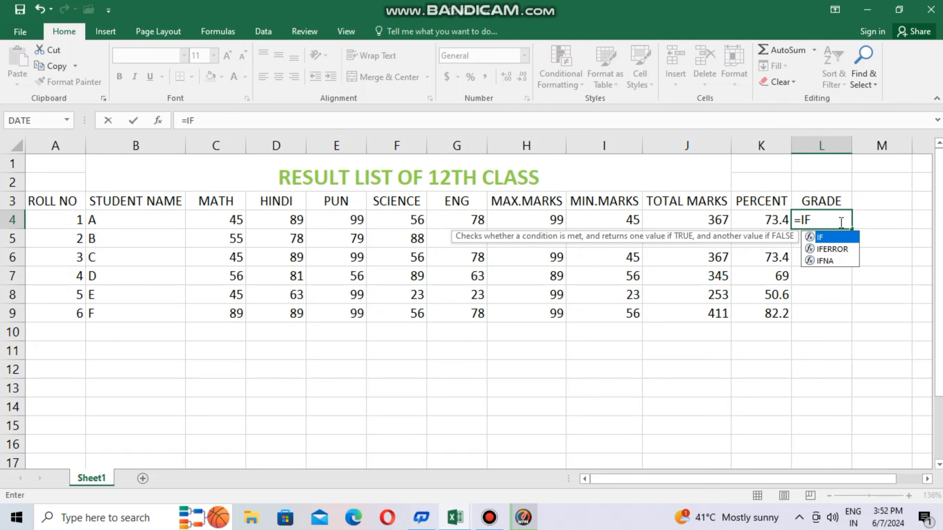
{"action": "type", "text": "("}
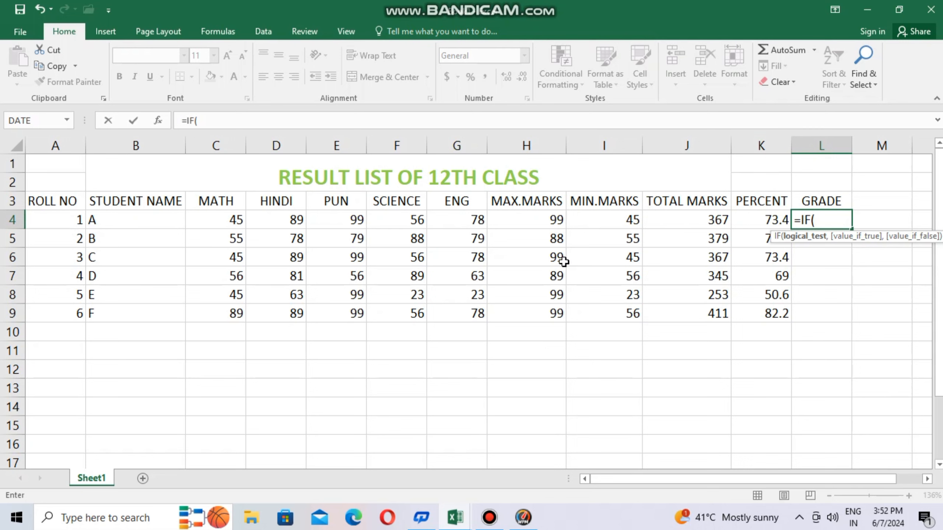
{"action": "type", "text": "K"}
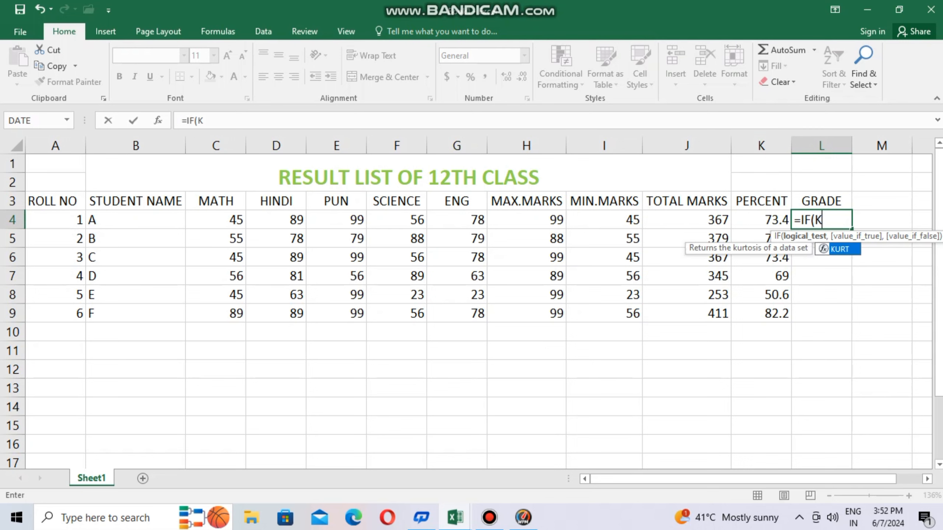
{"action": "type", "text": "4>="}
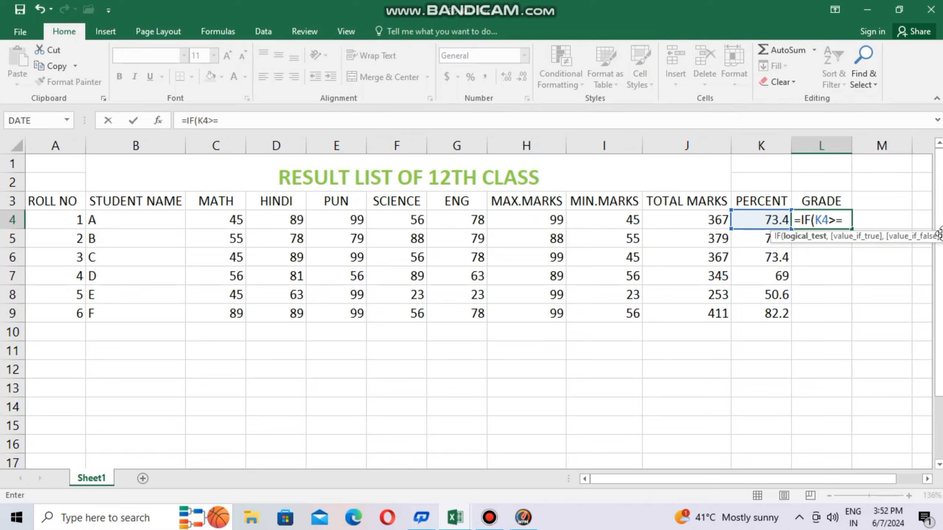
{"action": "type", "text": "90"}
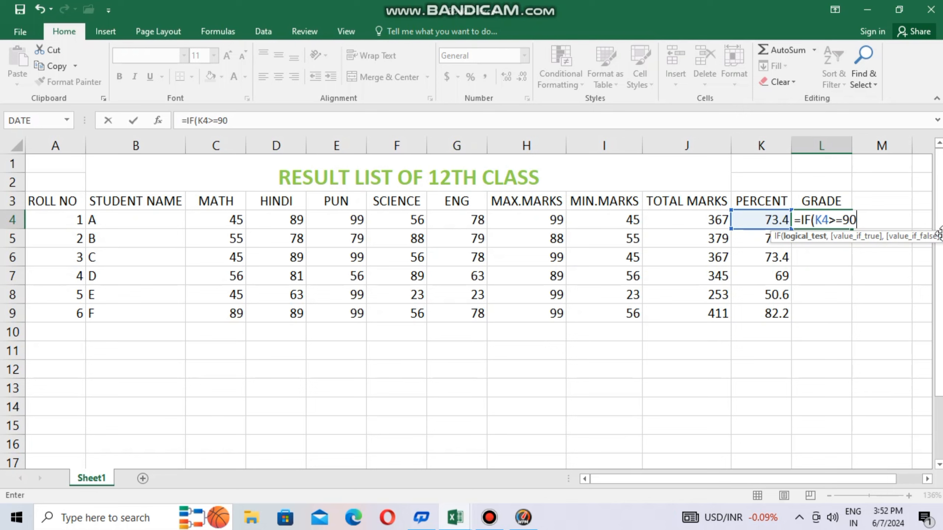
{"action": "type", "text": ","}
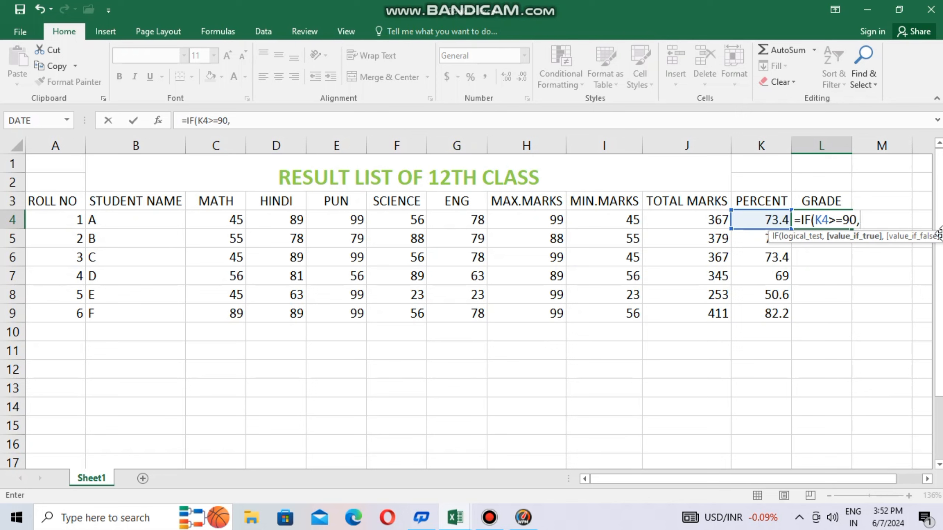
{"action": "type", "text": "\"A+\","}
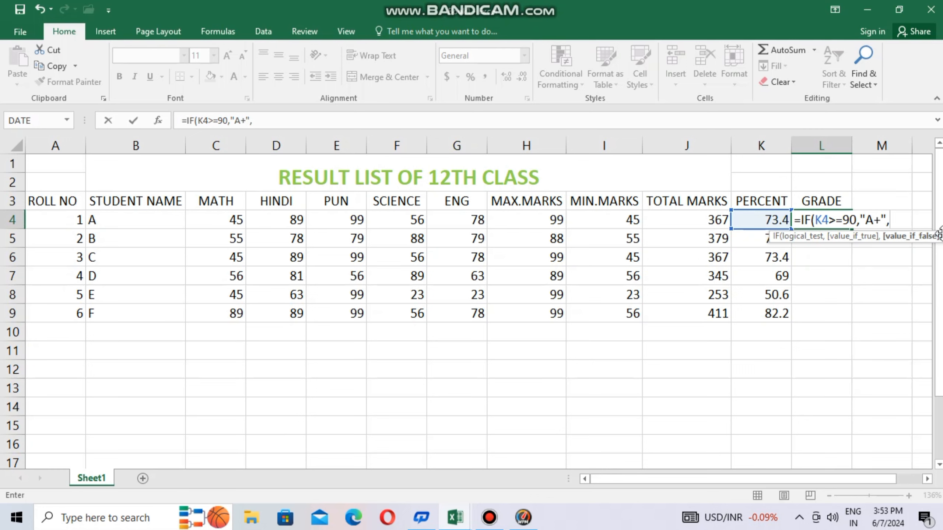
Add a nested IF to the L4 grade formula that returns "A" when K4>=76
{"action": "type", "text": "IF"}
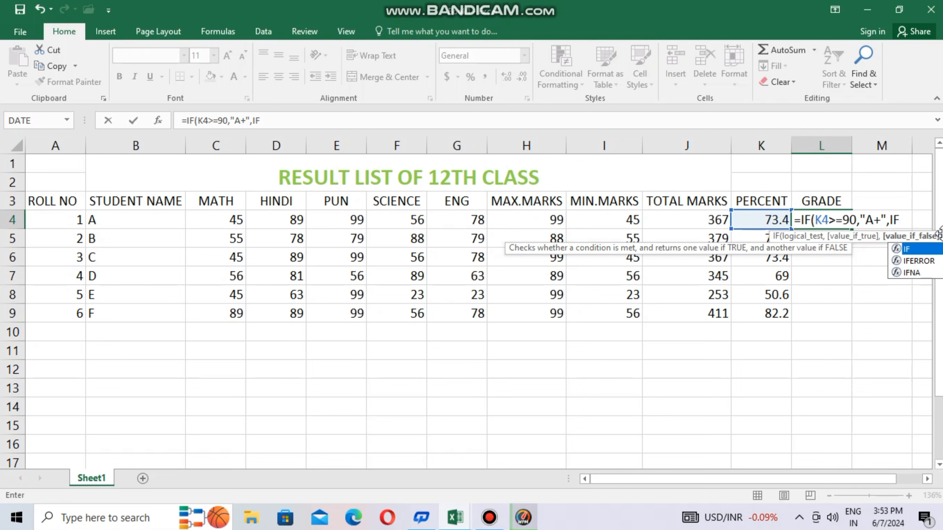
{"action": "type", "text": "("}
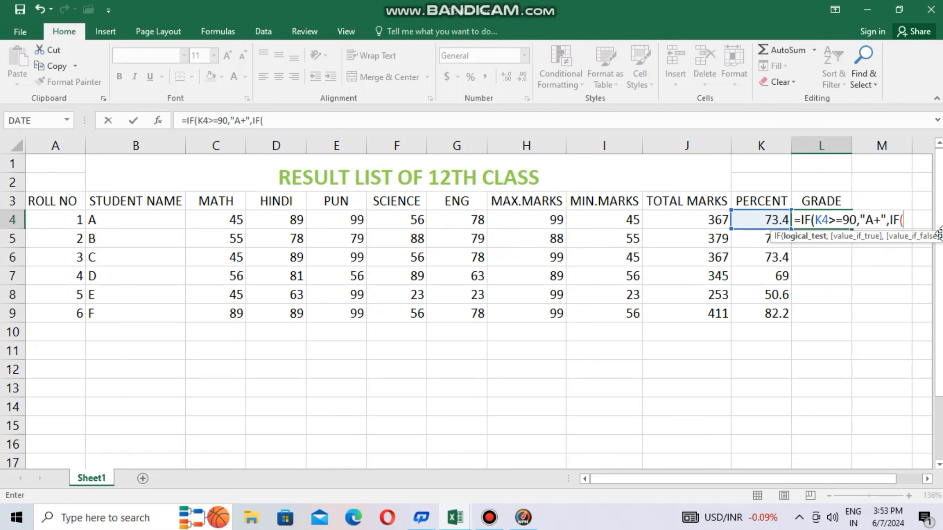
{"action": "type", "text": "K4"}
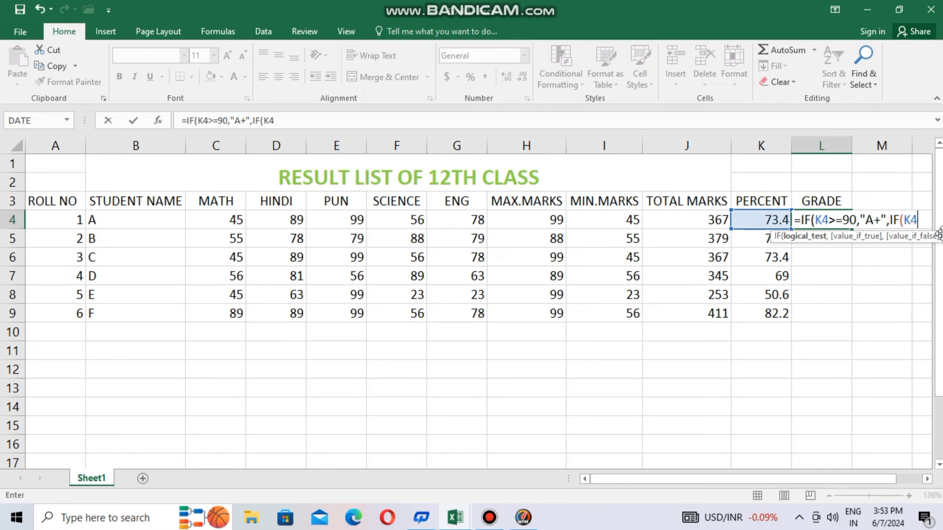
{"action": "type", "text": ">=76"}
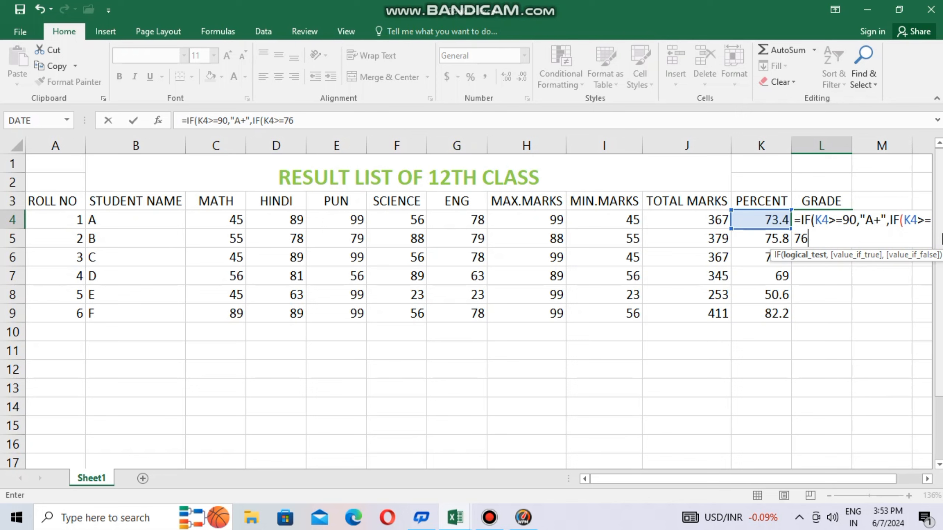
{"action": "type", "text": ","}
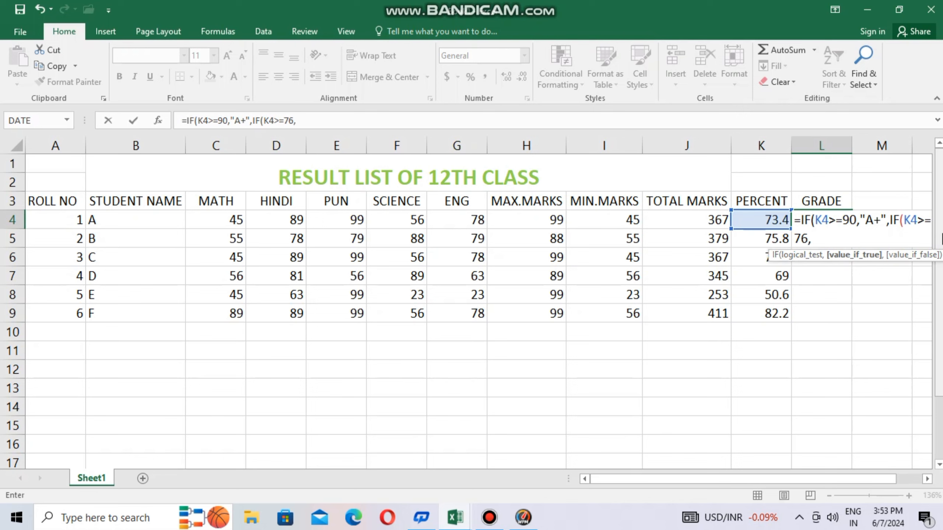
{"action": "type", "text": "\"A\","}
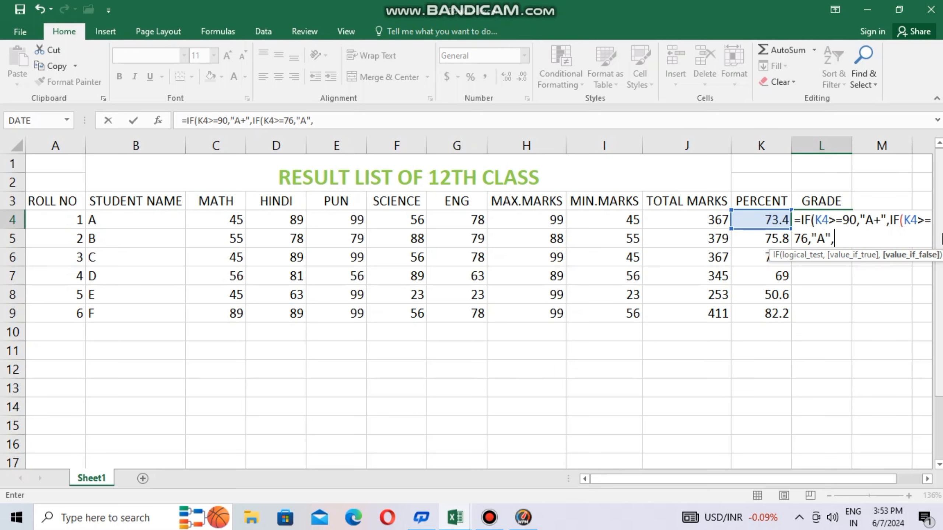
Add a third nested IF to the L4 grade formula that returns "B" when K4>=61
{"action": "type", "text": "IF"}
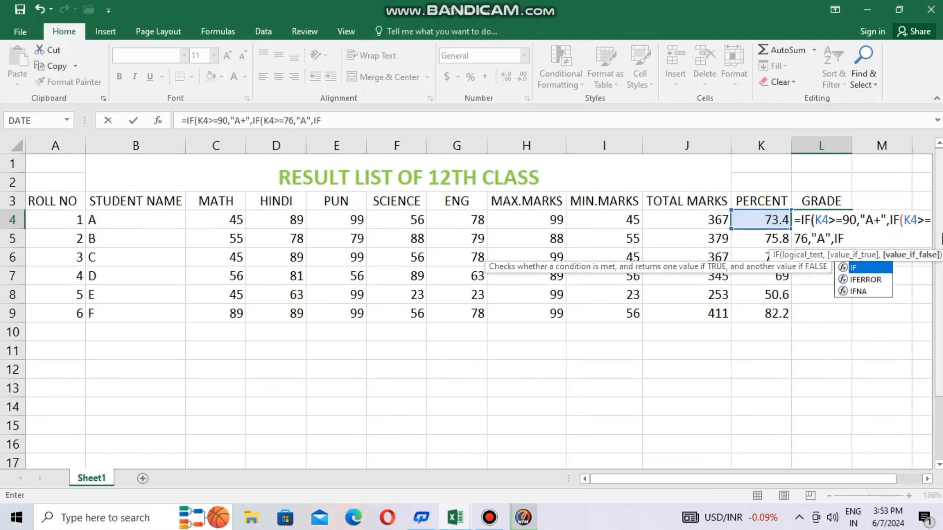
{"action": "type", "text": "("}
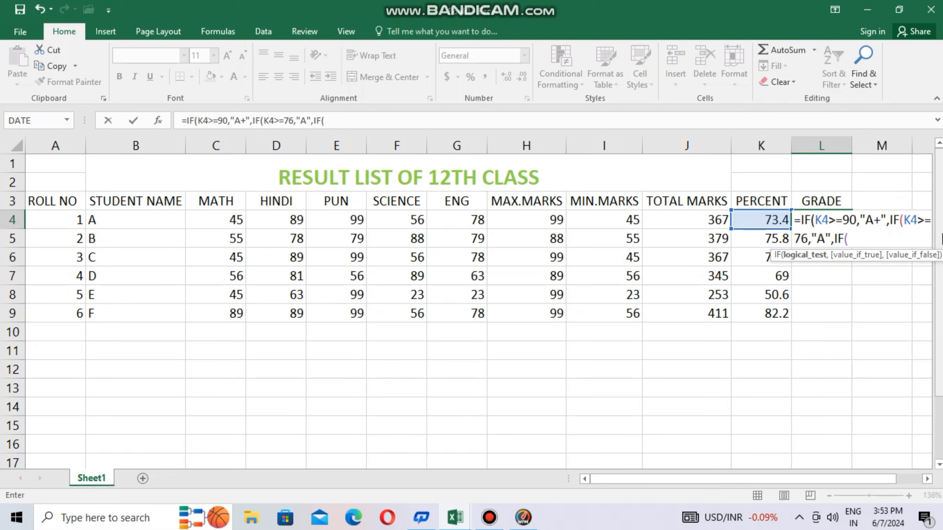
{"action": "type", "text": "K4>"}
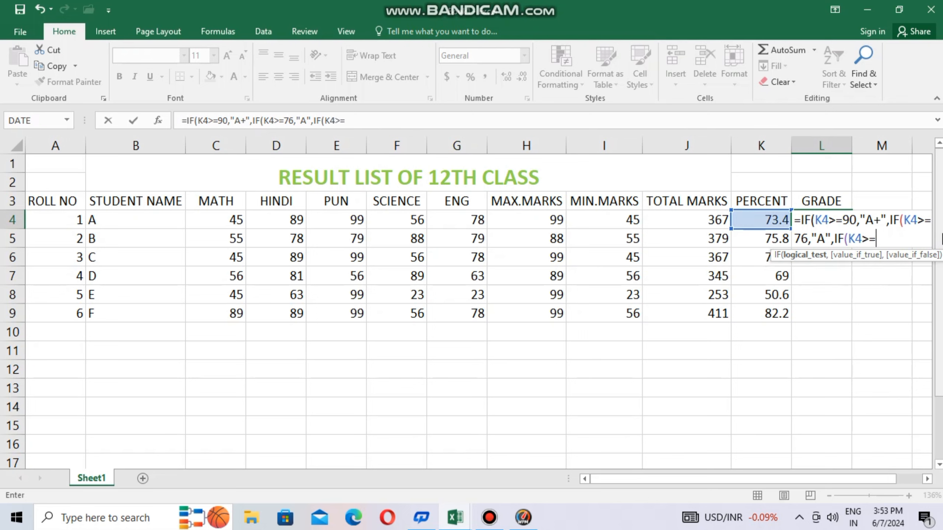
{"action": "type", "text": "=61,"}
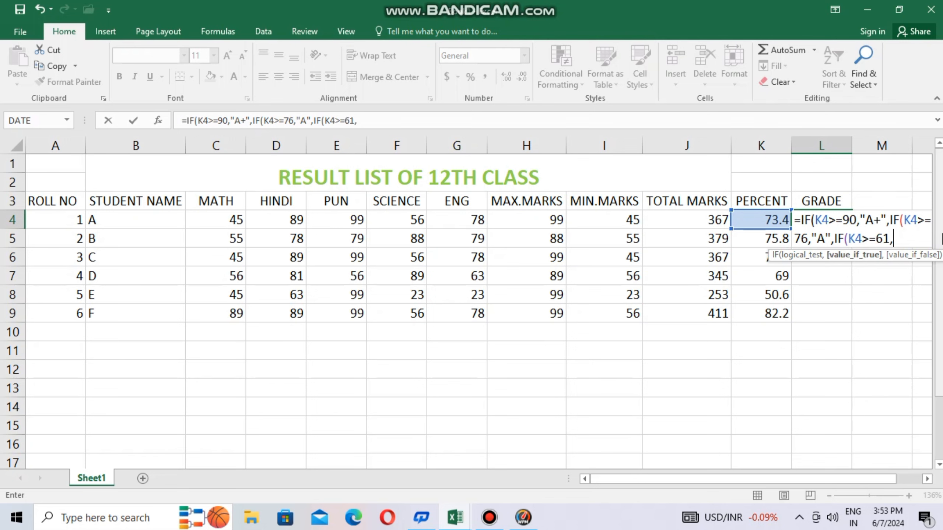
{"action": "type", "text": "\""}
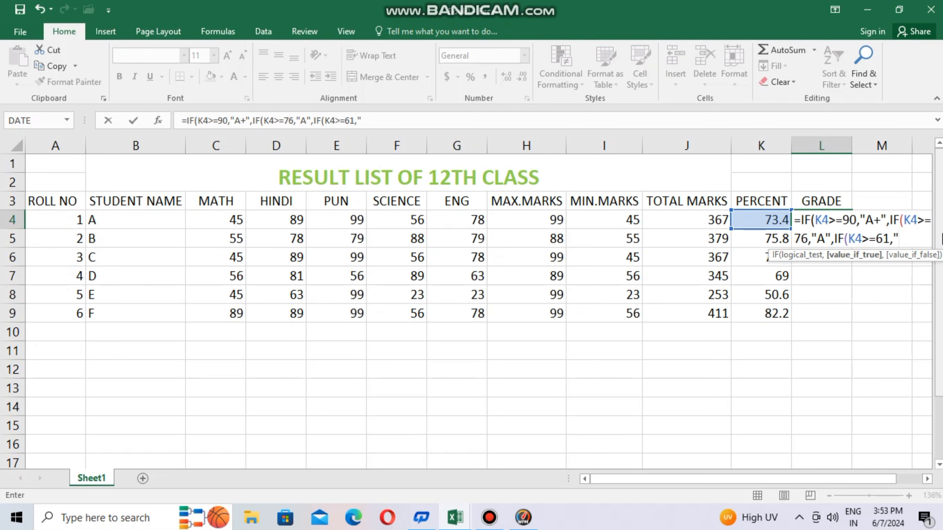
{"action": "type", "text": "V"}
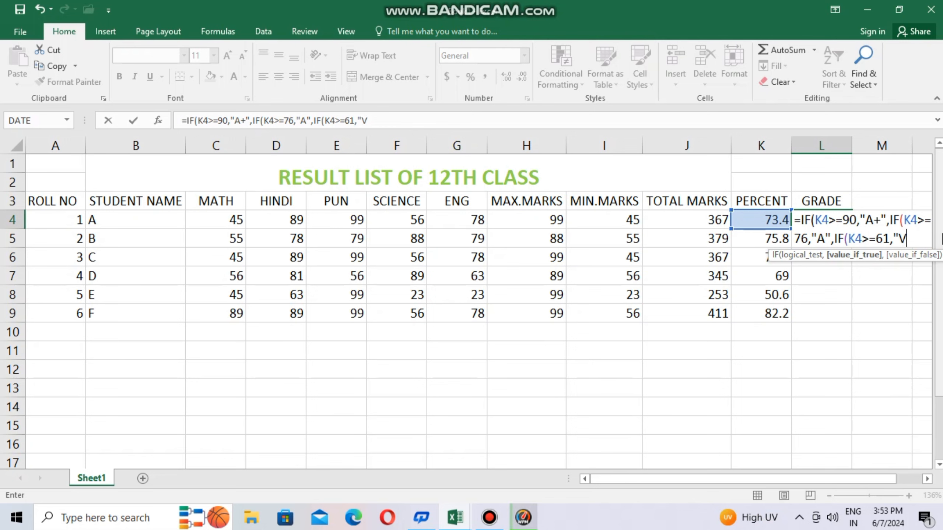
{"action": "key", "text": "BackSpace"}
{"action": "type", "text": "B"}
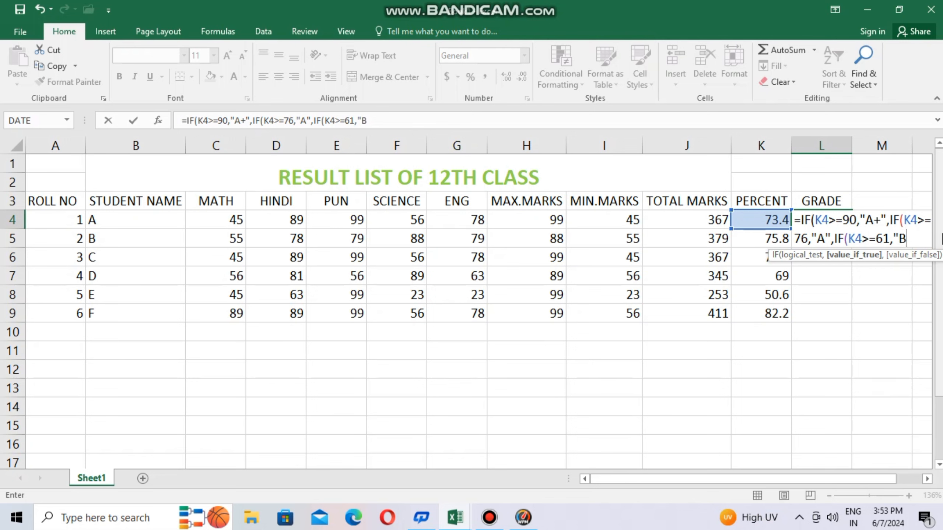
{"action": "type", "text": "\","}
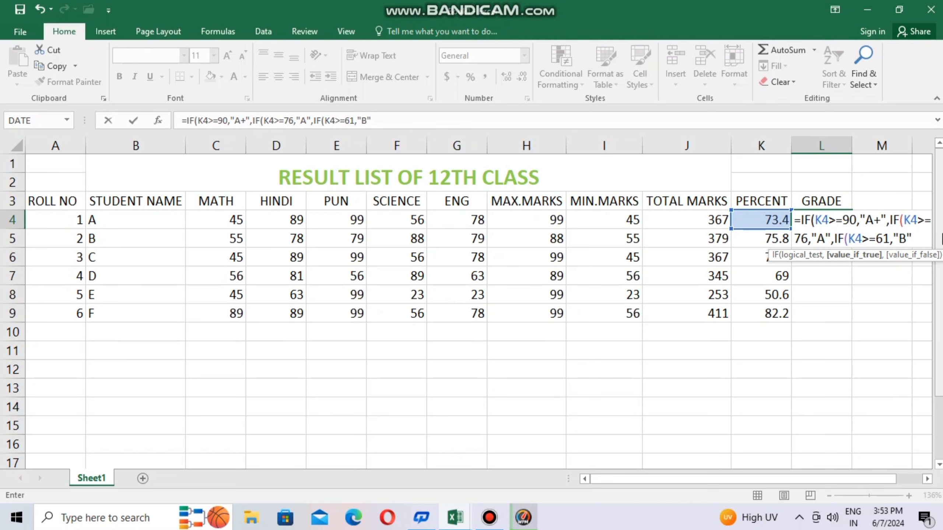
Add a fourth nested IF to the L4 grade formula that returns "C" when K4>=51
{"action": "type", "text": "IF"}
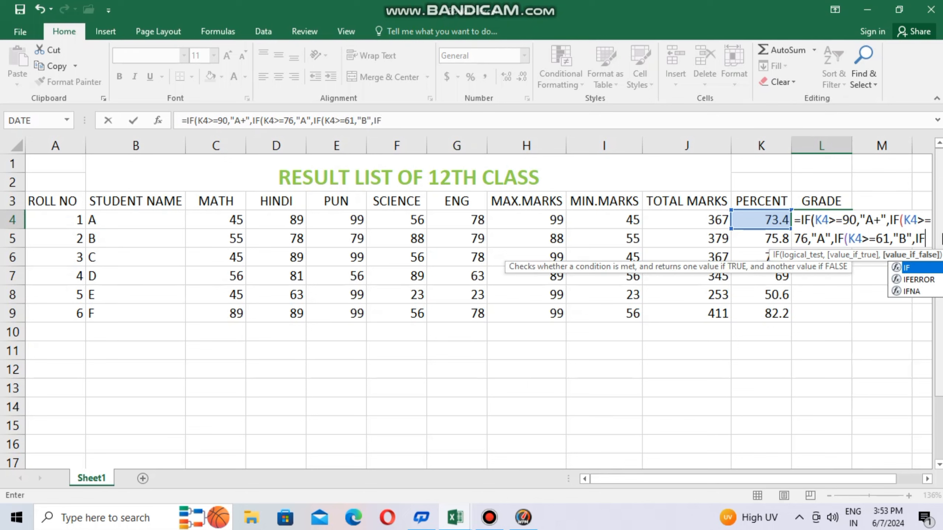
{"action": "type", "text": "(K4"}
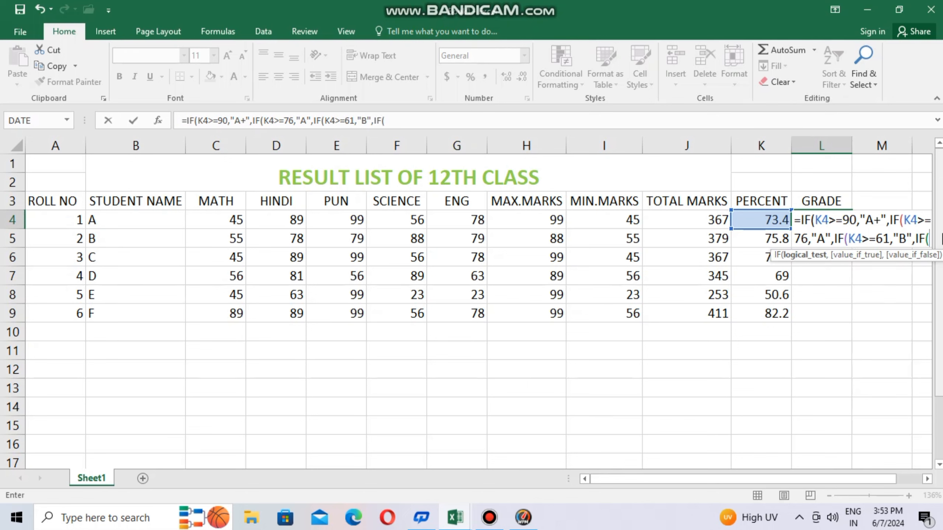
{"action": "type", "text": ">="}
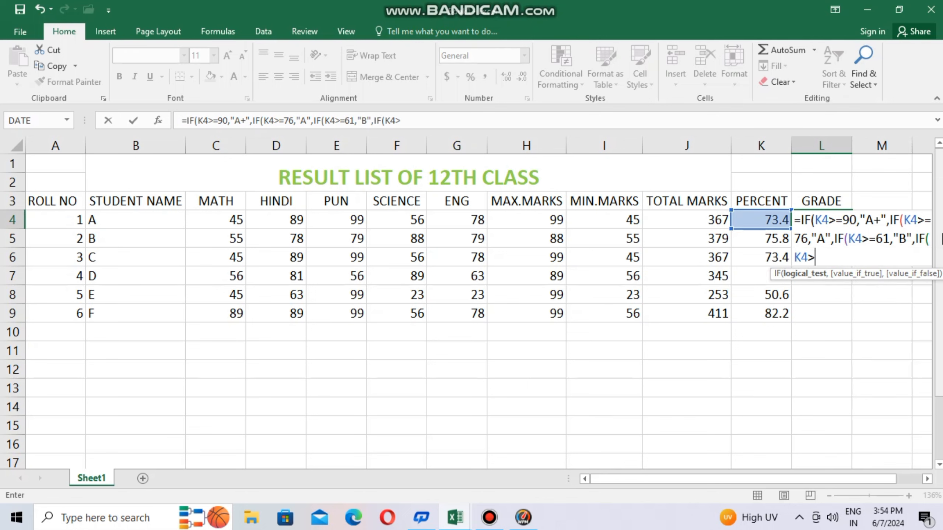
{"action": "type", "text": "51,\"C"}
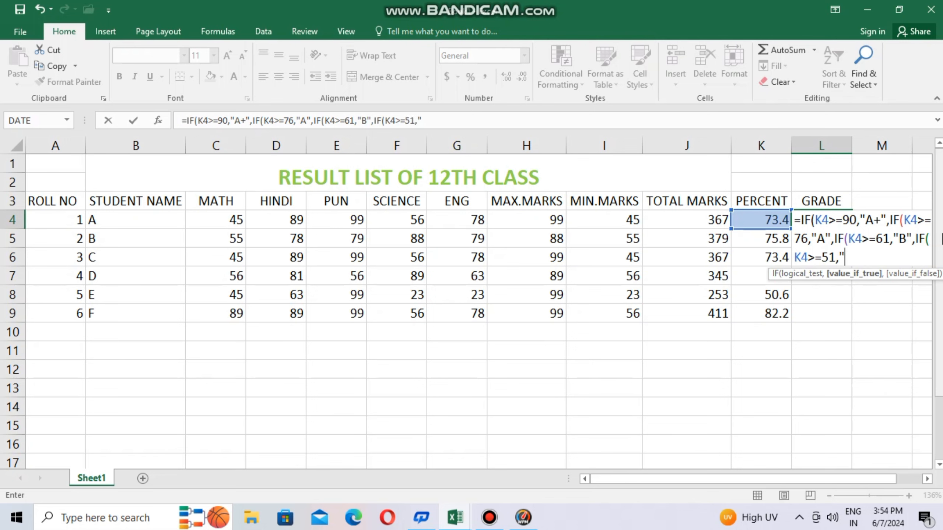
{"action": "type", "text": "\""}
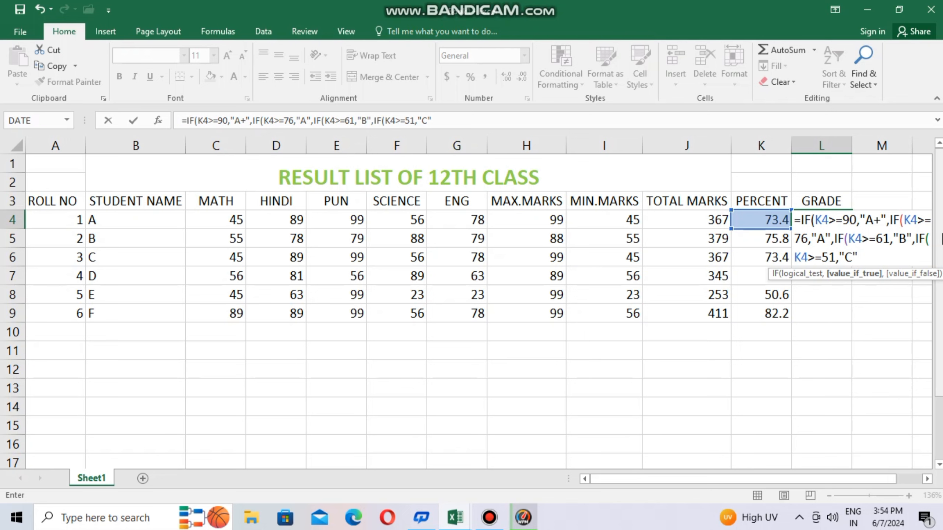
{"action": "type", "text": "C"}
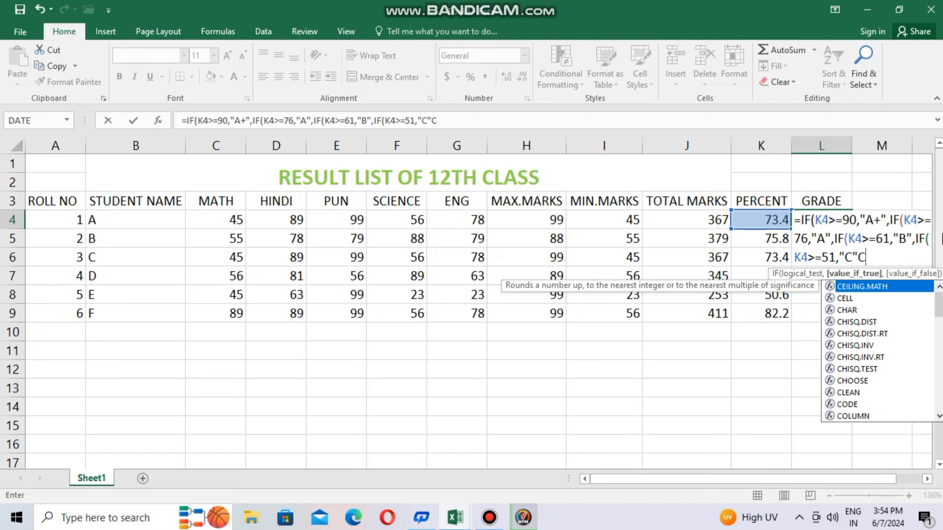
{"action": "key", "text": "BackSpace"}
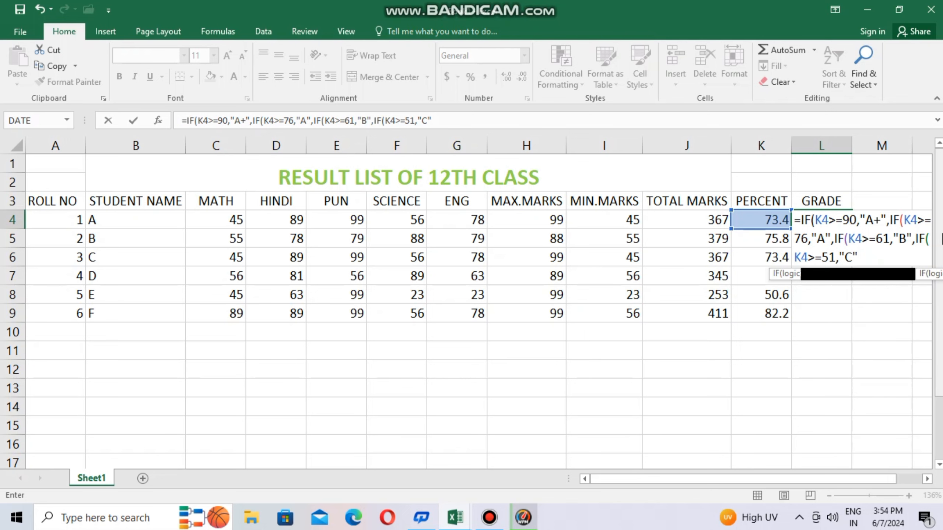
{"action": "type", "text": ","}
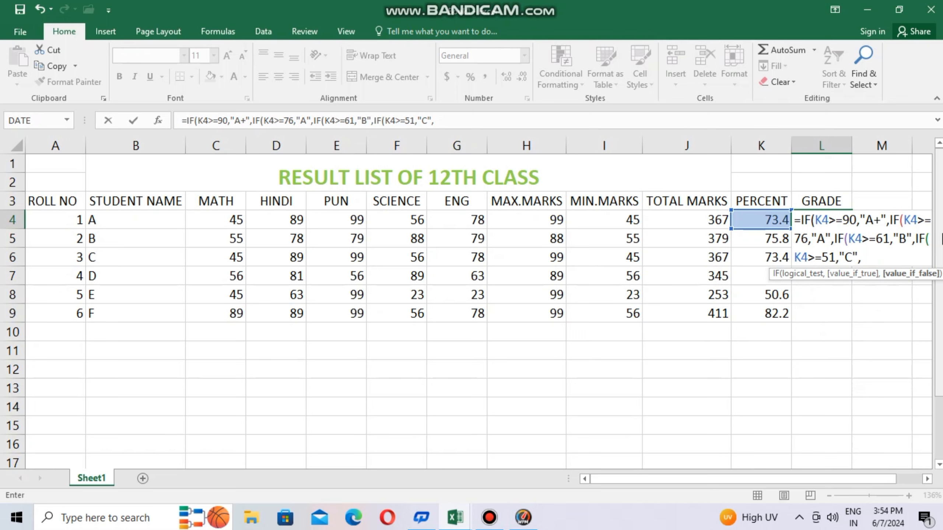
Add a fifth nested IF to the L4 grade formula that returns "D" when K4>=35
{"action": "type", "text": "IF"}
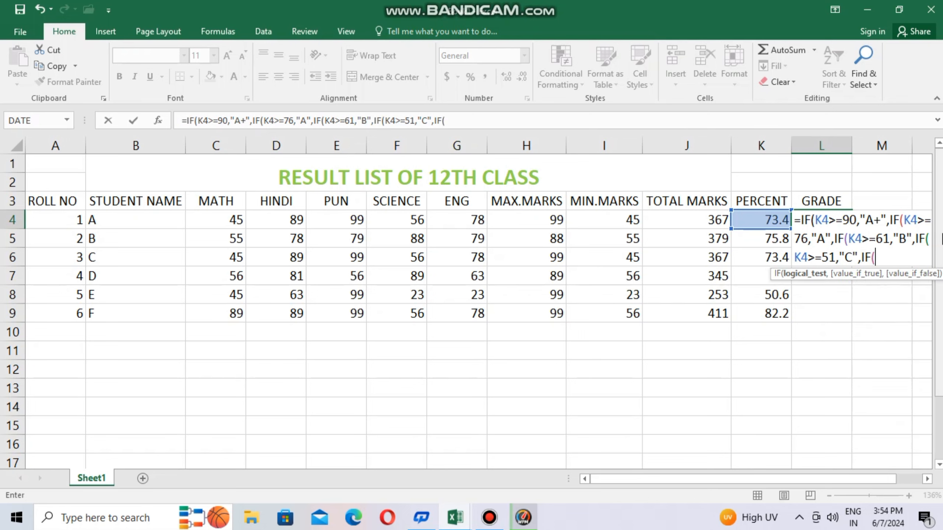
{"action": "type", "text": "(K4"}
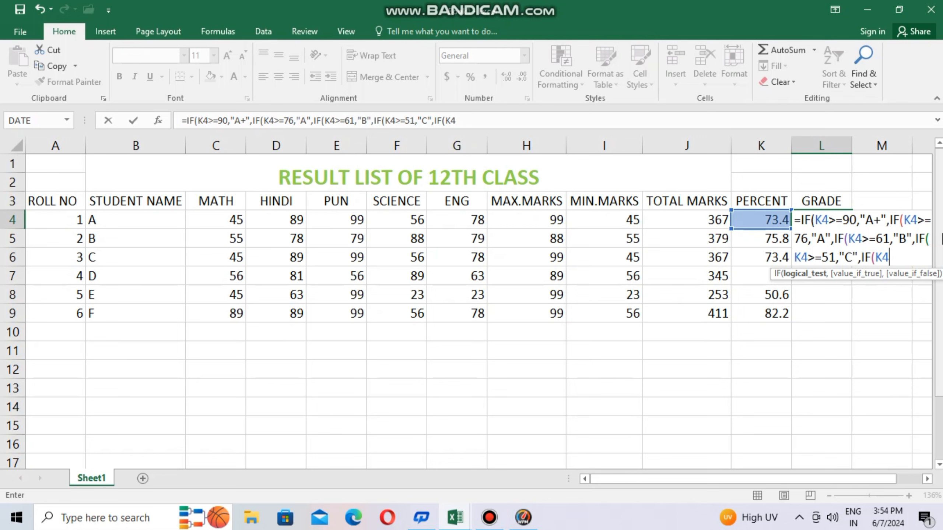
{"action": "type", "text": ">=35,"}
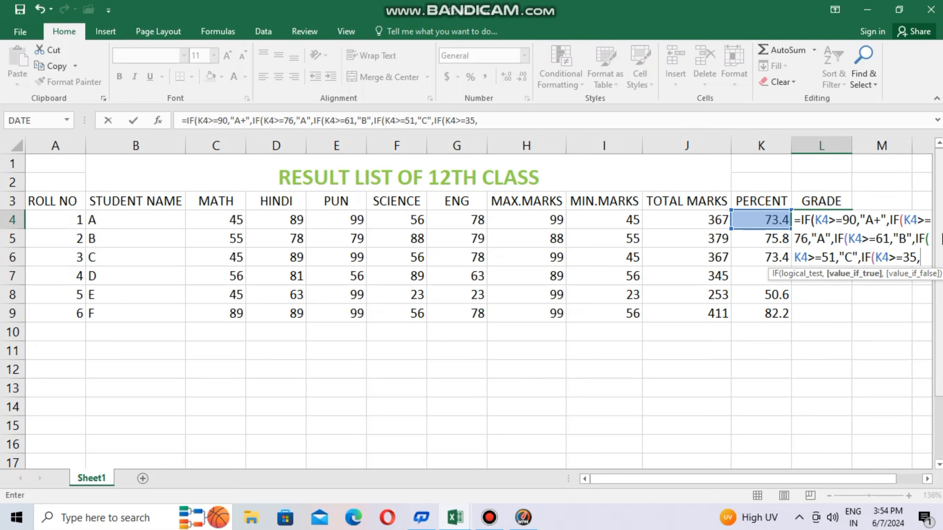
{"action": "type", "text": "\"D"}
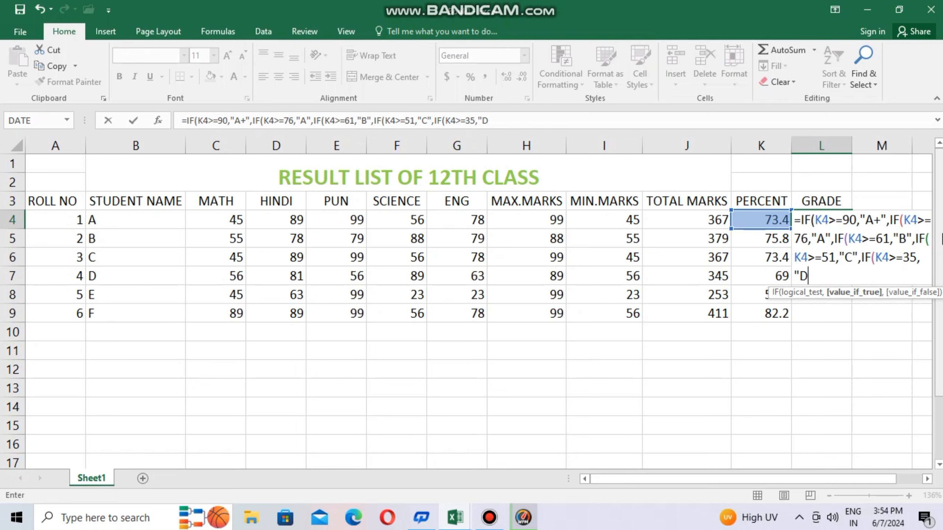
{"action": "type", "text": "\","}
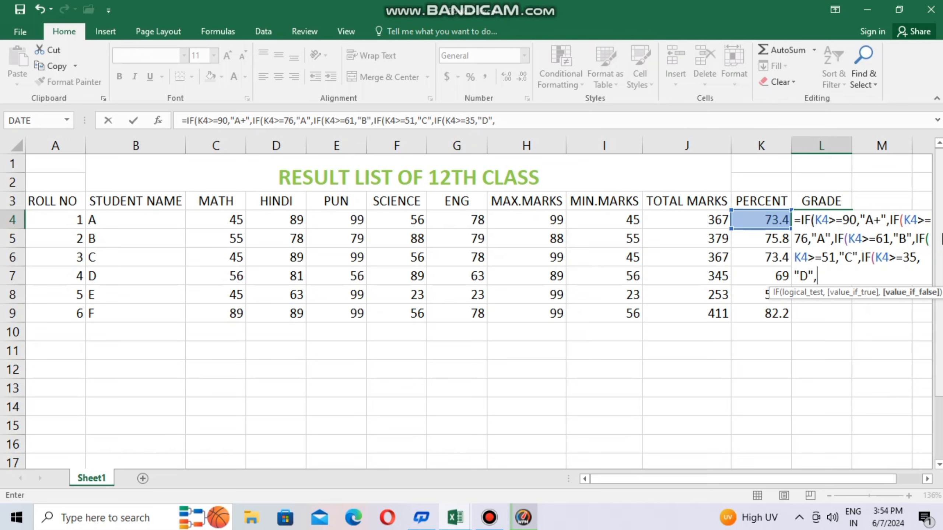
Add a sixth nested IF to the L4 grade formula that returns "E" when K4<35
{"action": "type", "text": "IF("}
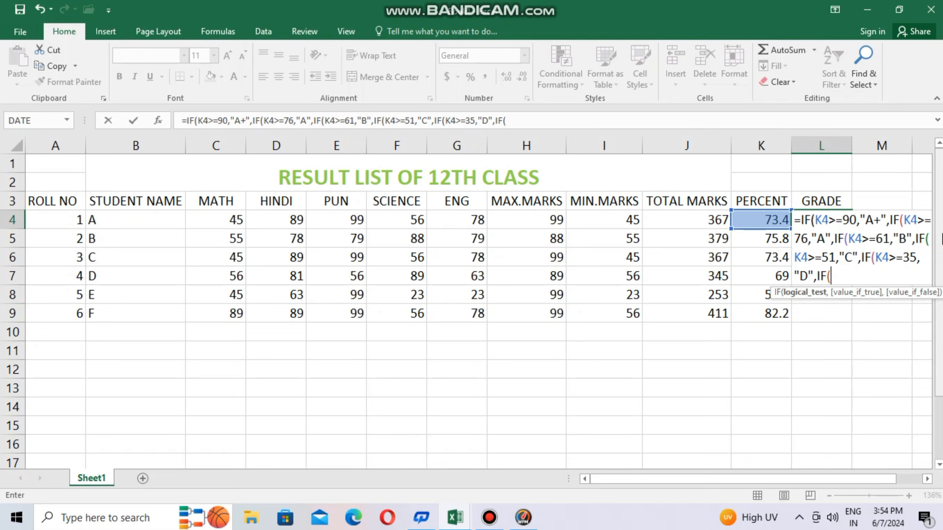
{"action": "type", "text": "K"}
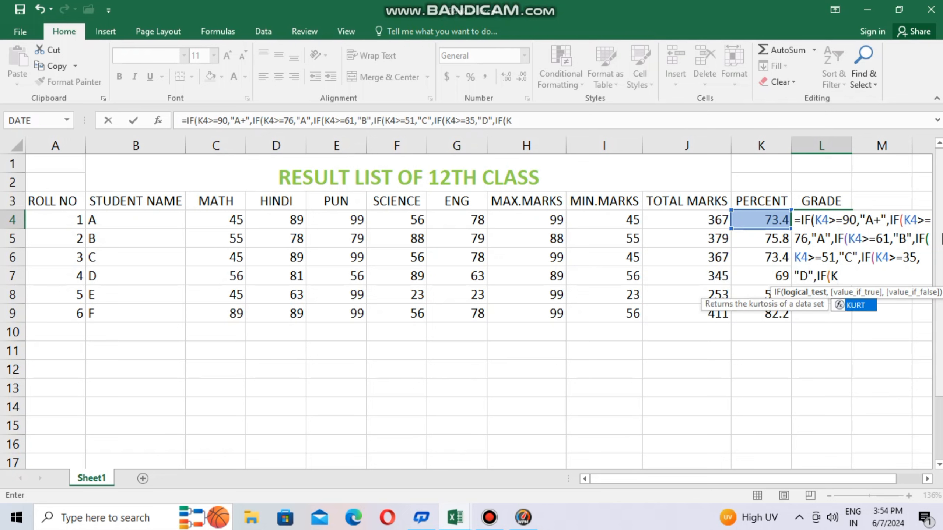
{"action": "type", "text": "4"}
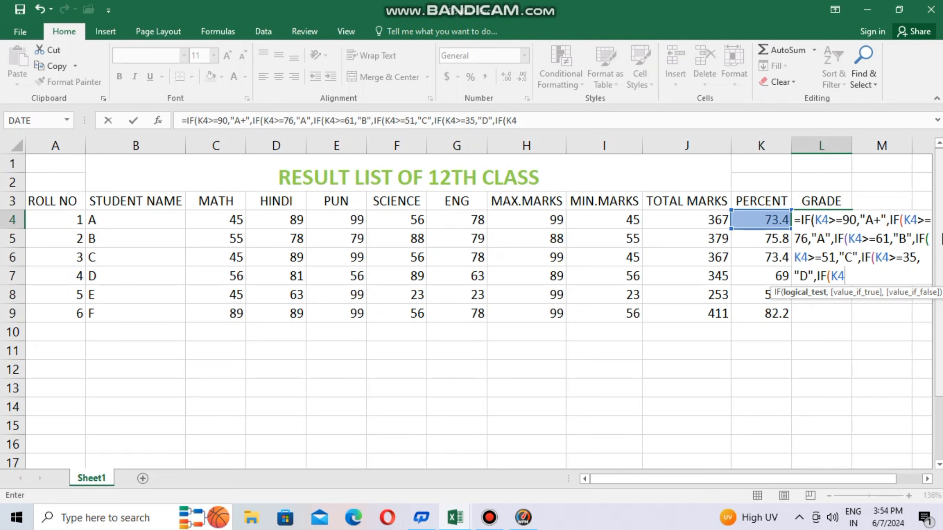
{"action": "type", "text": "<35"}
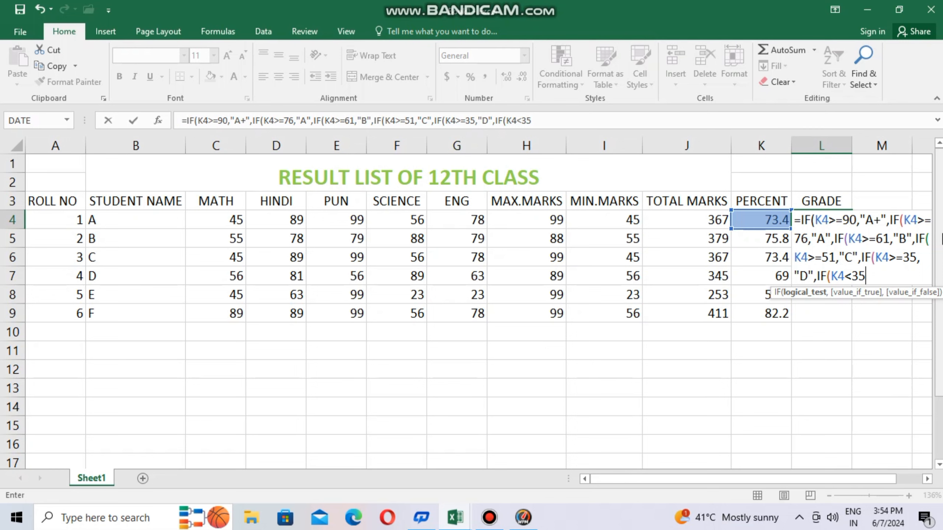
{"action": "type", "text": ",\""}
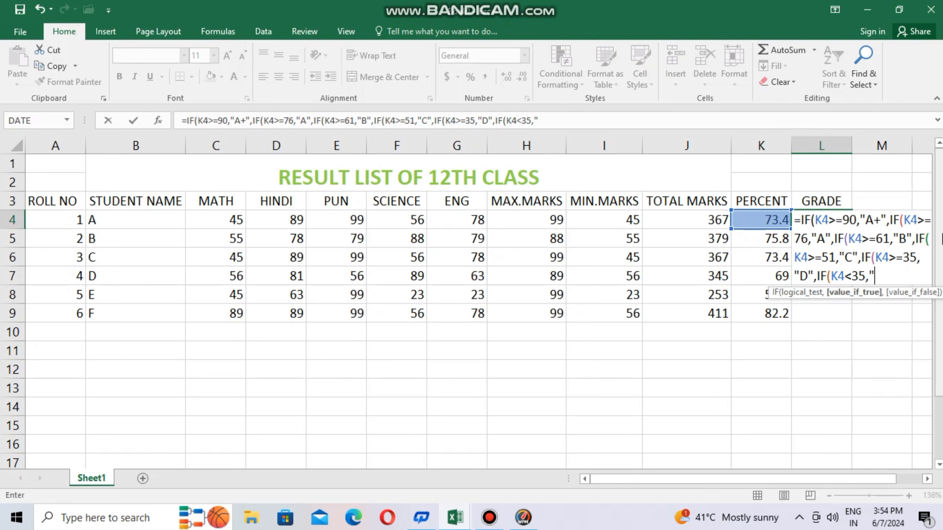
{"action": "type", "text": "E"}
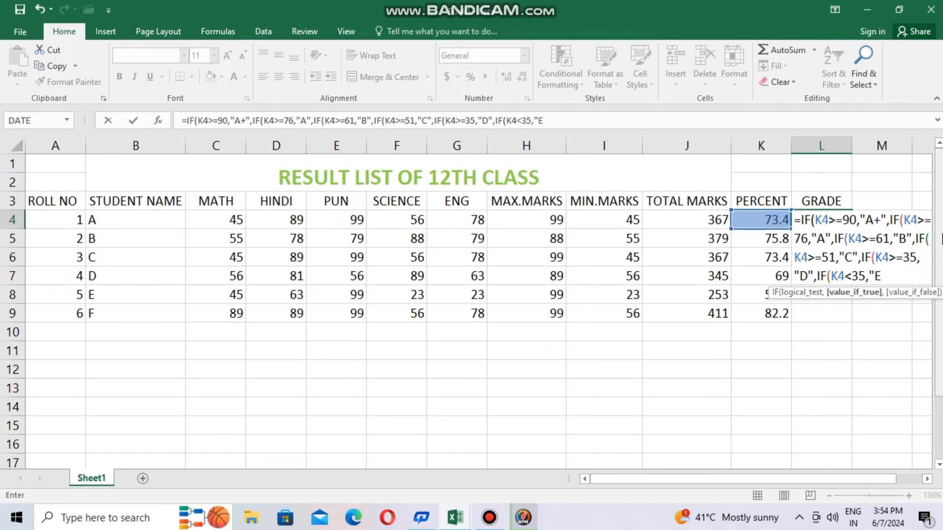
{"action": "type", "text": "\","}
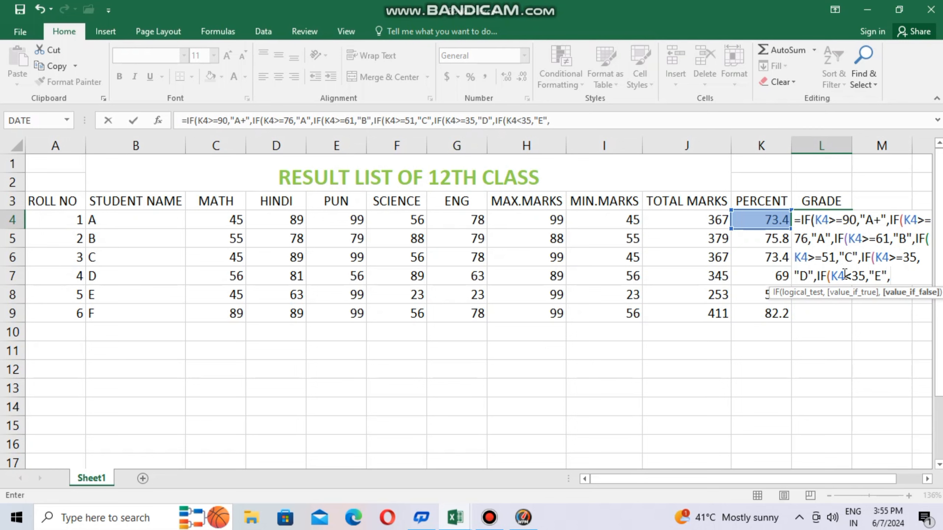
Close all six IFs in the L4 grade formula, enter it and fill it down to L9
{"action": "type", "text": "))))))"}
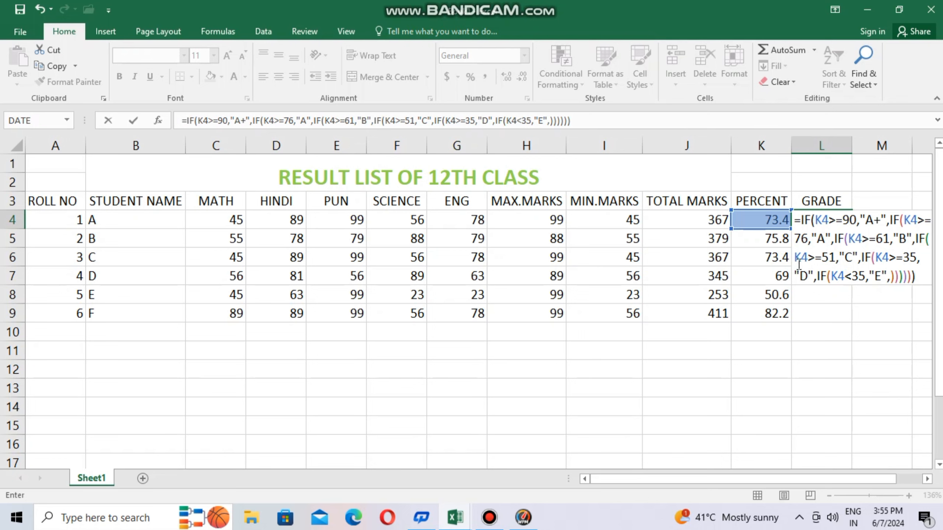
{"action": "key", "text": "Return"}
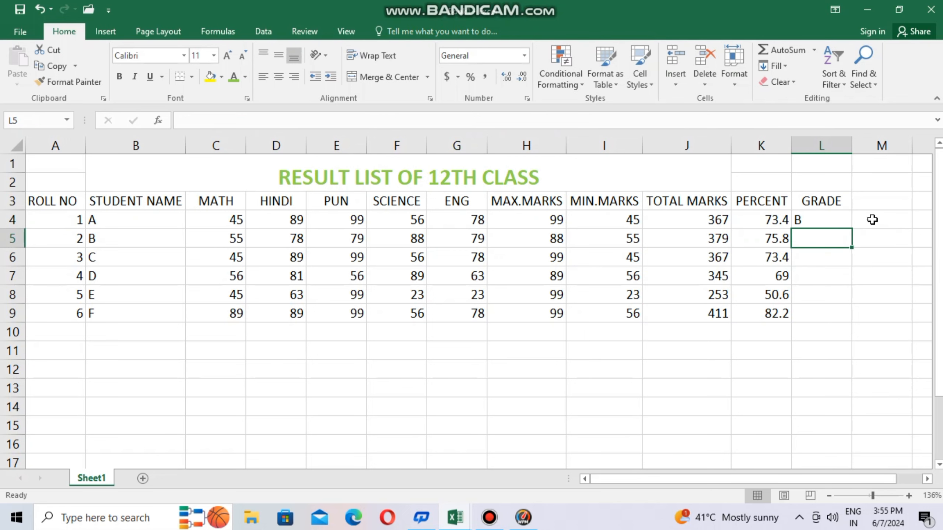
{"action": "left_click", "coordinate": [840, 219]}
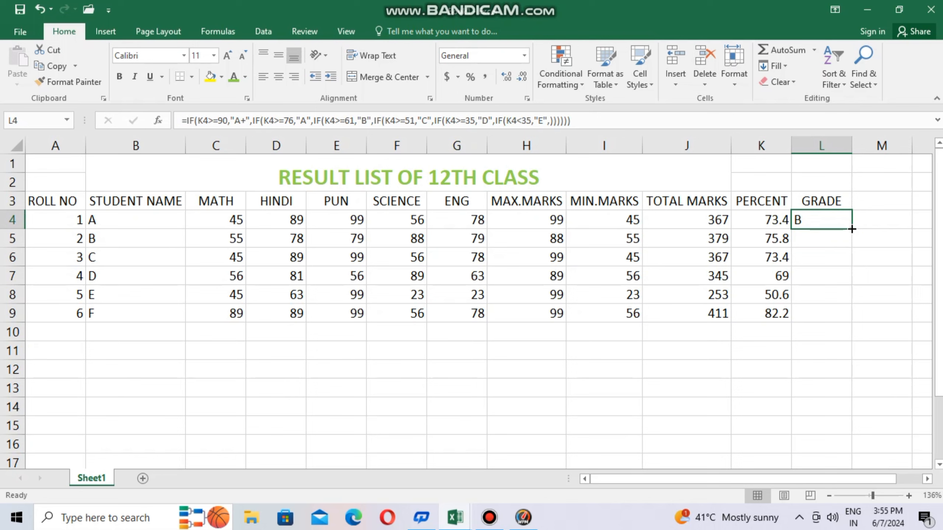
{"action": "left_click_drag", "start_coordinate": [851, 229], "coordinate": [846, 315]}
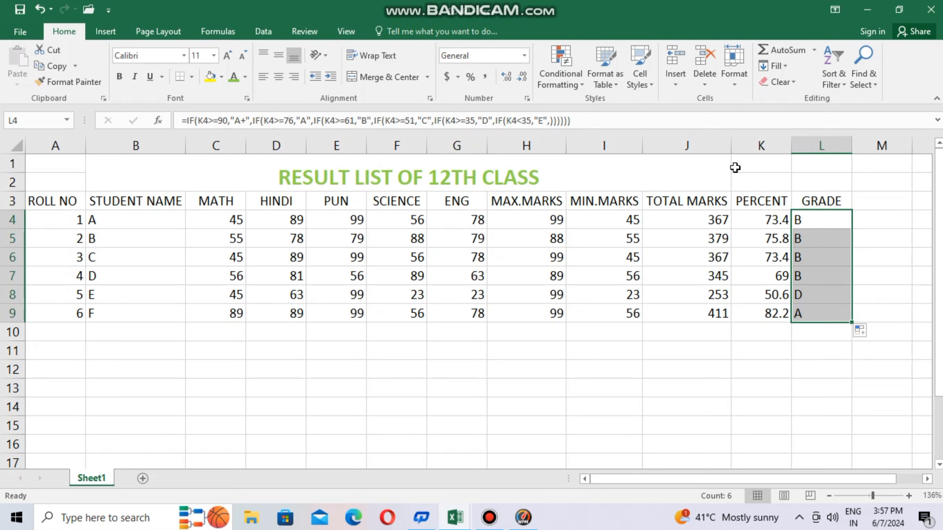
Review the grade formula in L4, highlighting its first IF condition, and leave it as it is
{"action": "double_click", "coordinate": [825, 220]}
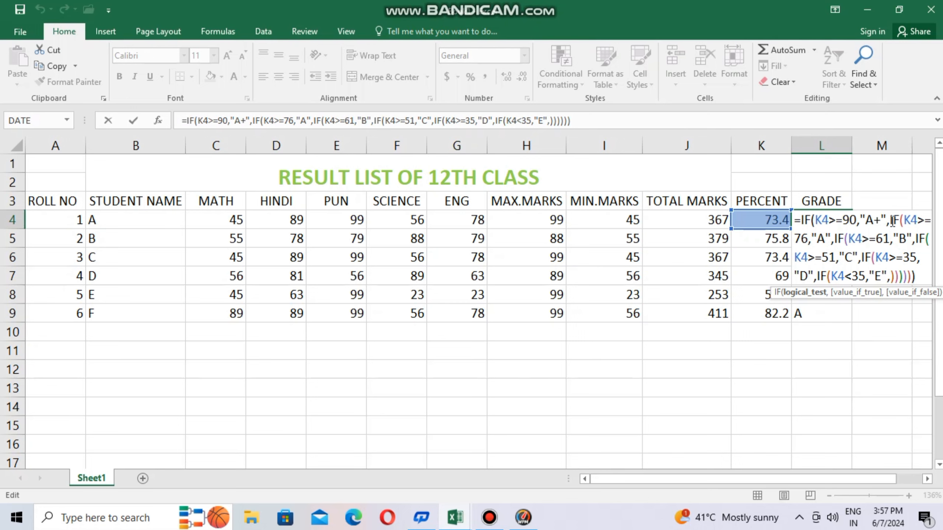
{"action": "left_click_drag", "start_coordinate": [891, 222], "coordinate": [793, 222]}
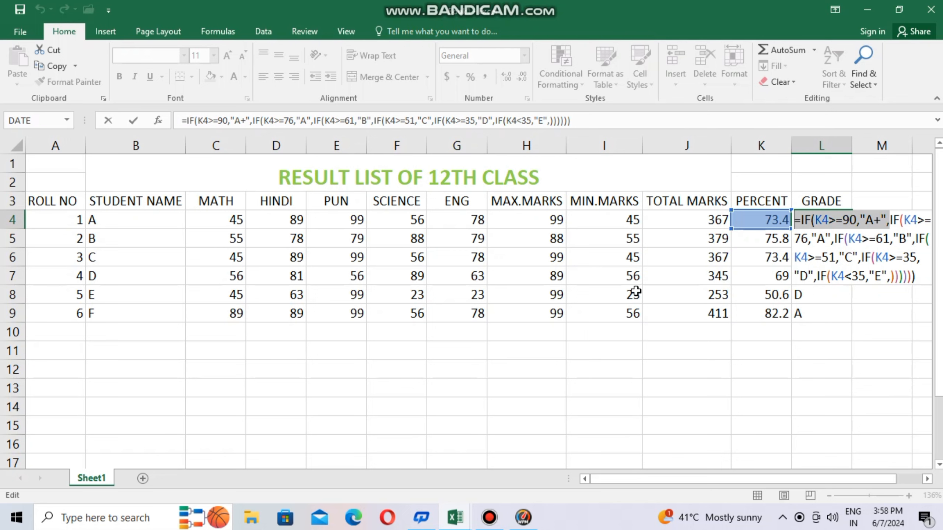
{"action": "key", "text": "Return"}
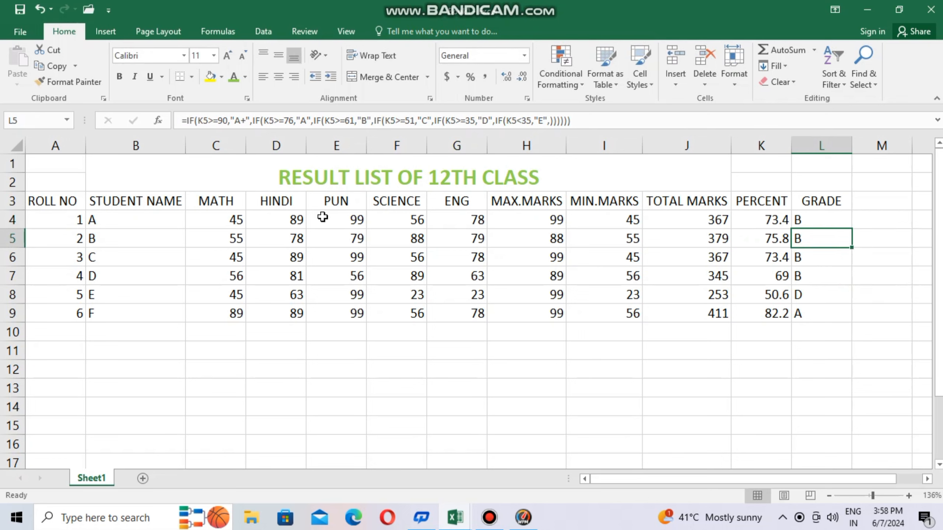
Enter the grades B, B, B, B, D and A by hand in cells M4 to M9
{"action": "left_click", "coordinate": [891, 220]}
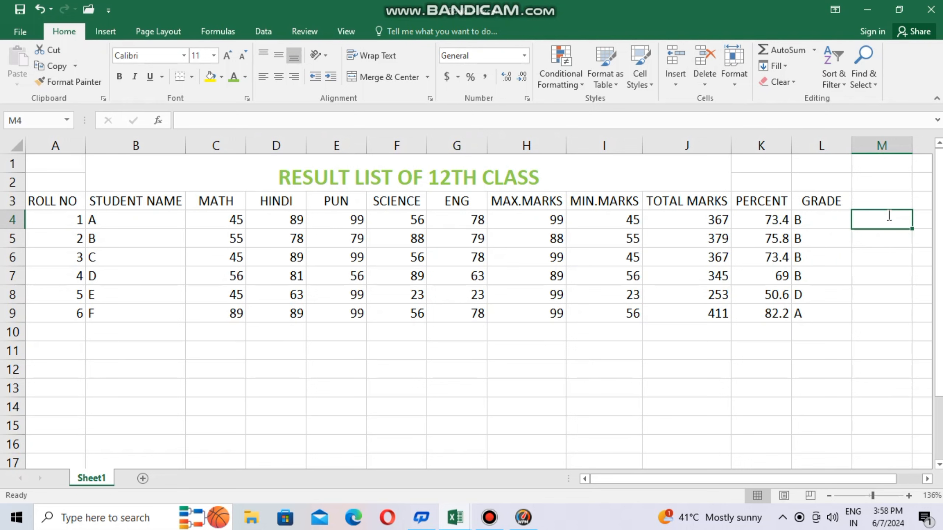
{"action": "type", "text": "B"}
{"action": "key", "text": "Return"}
{"action": "type", "text": "B"}
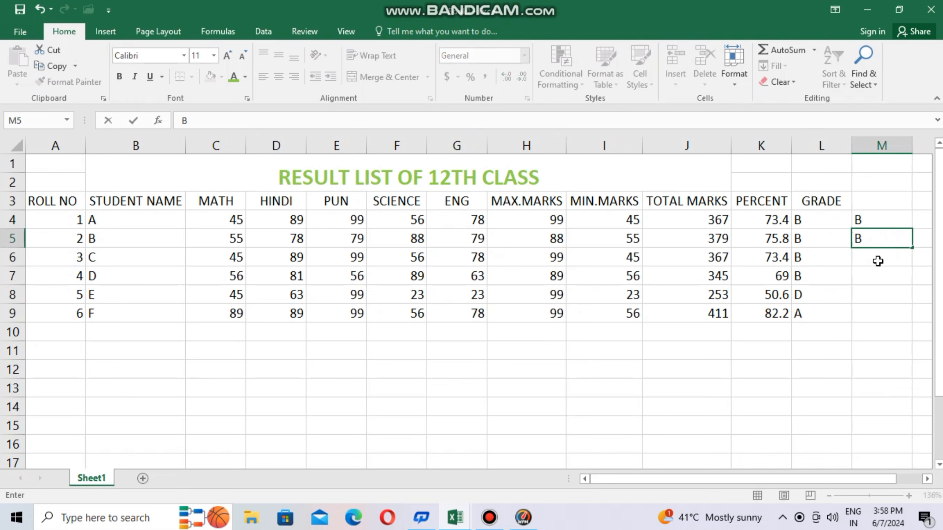
{"action": "key", "text": "Return"}
{"action": "type", "text": "B"}
{"action": "key", "text": "Return"}
{"action": "type", "text": "B"}
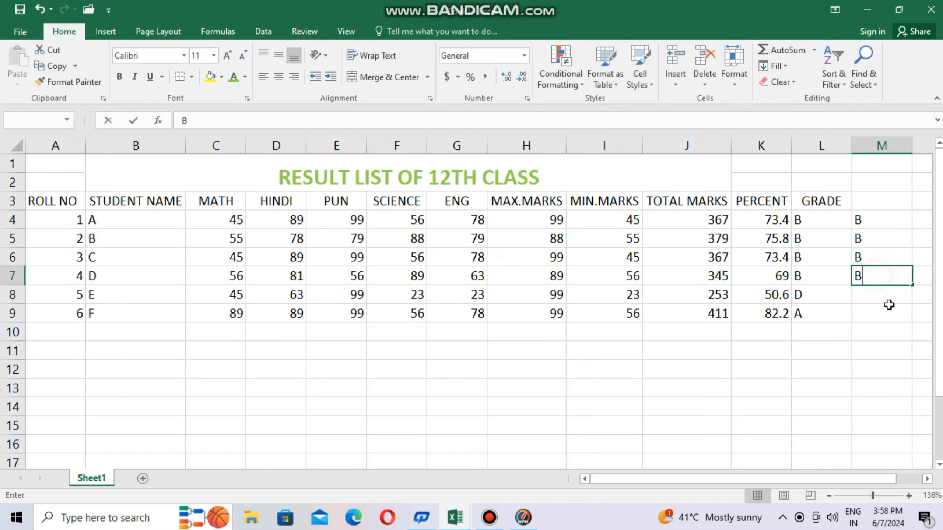
{"action": "key", "text": "Return"}
{"action": "type", "text": "D"}
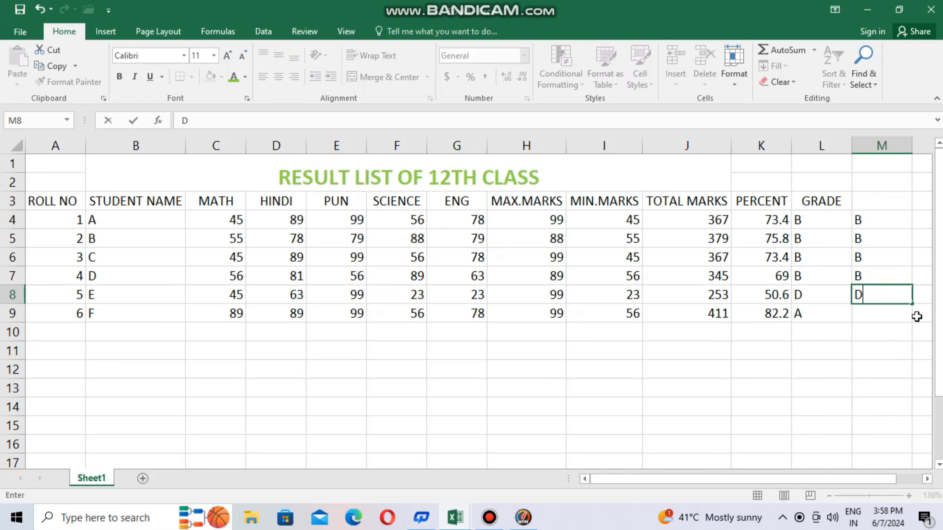
{"action": "left_click", "coordinate": [873, 314]}
{"action": "type", "text": "A"}
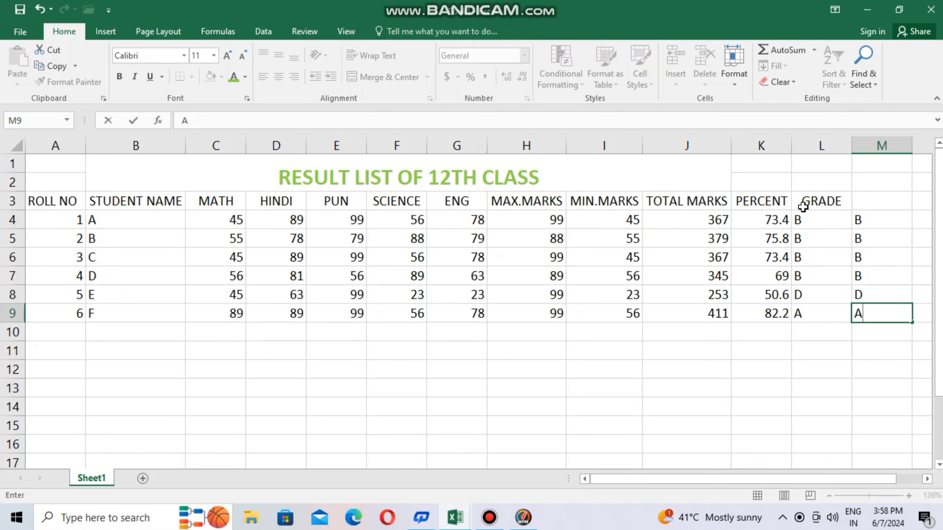
{"action": "left_click_drag", "start_coordinate": [803, 207], "coordinate": [865, 315]}
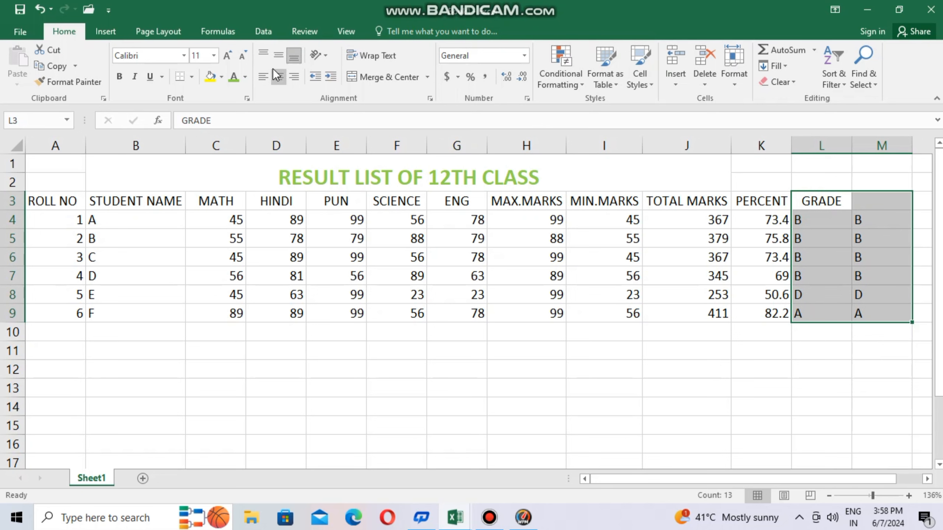
{"action": "left_click", "coordinate": [223, 77]}
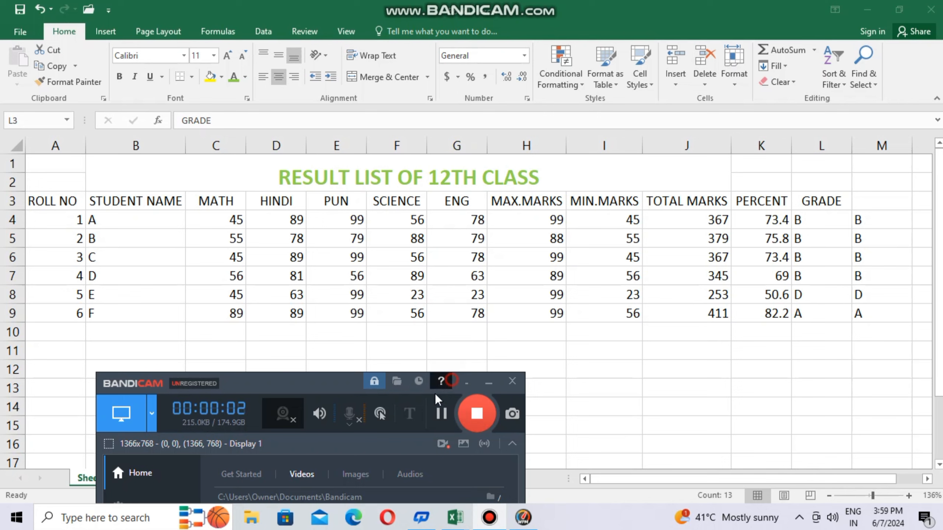
{"action": "left_click_drag", "start_coordinate": [301, 381], "coordinate": [226, 503]}
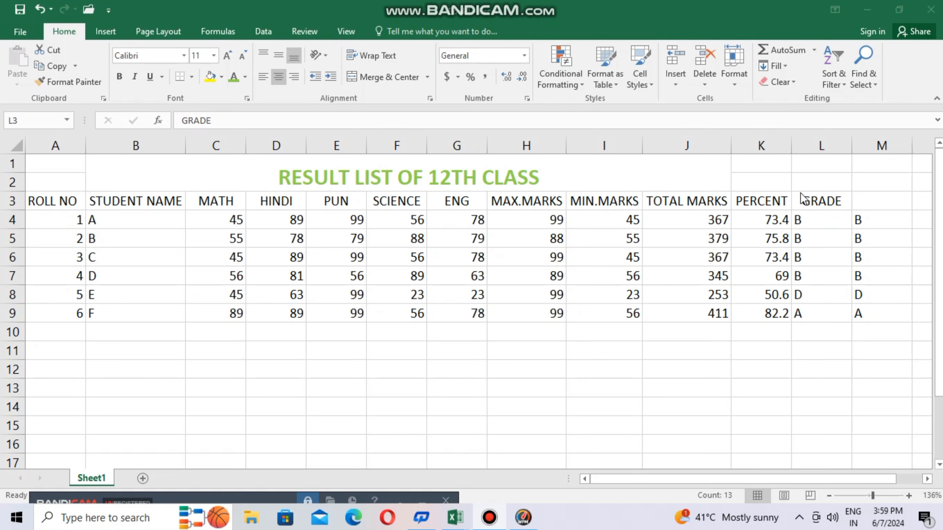
Fill the two grade columns, cells L3 to M9, with the standard orange colour
{"action": "left_click_drag", "start_coordinate": [802, 199], "coordinate": [891, 314]}
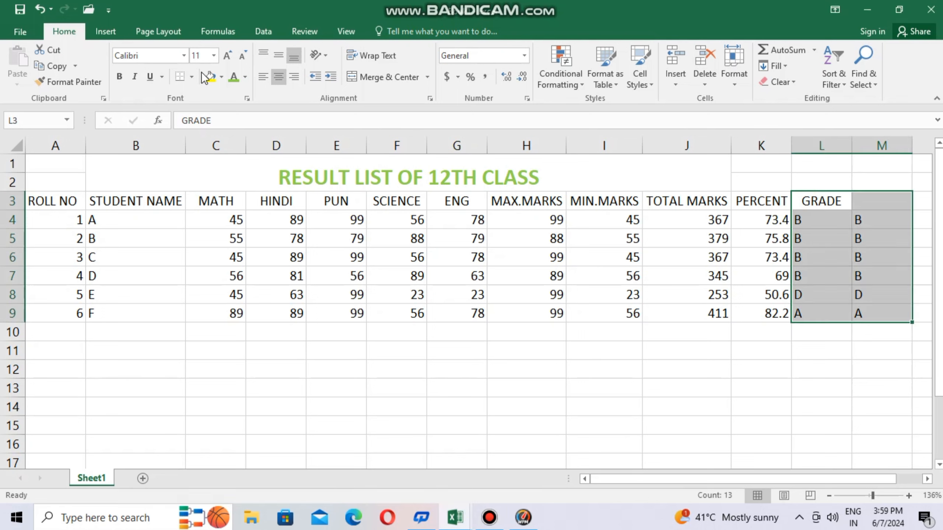
{"action": "left_click", "coordinate": [222, 77]}
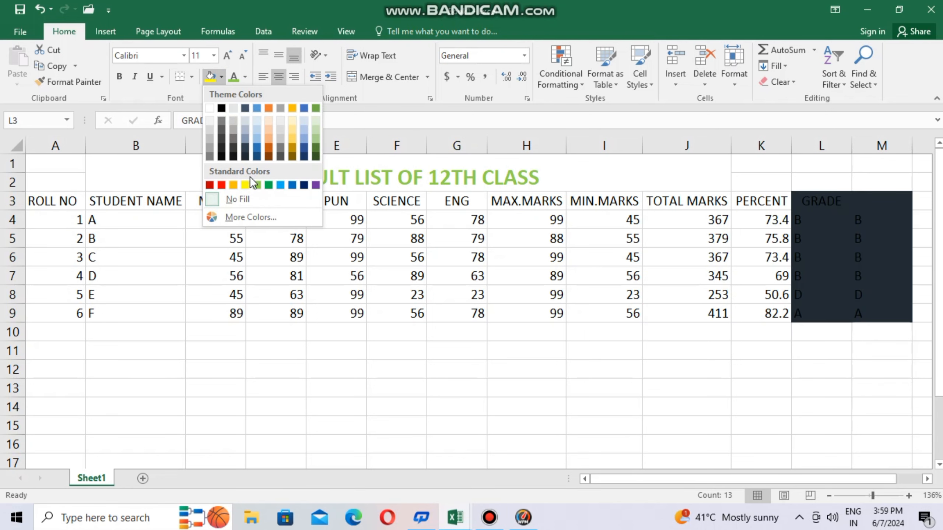
{"action": "left_click", "coordinate": [233, 184]}
{"action": "left_click", "coordinate": [828, 353]}
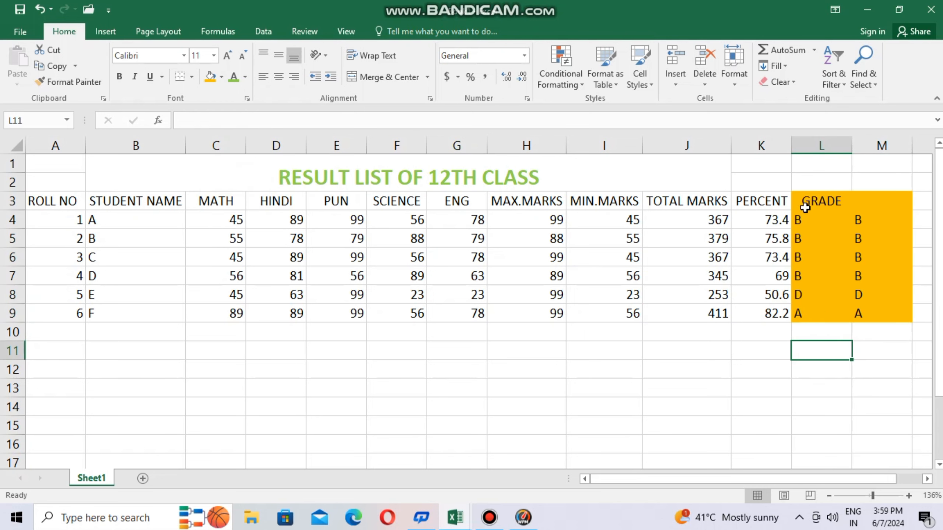
Set the fill of cells L3 to M9 to the lightest orange theme shade
{"action": "left_click_drag", "start_coordinate": [801, 201], "coordinate": [882, 318]}
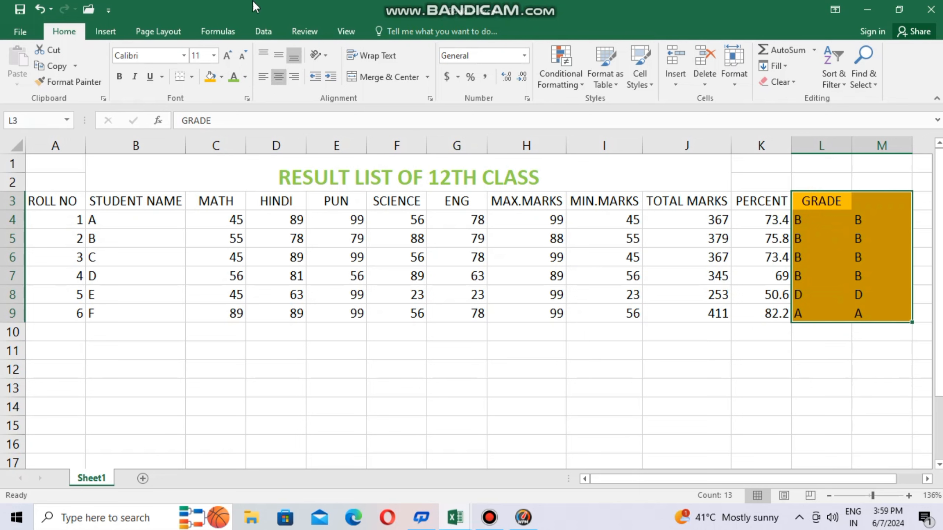
{"action": "left_click", "coordinate": [222, 76]}
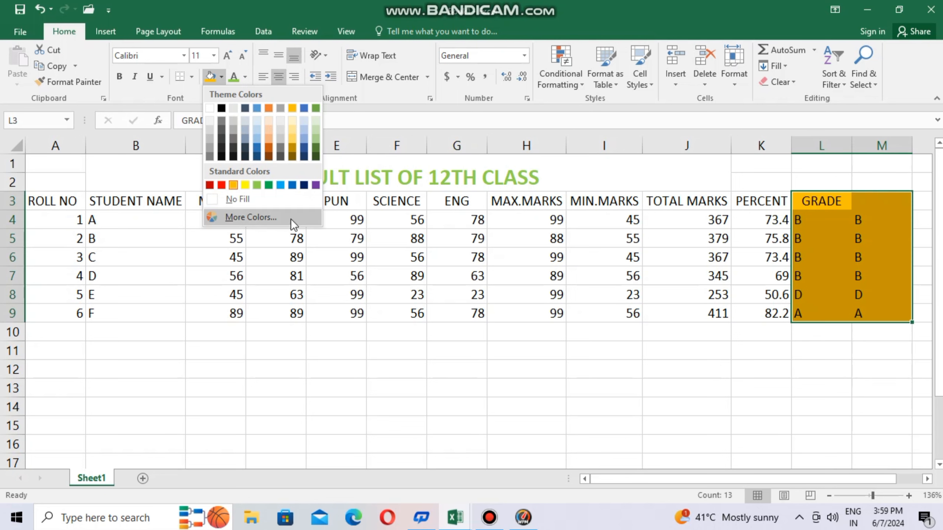
{"action": "left_click", "coordinate": [863, 279]}
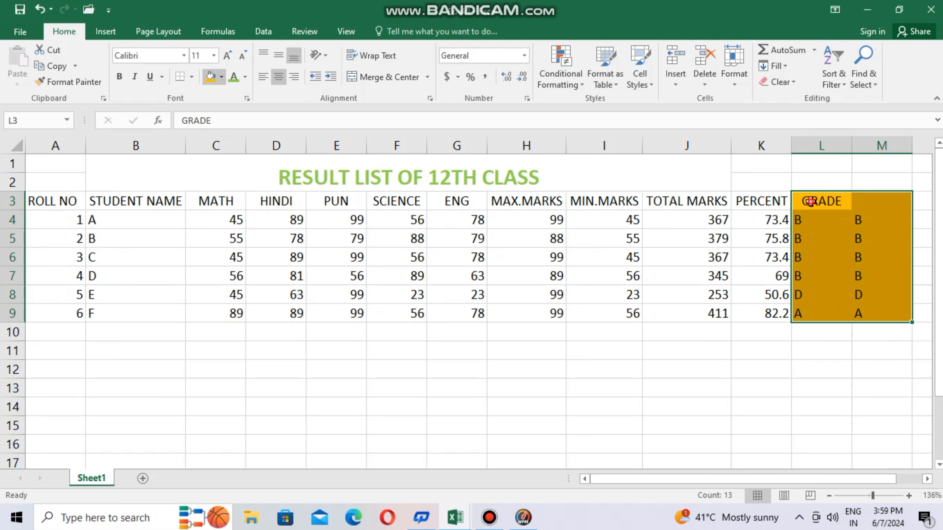
{"action": "left_click_drag", "start_coordinate": [802, 203], "coordinate": [863, 313]}
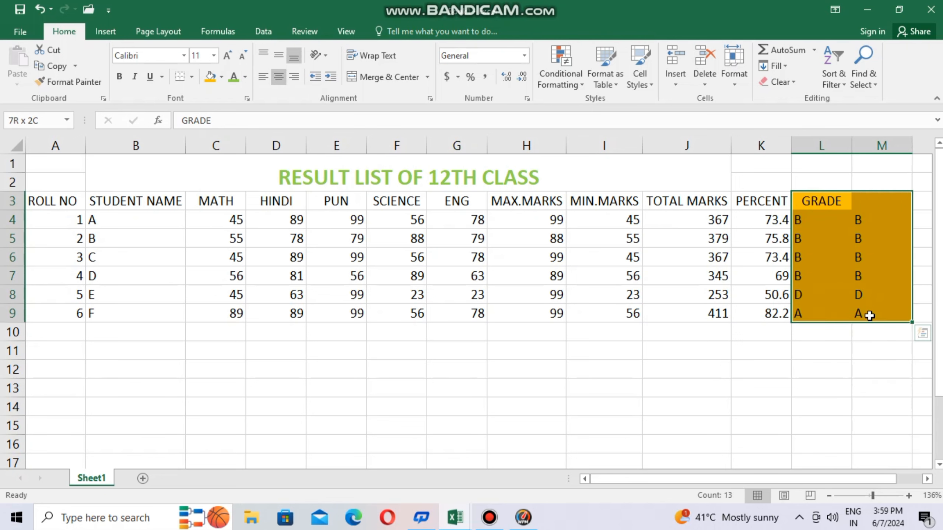
{"action": "left_click", "coordinate": [222, 77]}
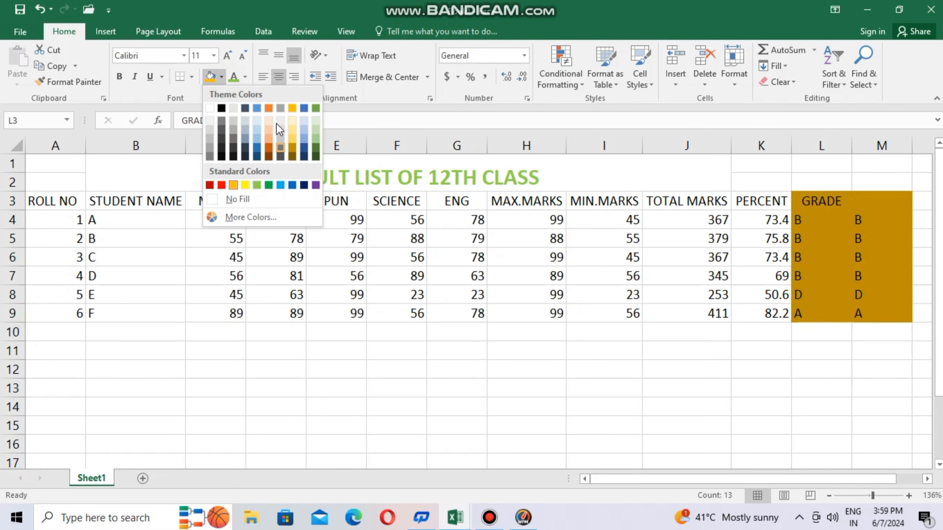
{"action": "left_click", "coordinate": [268, 119]}
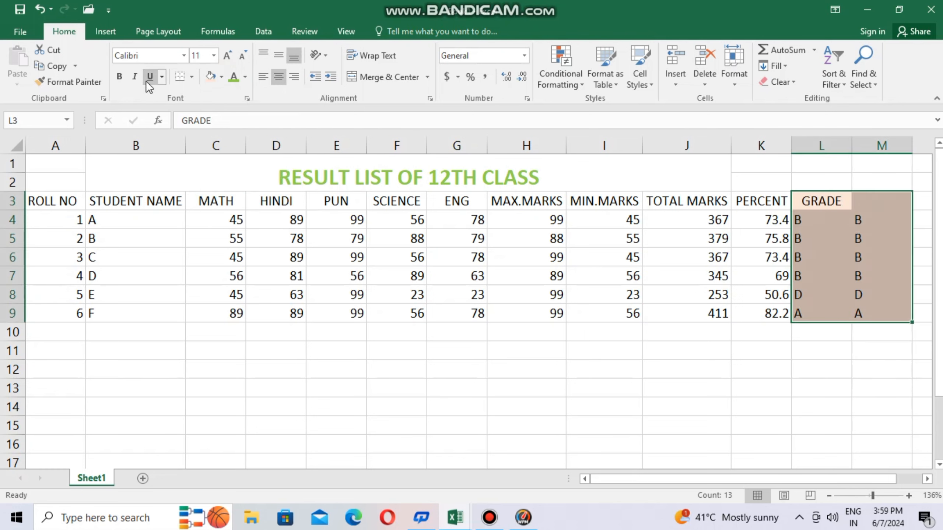
Set the font colour of the grade cells L3 to M9 to red
{"action": "left_click", "coordinate": [245, 79]}
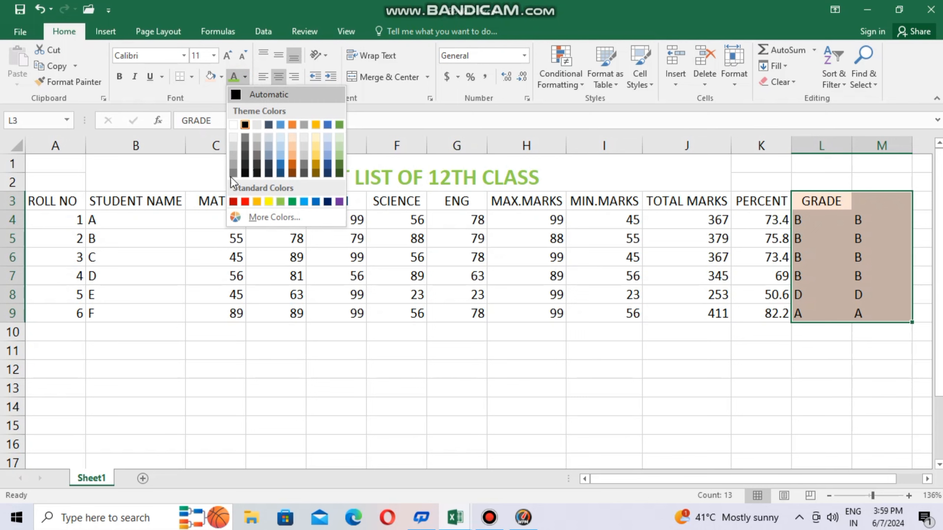
{"action": "left_click", "coordinate": [248, 202]}
{"action": "left_click", "coordinate": [835, 351]}
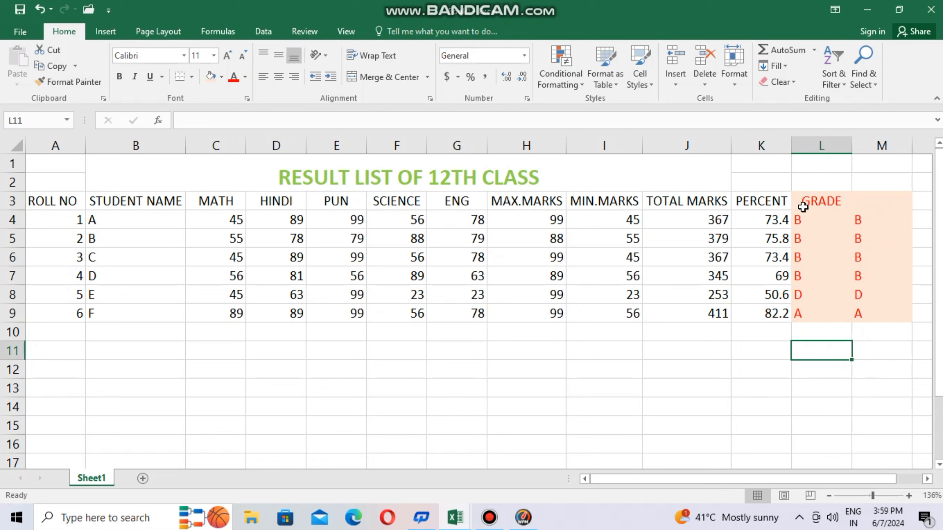
Apply all borders to the grade cells L3 to M9
{"action": "left_click_drag", "start_coordinate": [804, 201], "coordinate": [875, 314]}
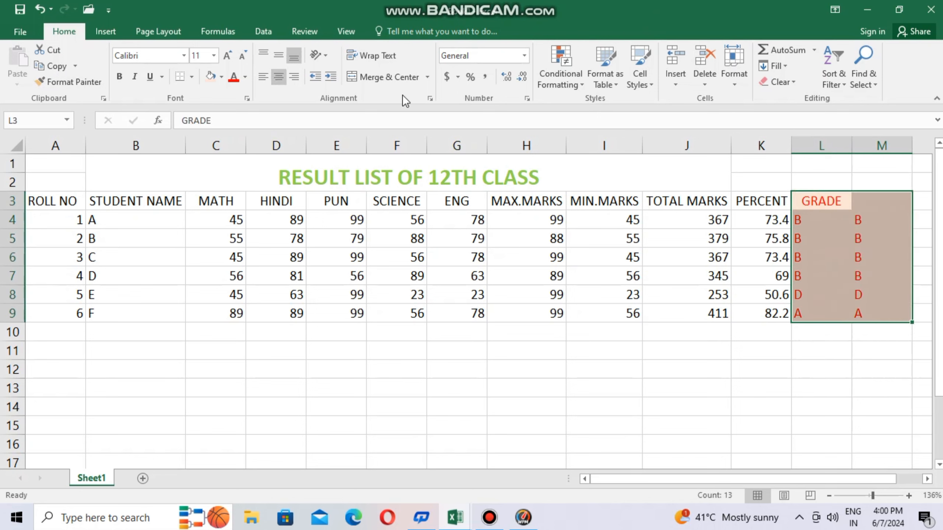
{"action": "left_click", "coordinate": [191, 77]}
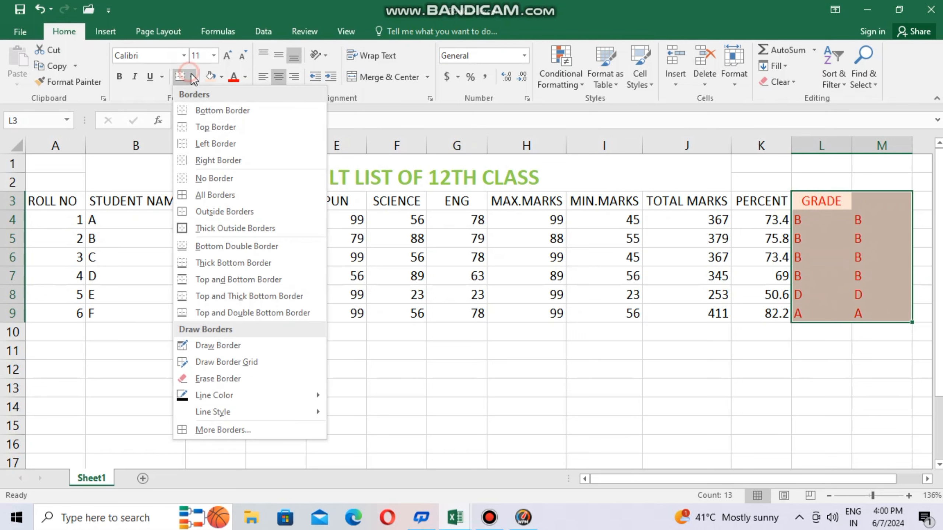
{"action": "left_click", "coordinate": [186, 195]}
{"action": "left_click", "coordinate": [798, 328]}
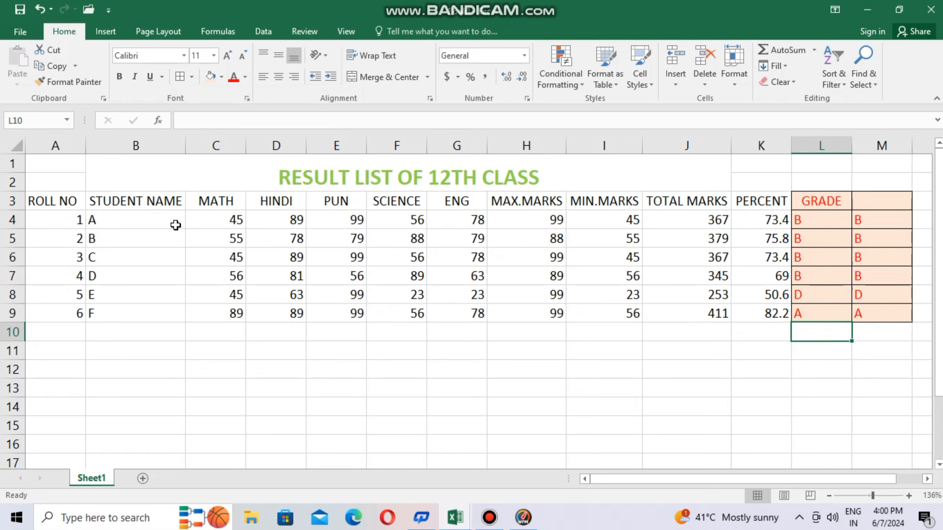
Change student A's marks in row 4 to 89 in MATH, 78 in SCIENCE and 99 in ENG
{"action": "left_click", "coordinate": [225, 222]}
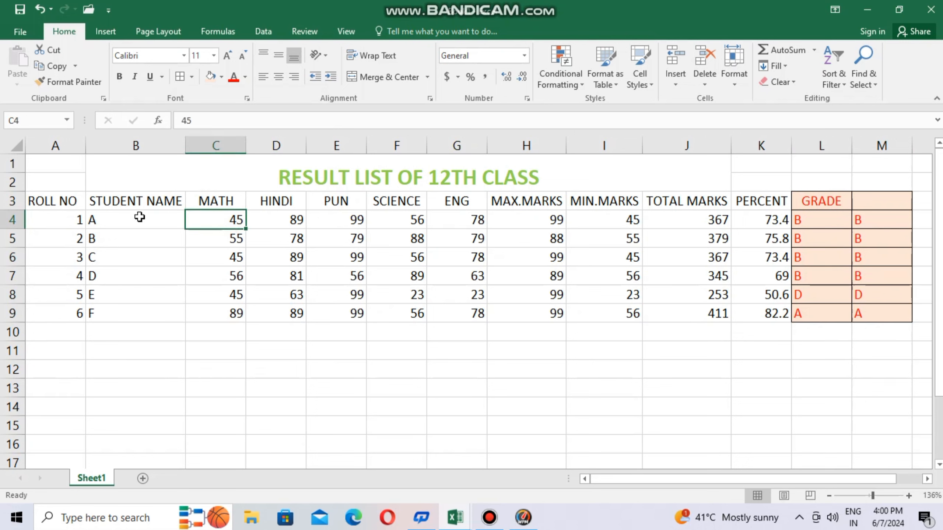
{"action": "type", "text": "89"}
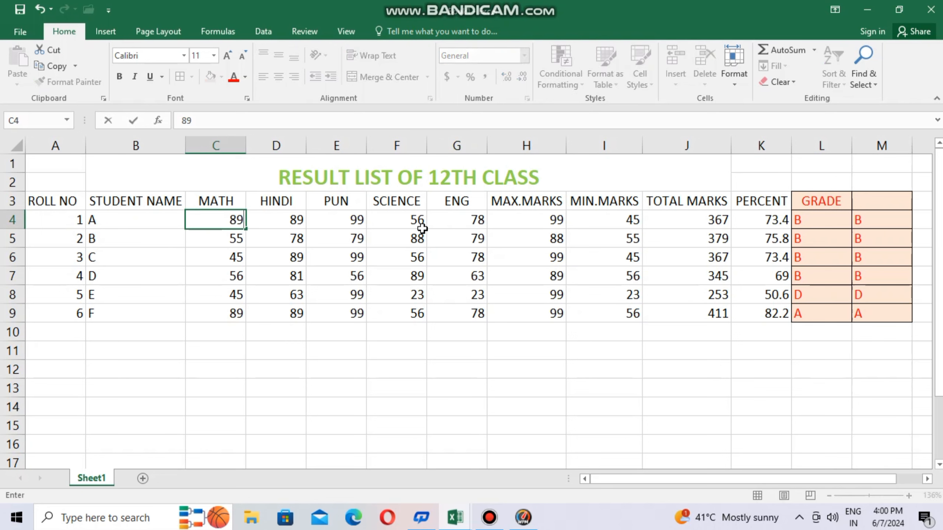
{"action": "left_click", "coordinate": [410, 221]}
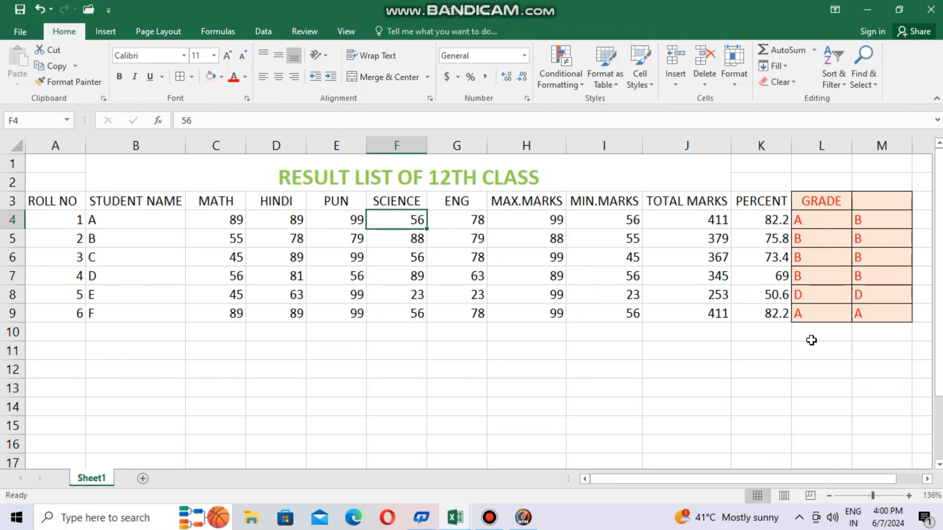
{"action": "left_click_drag", "start_coordinate": [802, 482], "coordinate": [882, 466]}
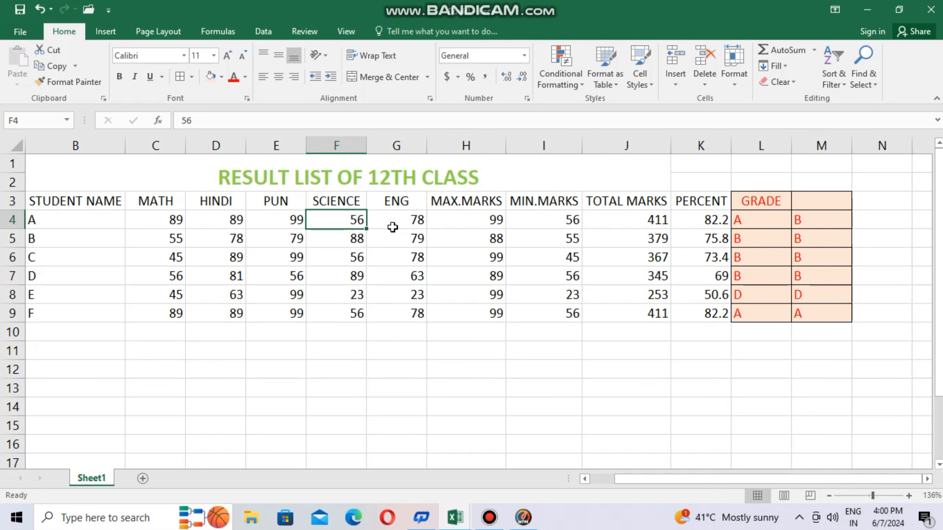
{"action": "type", "text": "78"}
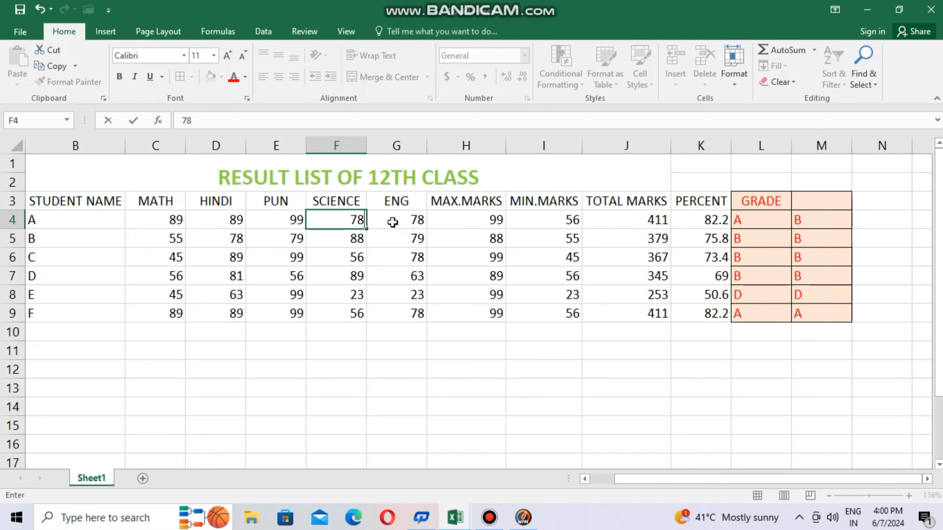
{"action": "left_click", "coordinate": [397, 222]}
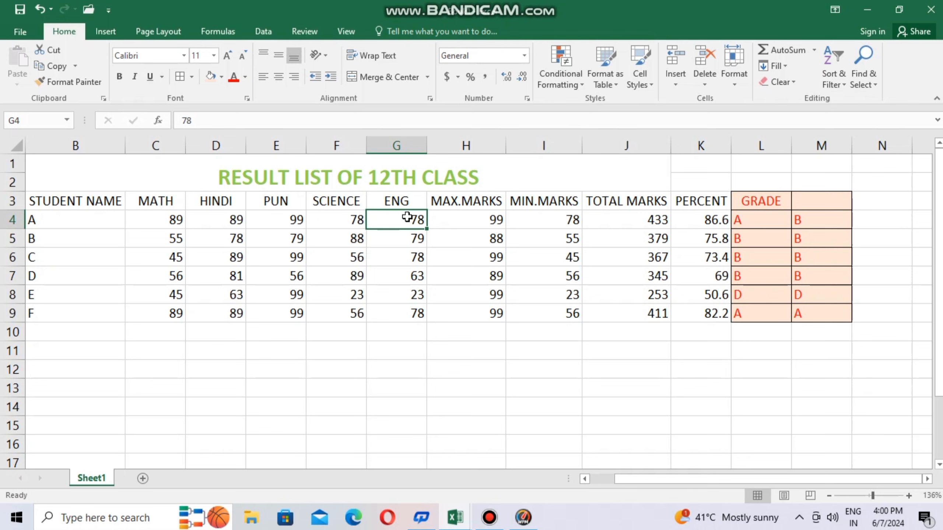
{"action": "type", "text": "99"}
{"action": "left_click", "coordinate": [465, 217]}
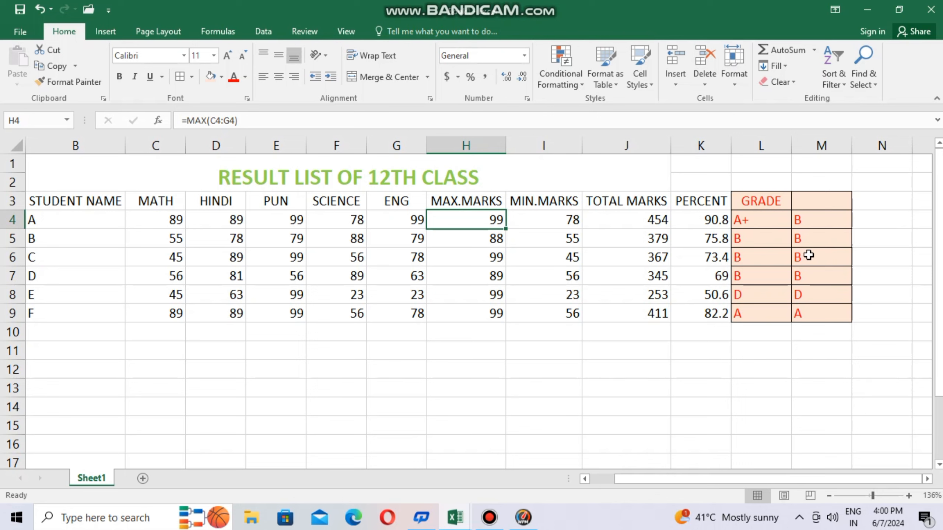
{"action": "left_click_drag", "start_coordinate": [814, 256], "coordinate": [811, 290]}
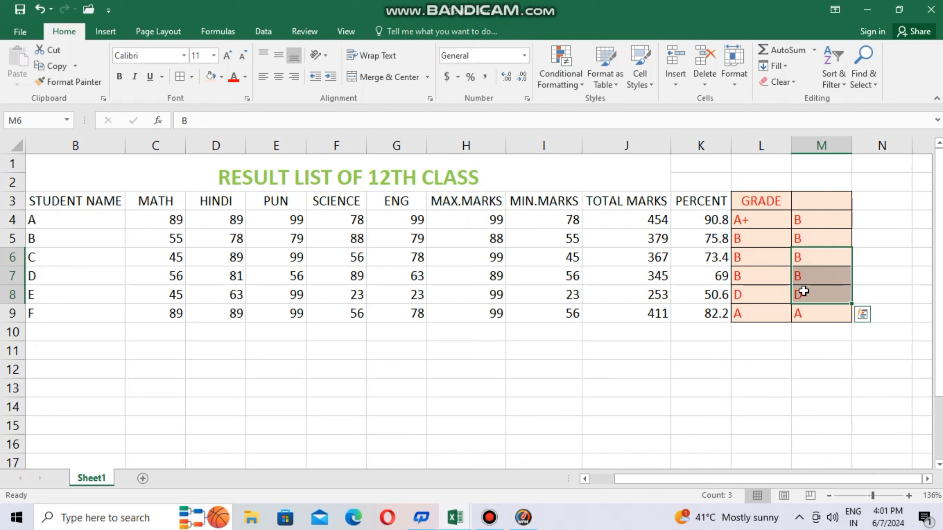
{"action": "left_click", "coordinate": [868, 259]}
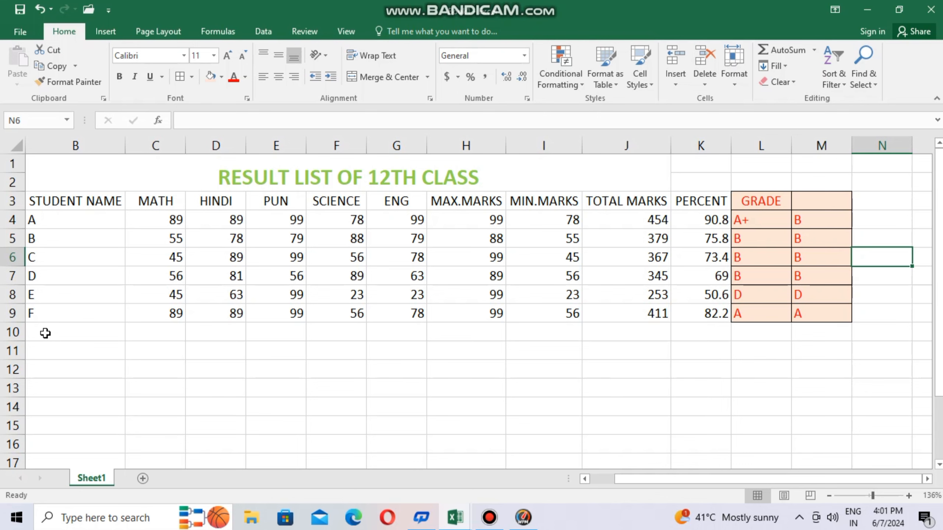
Add a new student in row 10 with roll number 7 and student name G
{"action": "scroll", "coordinate": [825, 478], "scroll_direction": "left", "scroll_amount": 1}
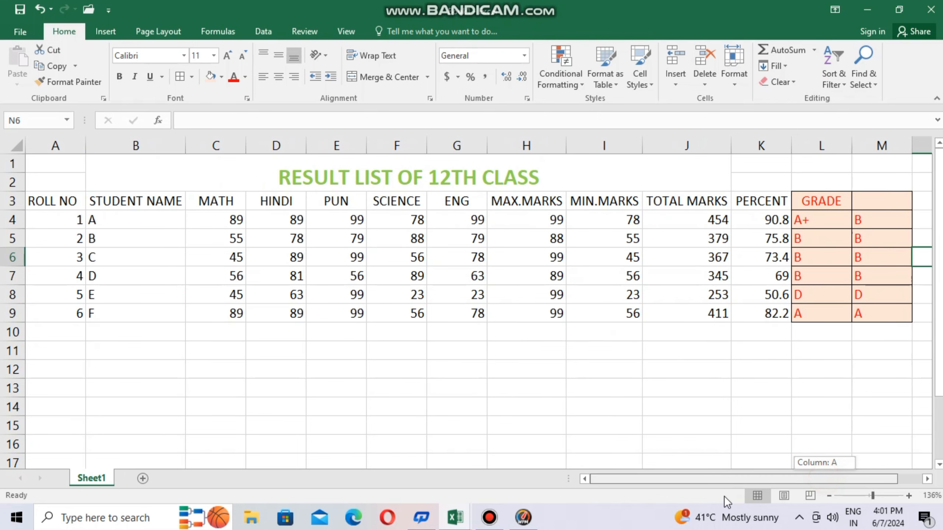
{"action": "left_click", "coordinate": [68, 332]}
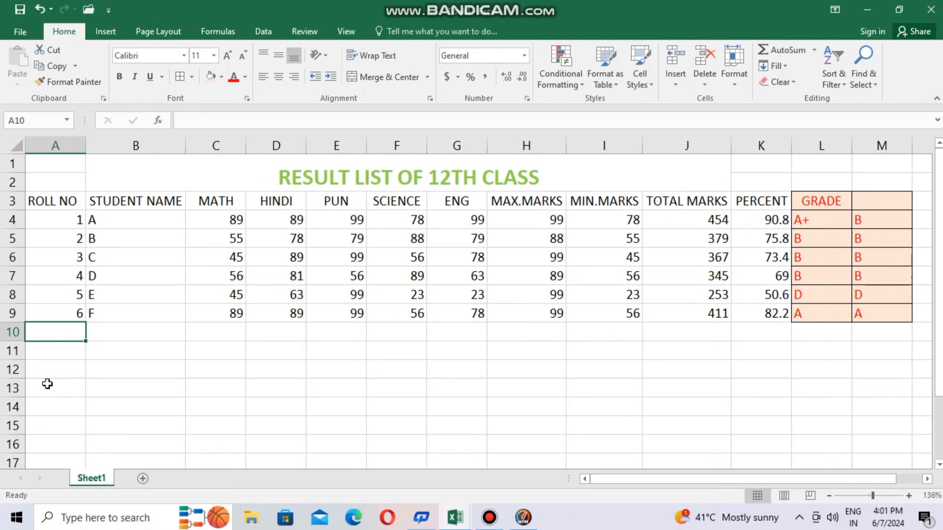
{"action": "type", "text": "7"}
{"action": "left_click", "coordinate": [119, 334]}
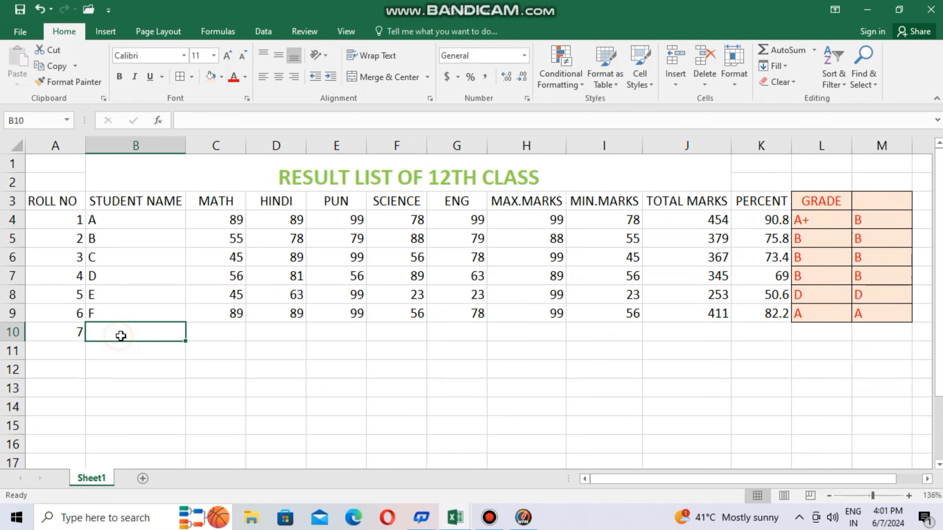
{"action": "type", "text": "G"}
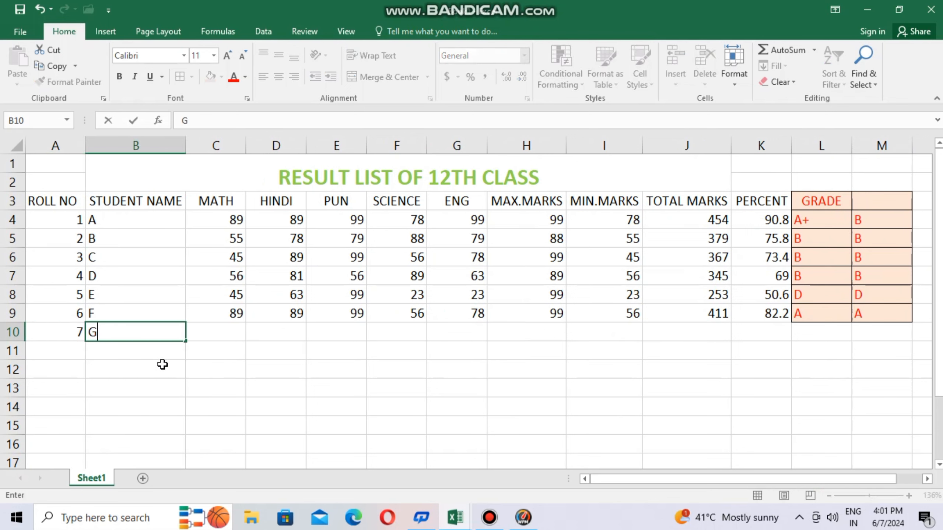
Enter student G's marks in row 10: 99 in MATH, 56 in HINDI, 78 in PUN, 56 in SCIENCE and 89 in ENG
{"action": "left_click", "coordinate": [211, 334]}
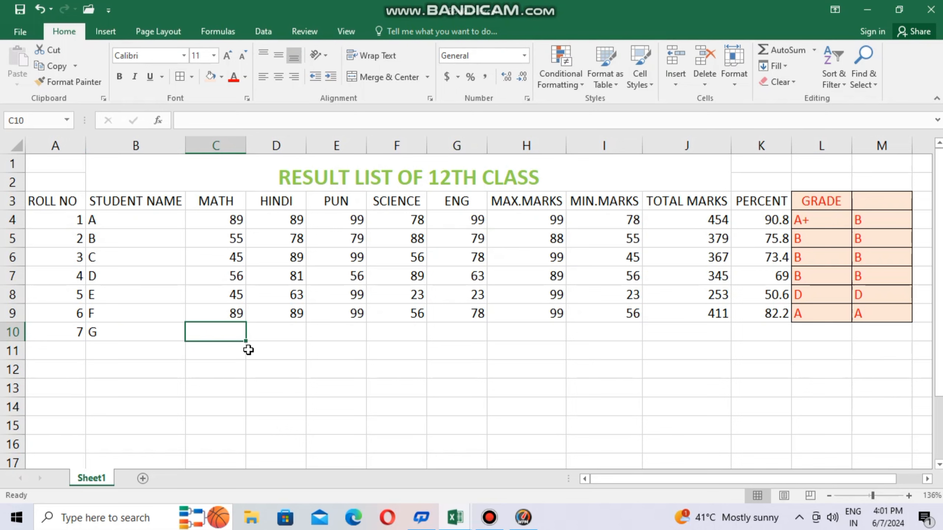
{"action": "type", "text": "99"}
{"action": "left_click", "coordinate": [263, 330]}
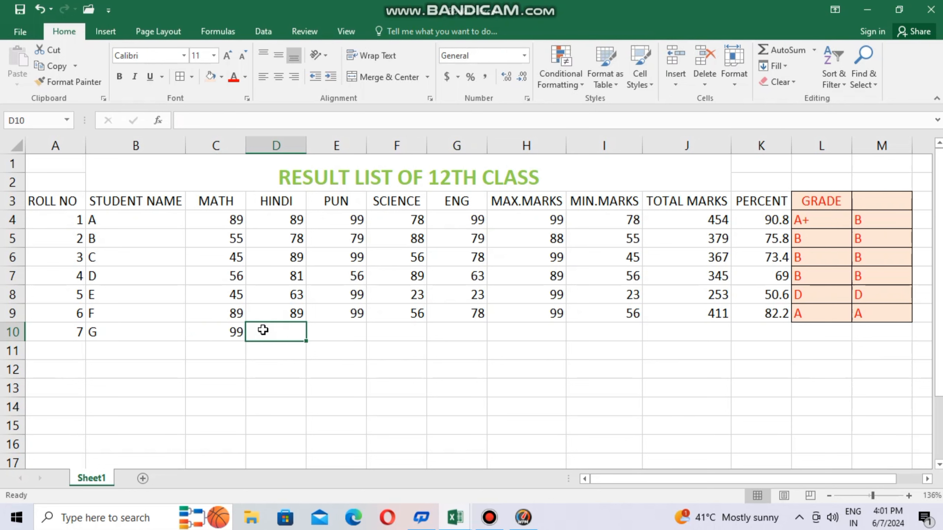
{"action": "type", "text": "56"}
{"action": "left_click", "coordinate": [353, 331]}
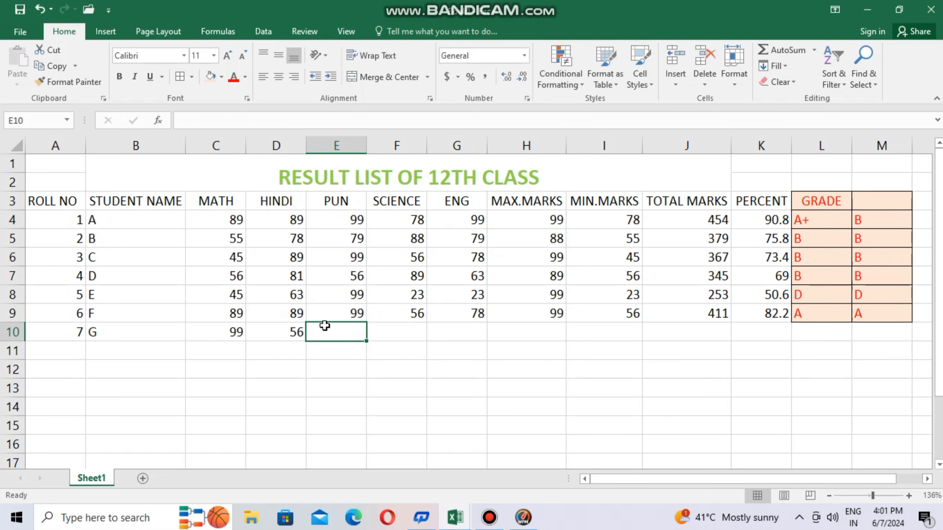
{"action": "type", "text": "78"}
{"action": "left_click", "coordinate": [388, 331]}
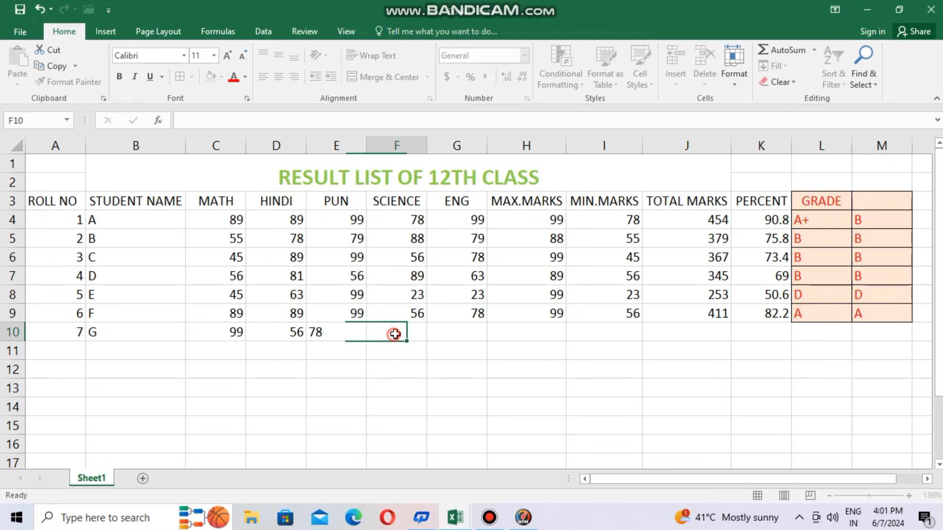
{"action": "type", "text": "56"}
{"action": "left_click", "coordinate": [447, 329]}
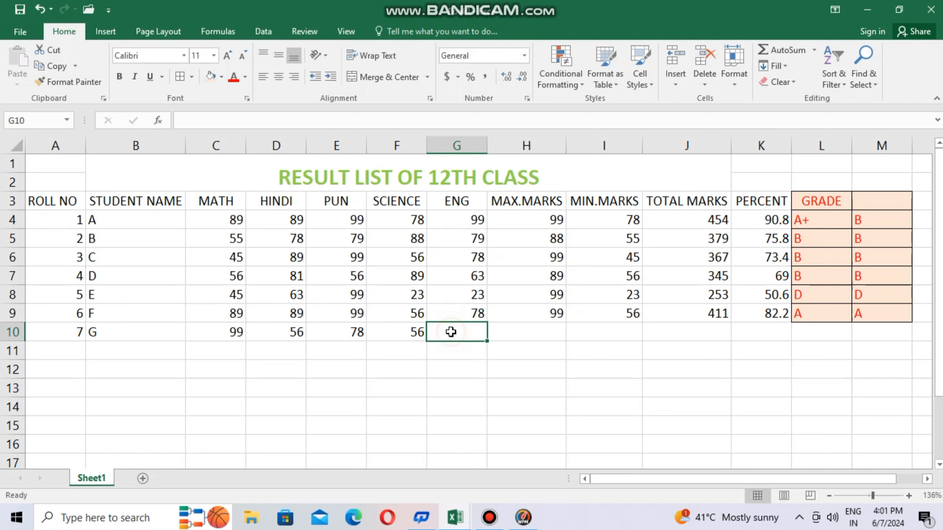
{"action": "type", "text": "89"}
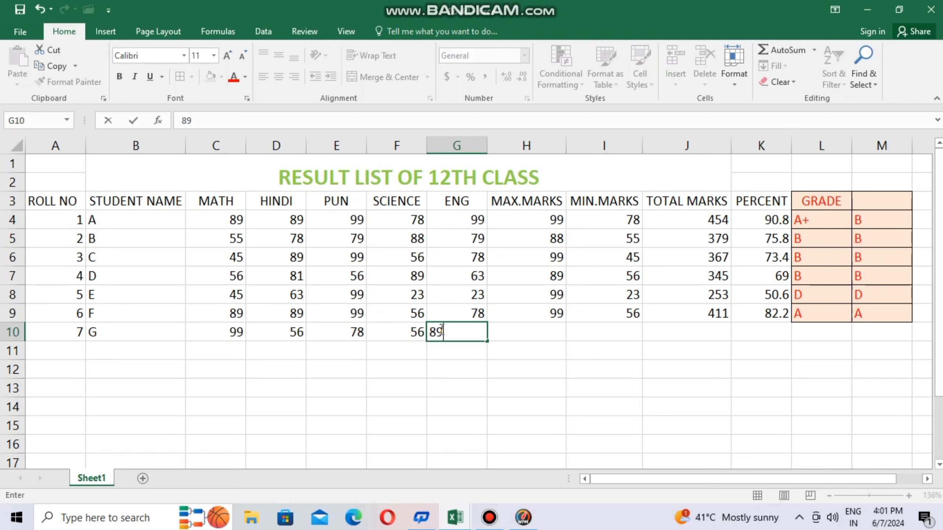
{"action": "left_click", "coordinate": [499, 328]}
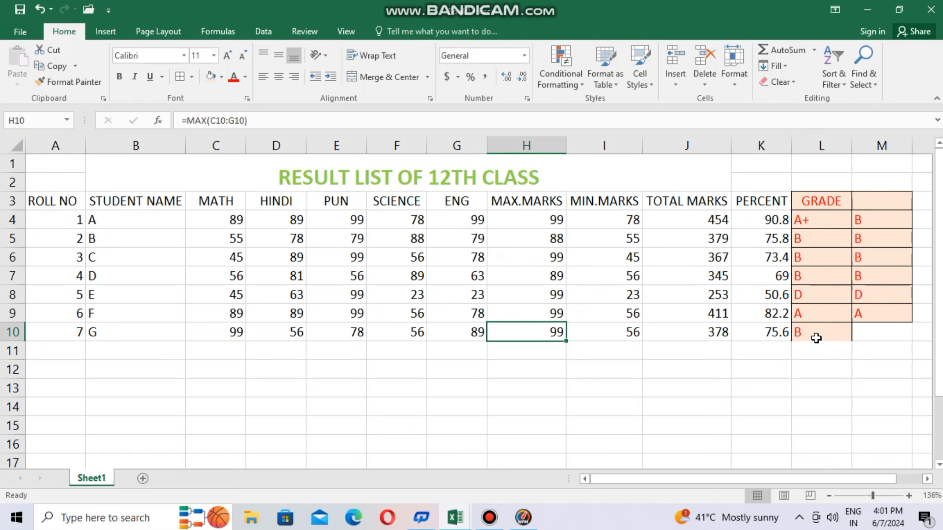
Add another student in row 11 with roll number 8 and student name H
{"action": "left_click", "coordinate": [71, 356]}
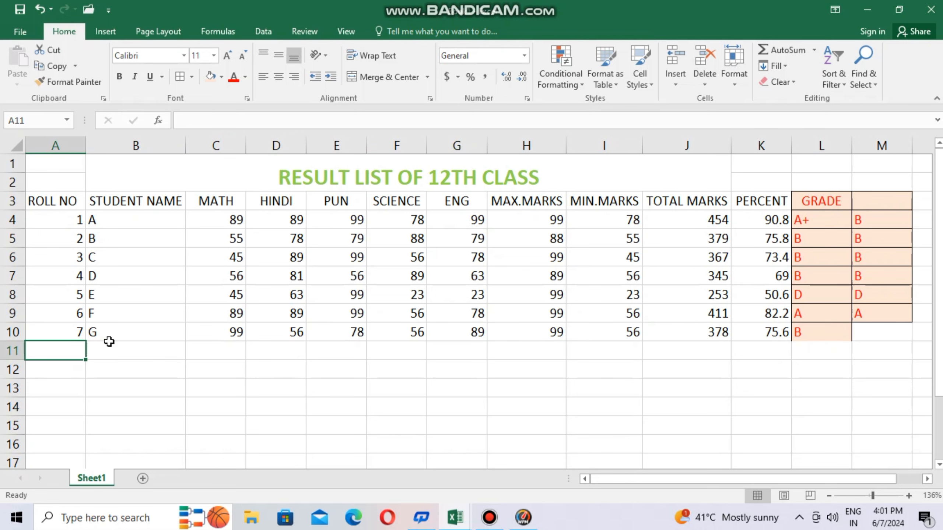
{"action": "type", "text": "8"}
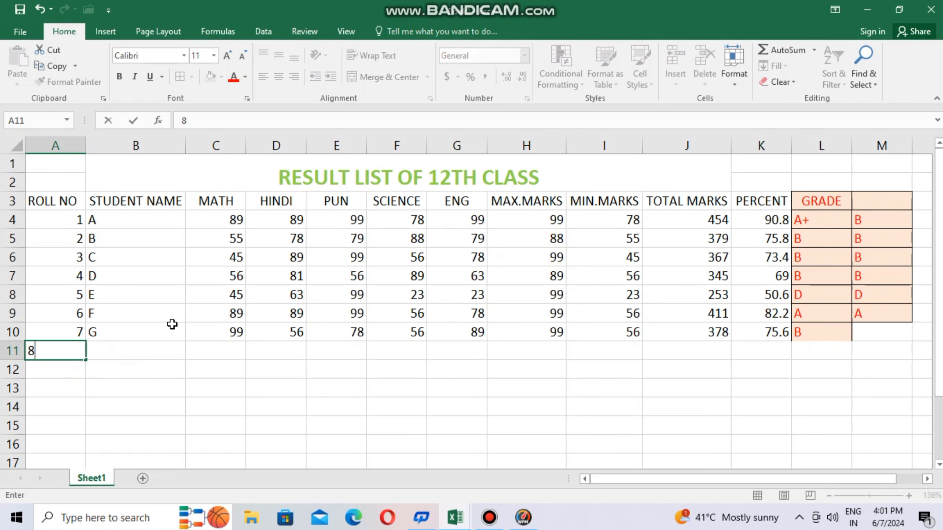
{"action": "left_click", "coordinate": [138, 351]}
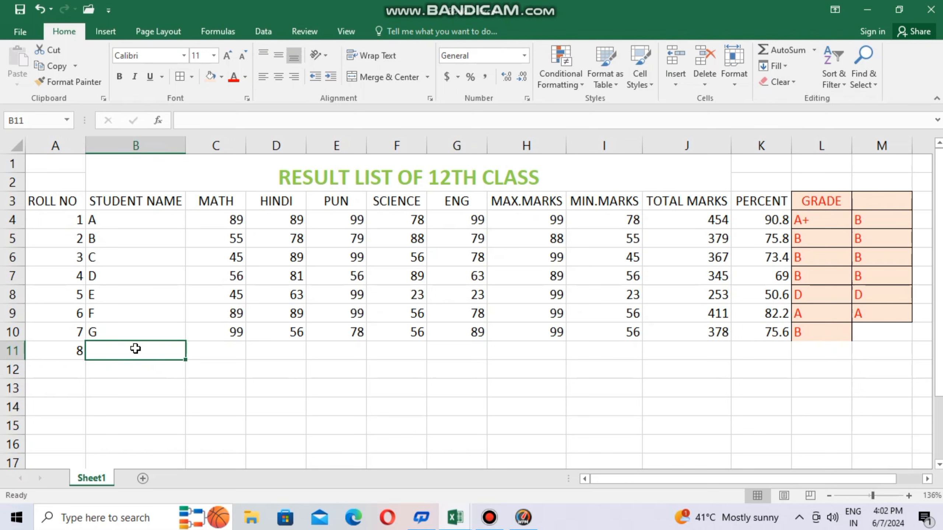
{"action": "type", "text": "H"}
Enter student H's marks in row 11: 67 in MATH, 77 in HINDI, 89 in PUN, 89 in SCIENCE and 45 in ENG
{"action": "left_click", "coordinate": [204, 352]}
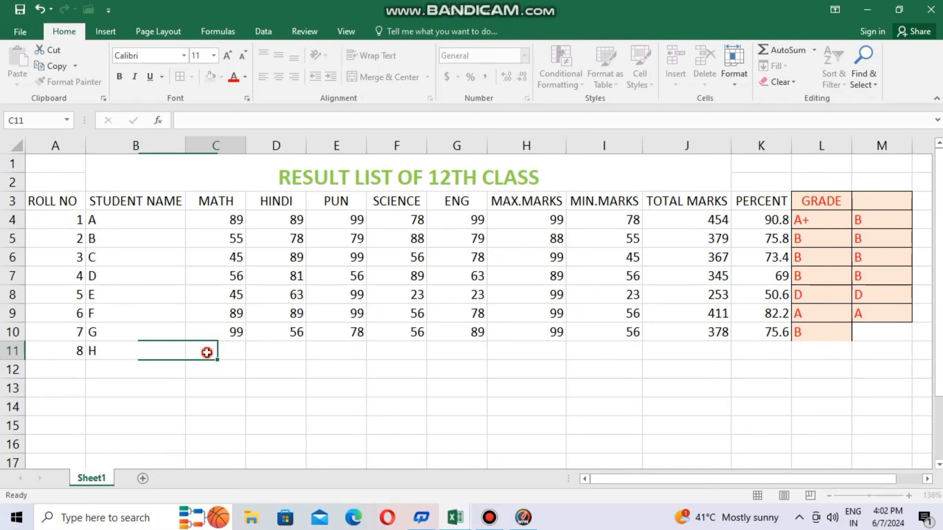
{"action": "type", "text": "67"}
{"action": "left_click", "coordinate": [261, 352]}
{"action": "type", "text": "77"}
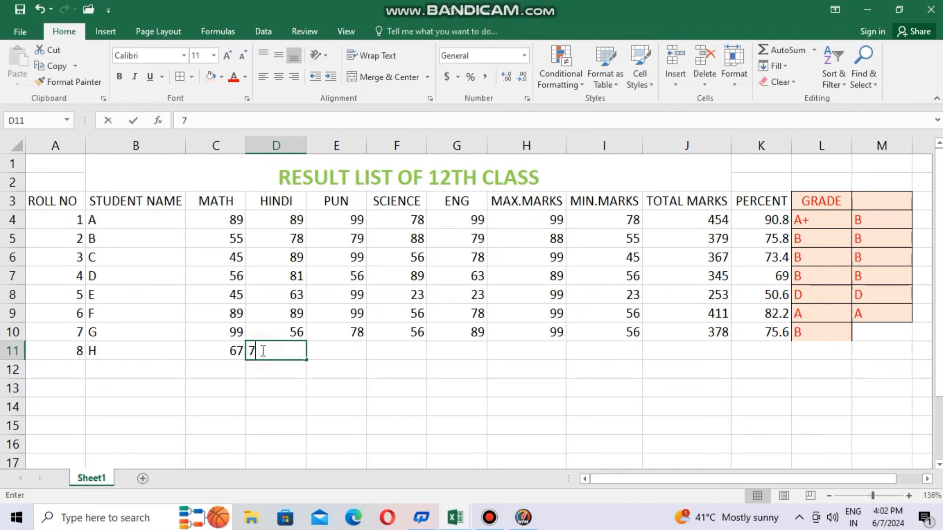
{"action": "left_click", "coordinate": [327, 352]}
{"action": "type", "text": "89"}
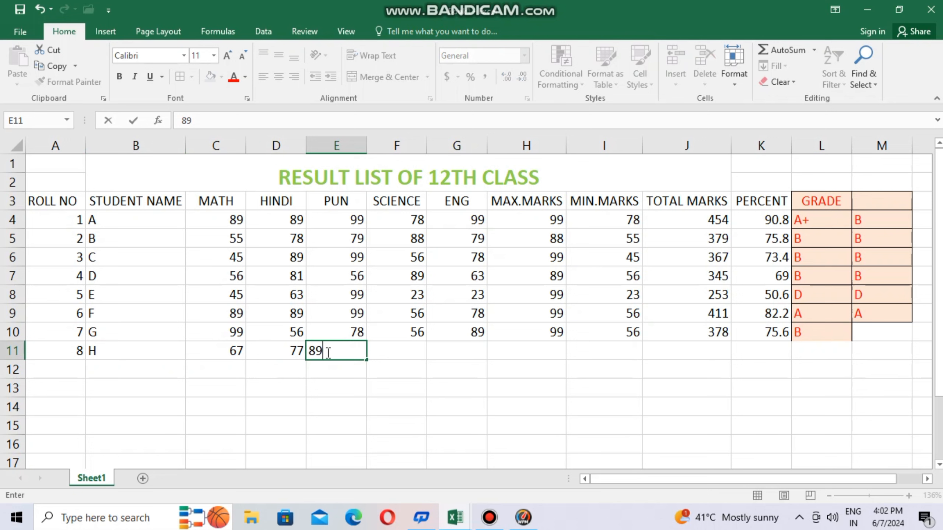
{"action": "left_click", "coordinate": [396, 361]}
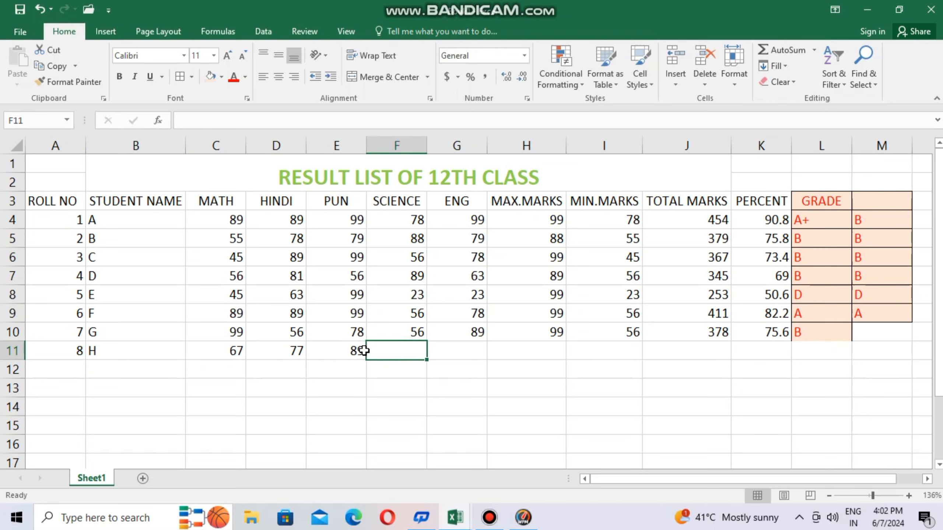
{"action": "type", "text": "89"}
{"action": "left_click", "coordinate": [437, 351]}
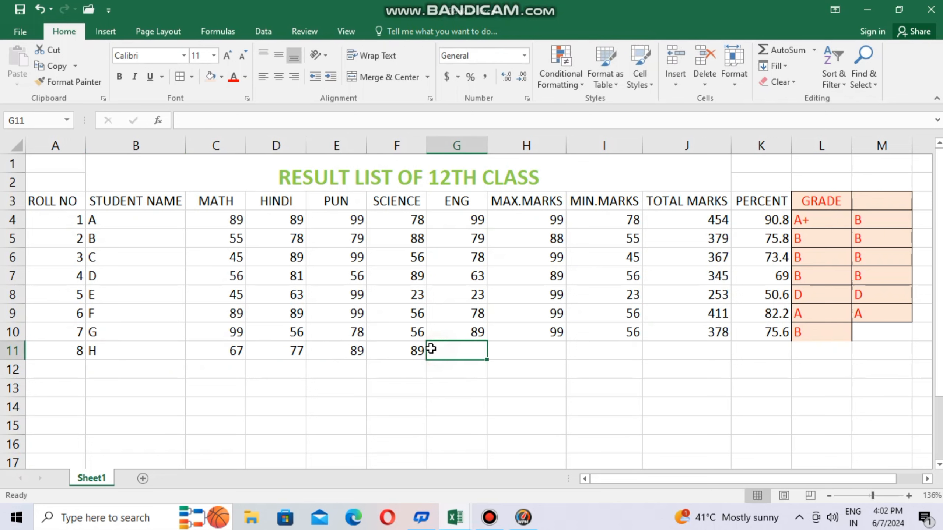
{"action": "type", "text": "45"}
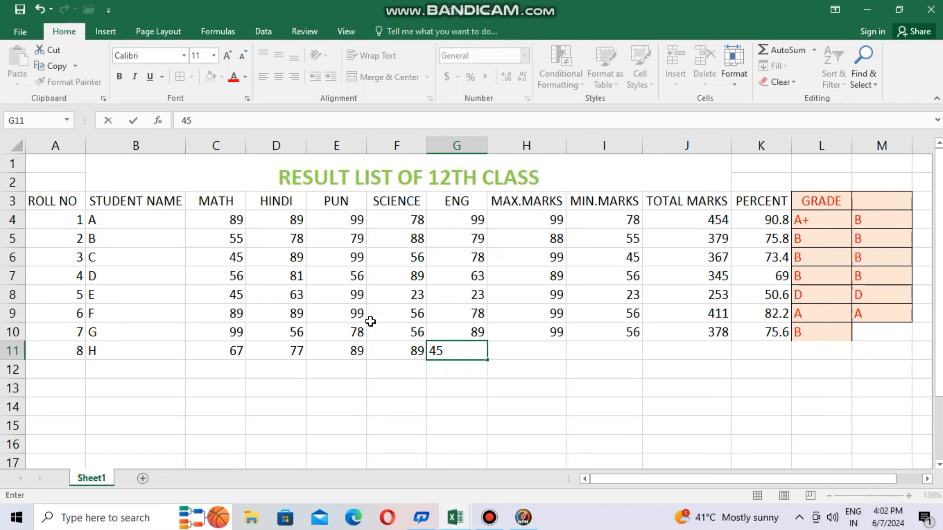
{"action": "left_click", "coordinate": [535, 352]}
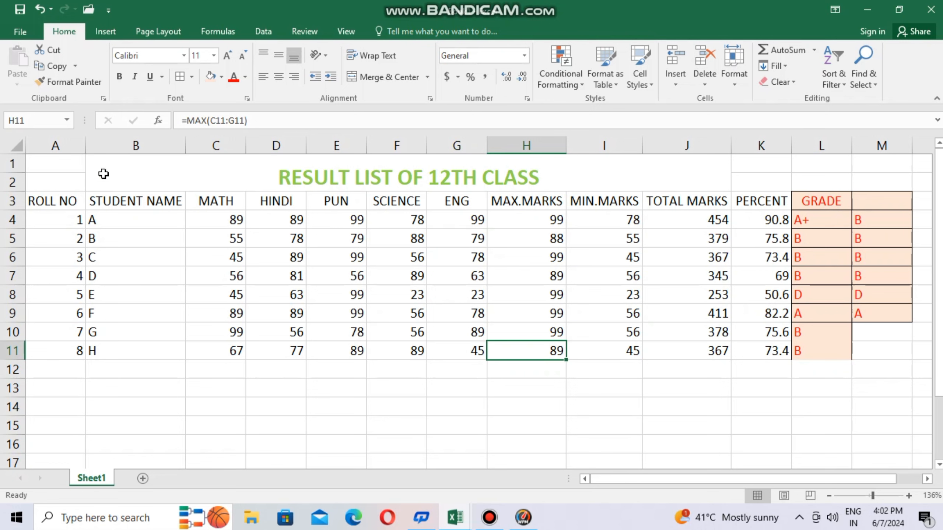
AutoFit the width of all columns in the sheet to their contents
{"action": "left_click", "coordinate": [10, 144]}
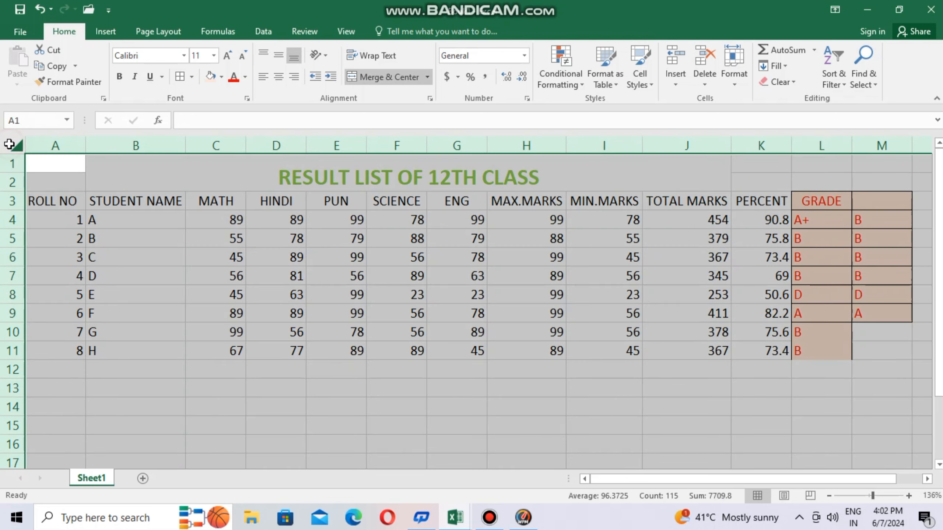
{"action": "double_click", "coordinate": [85, 146]}
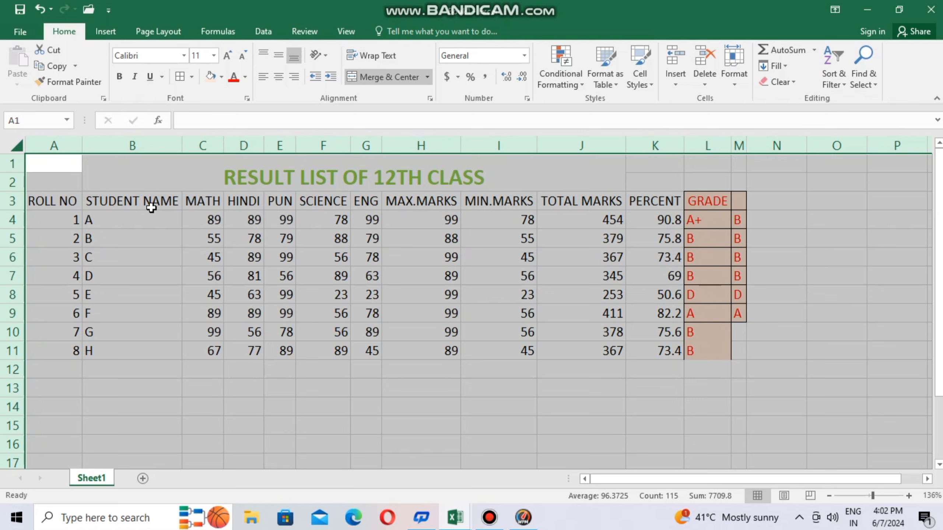
{"action": "left_click", "coordinate": [177, 289]}
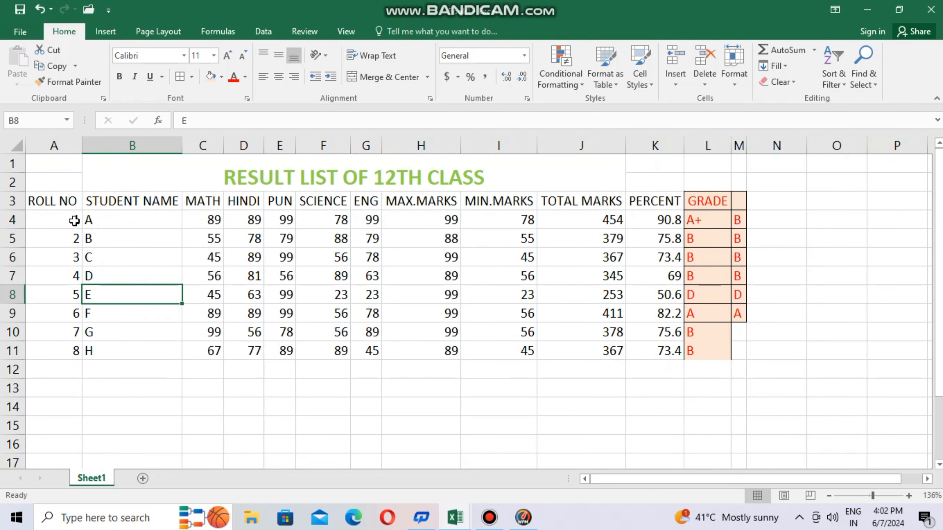
Set the font colour of the header cells A3 to K3, from ROLL NO to PERCENT, to light blue
{"action": "left_click", "coordinate": [36, 201]}
{"action": "left_click_drag", "start_coordinate": [37, 201], "coordinate": [632, 201]}
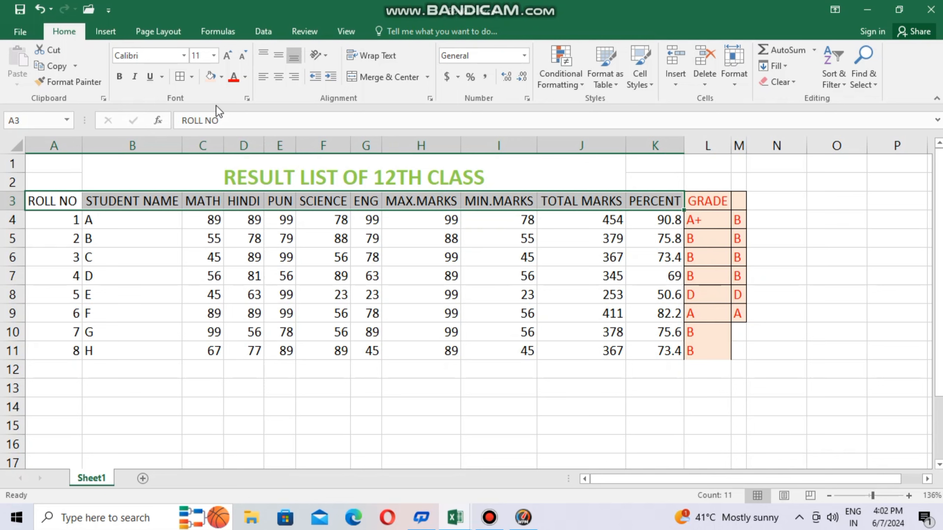
{"action": "left_click", "coordinate": [246, 77]}
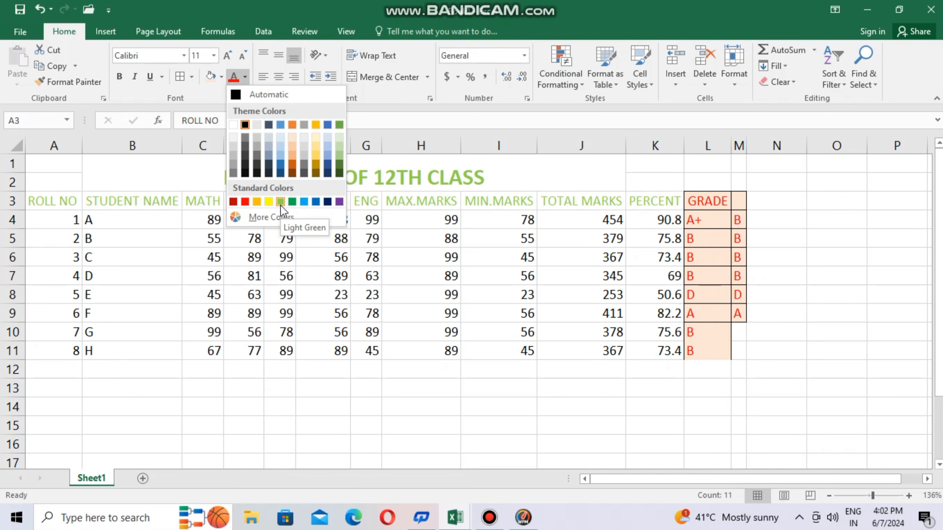
{"action": "left_click", "coordinate": [303, 202]}
Fill the header cells A3 to K3 with the gold theme colour
{"action": "left_click", "coordinate": [244, 78]}
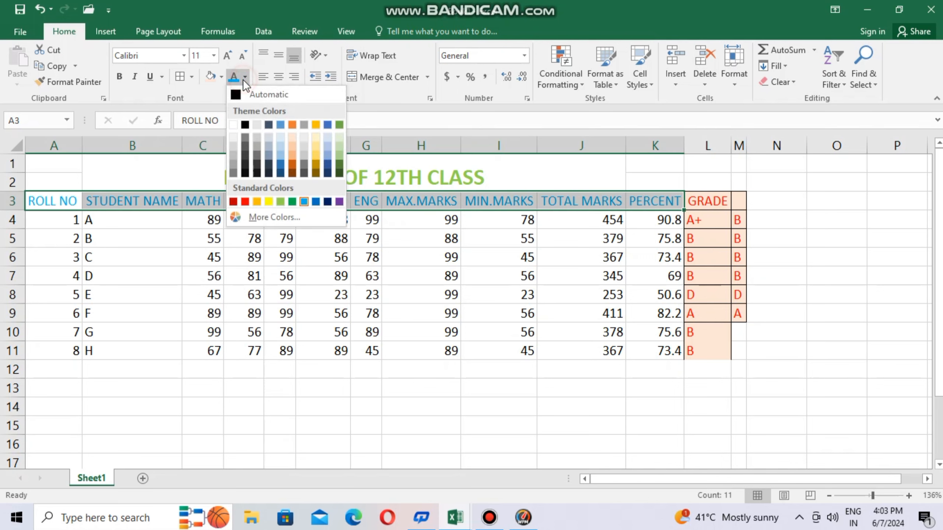
{"action": "left_click", "coordinate": [221, 76]}
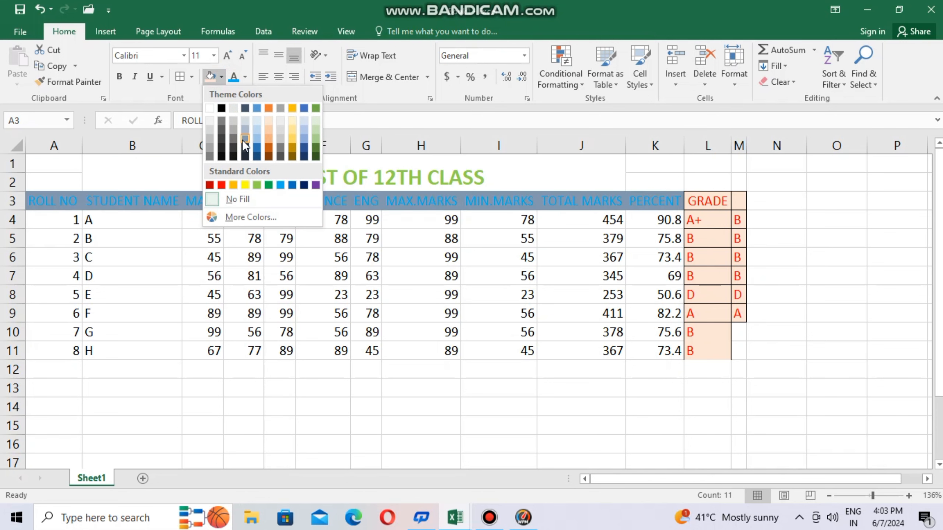
{"action": "left_click", "coordinate": [293, 107]}
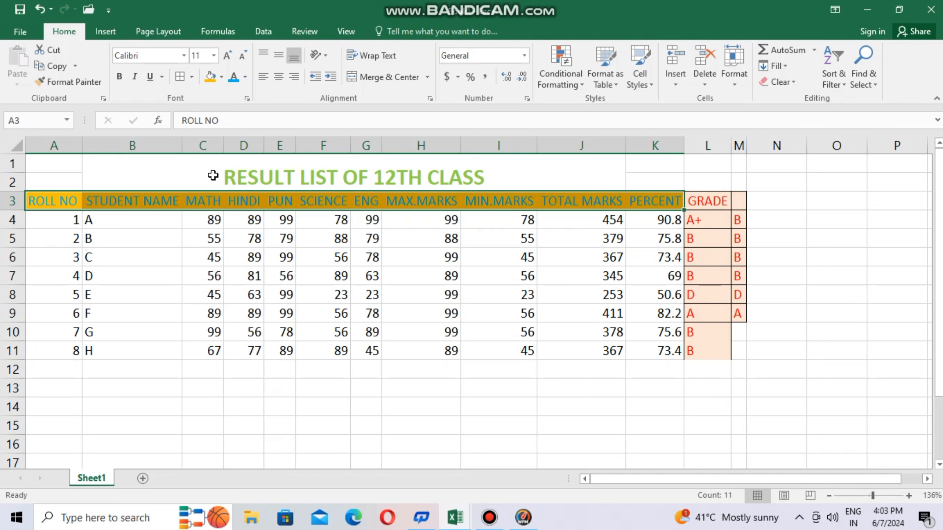
Fill the merged title cell RESULT LIST OF 12TH CLASS with the lightest orange theme colour
{"action": "left_click", "coordinate": [180, 169]}
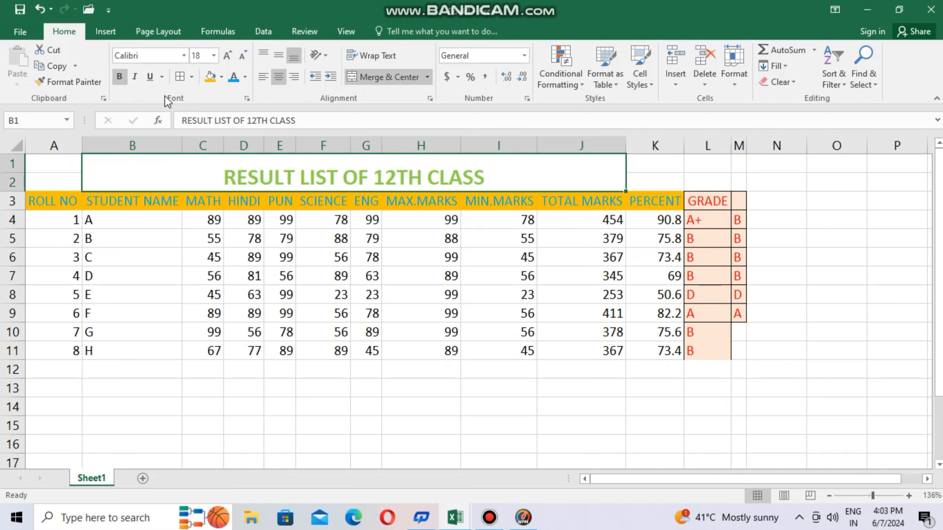
{"action": "left_click", "coordinate": [220, 77]}
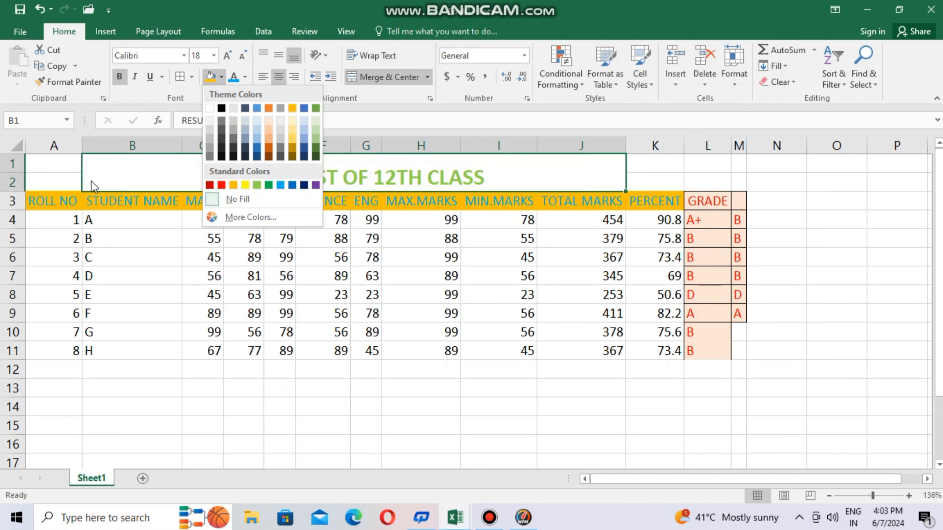
{"action": "left_click", "coordinate": [269, 121]}
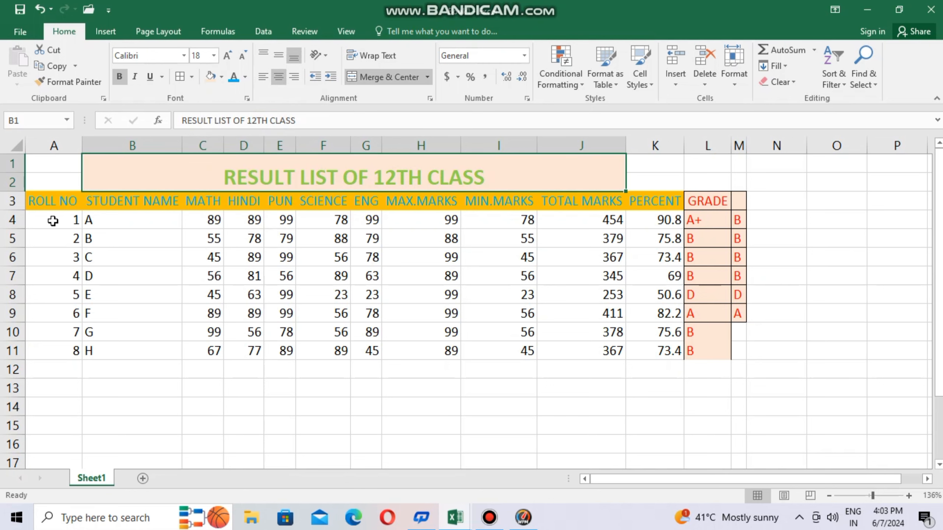
Fill the roll number, student name and subject mark cells A4 to G11 with yellow
{"action": "left_click_drag", "start_coordinate": [52, 220], "coordinate": [368, 352]}
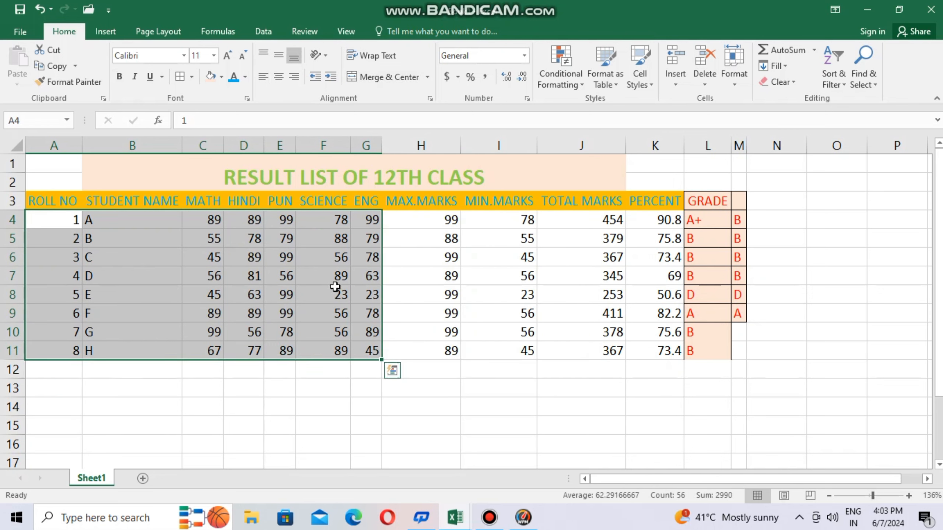
{"action": "left_click", "coordinate": [221, 78]}
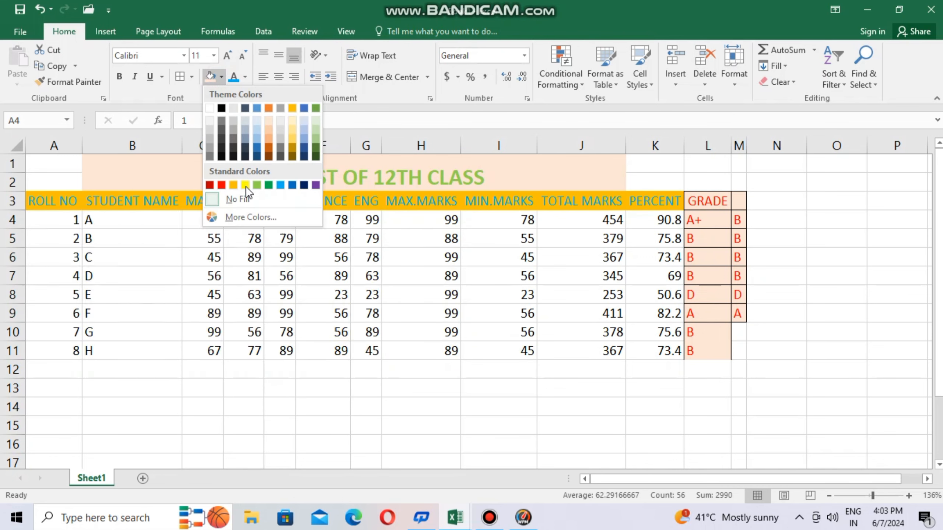
{"action": "left_click", "coordinate": [245, 185]}
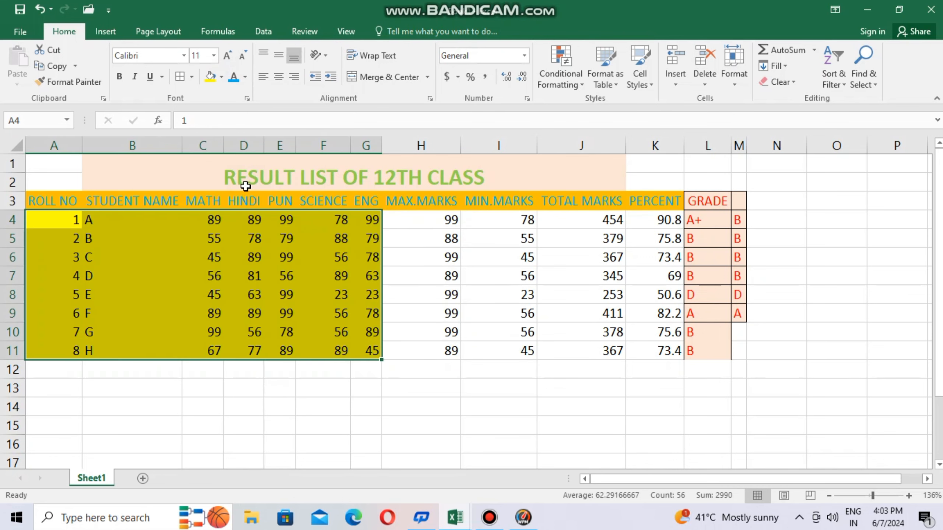
Fill the MAX.MARKS cells H4 to H11 with the gold theme colour
{"action": "left_click", "coordinate": [417, 220]}
{"action": "left_click_drag", "start_coordinate": [422, 244], "coordinate": [429, 344]}
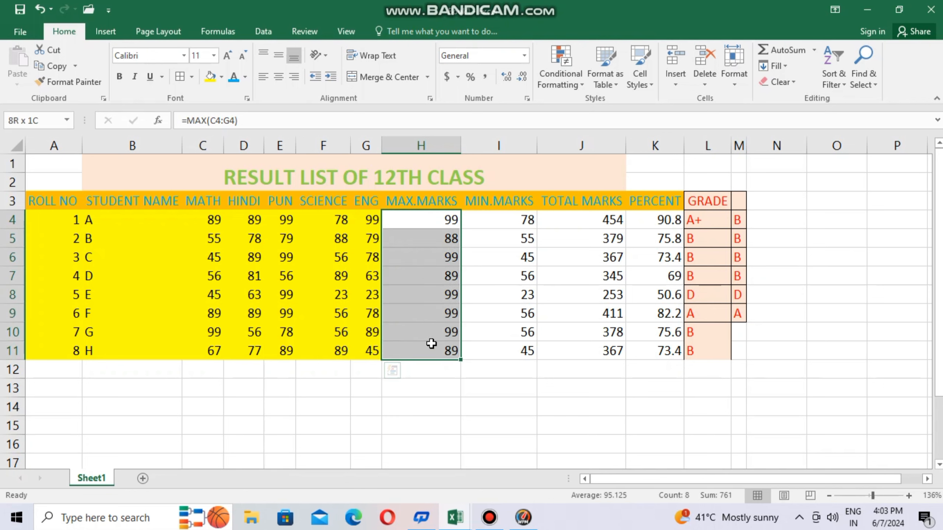
{"action": "left_click", "coordinate": [221, 77]}
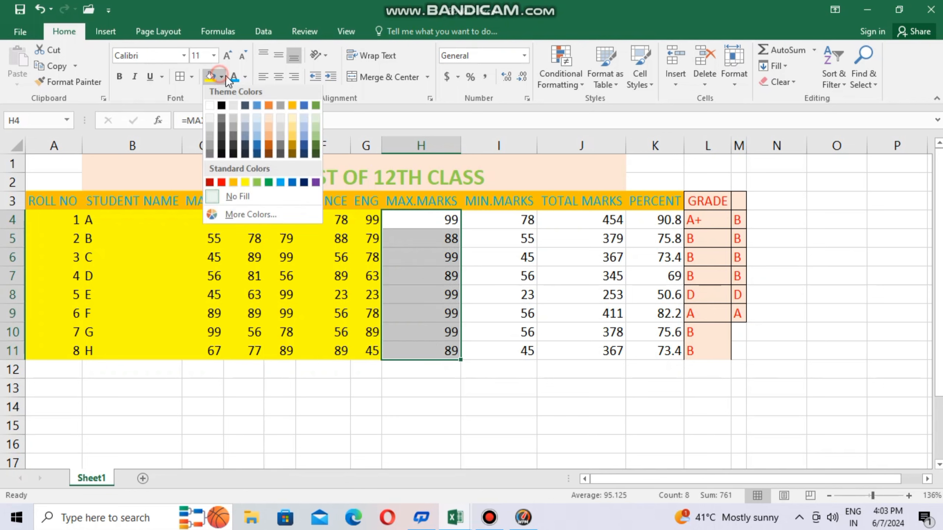
{"action": "left_click", "coordinate": [291, 107]}
Fill the MIN.MARKS cells I4 to I11 with the standard light green colour
{"action": "left_click_drag", "start_coordinate": [499, 220], "coordinate": [514, 351]}
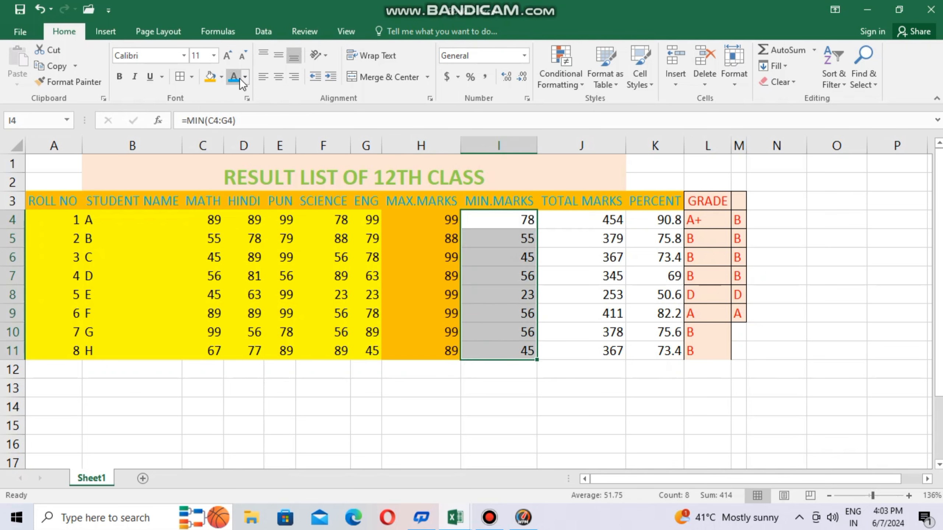
{"action": "left_click", "coordinate": [222, 77]}
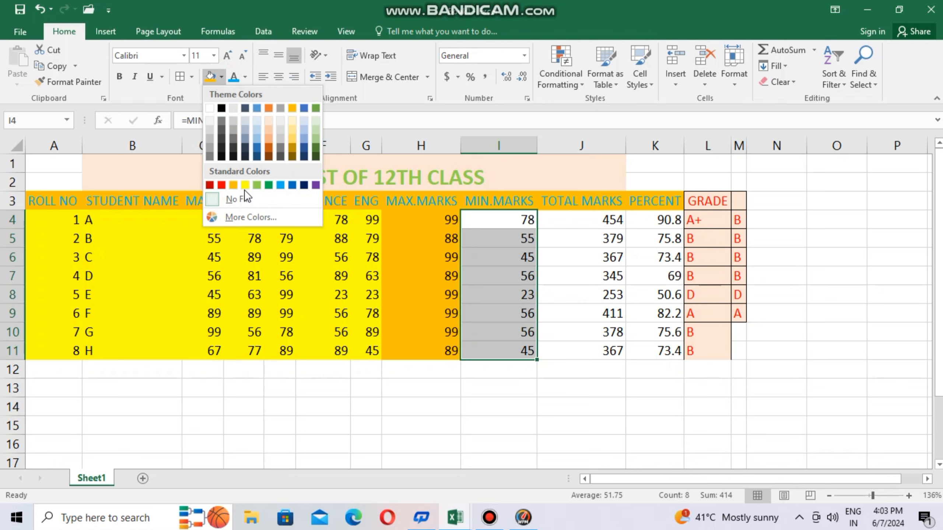
{"action": "left_click", "coordinate": [256, 186]}
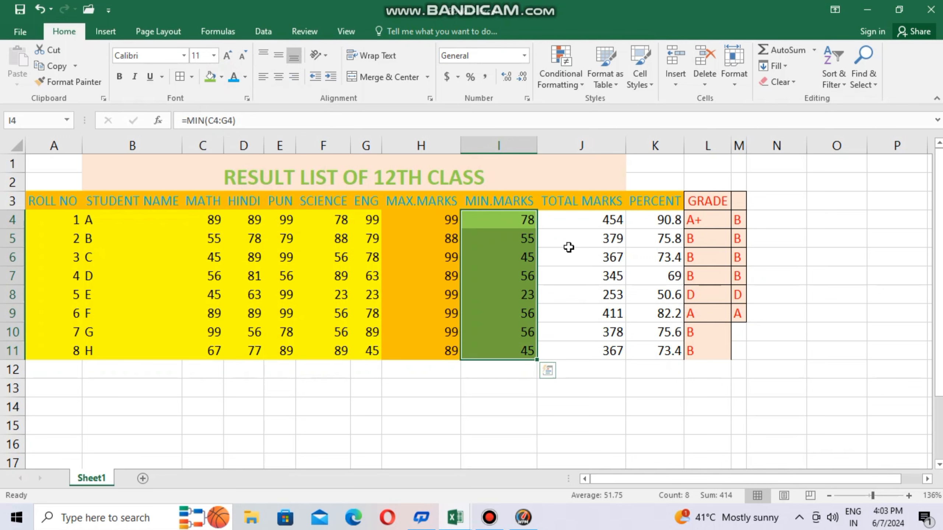
Fill the TOTAL MARKS cells J4 to J11 with the medium-light gold theme shade
{"action": "left_click_drag", "start_coordinate": [573, 220], "coordinate": [590, 342]}
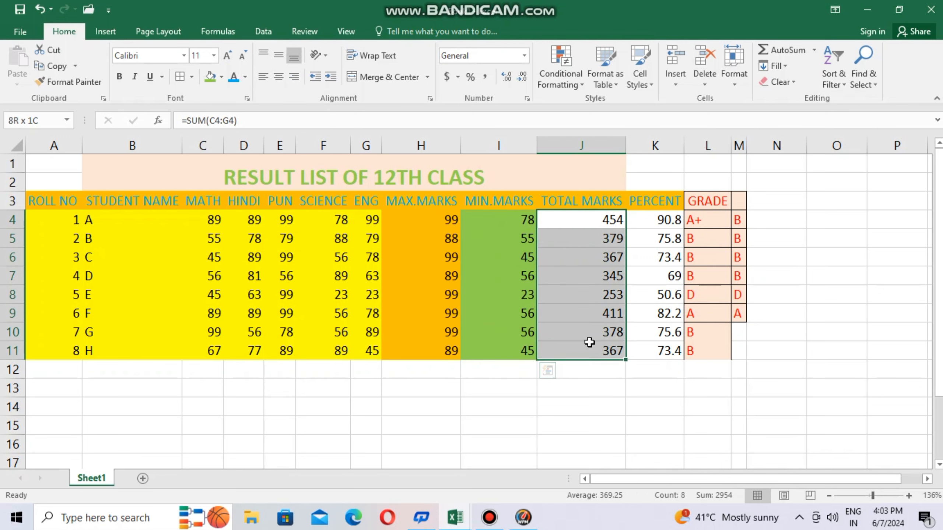
{"action": "left_click", "coordinate": [221, 76]}
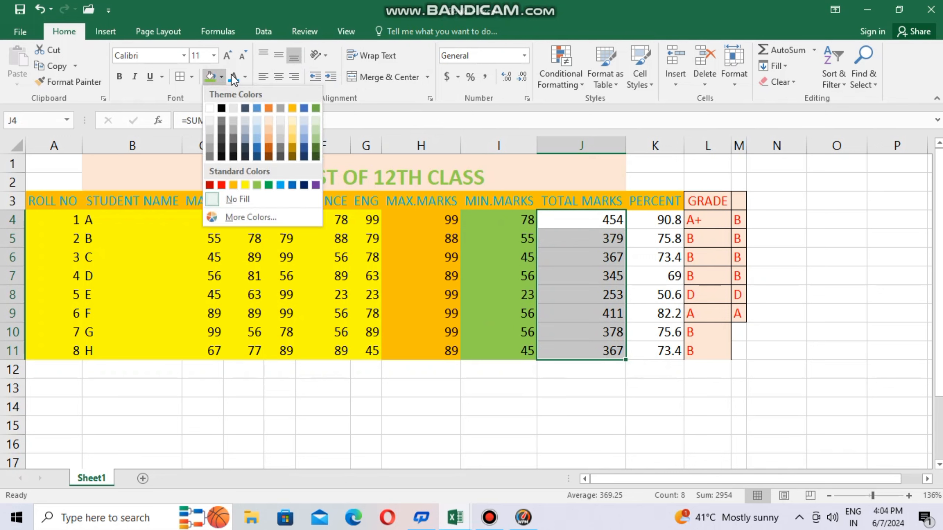
{"action": "left_click", "coordinate": [291, 137]}
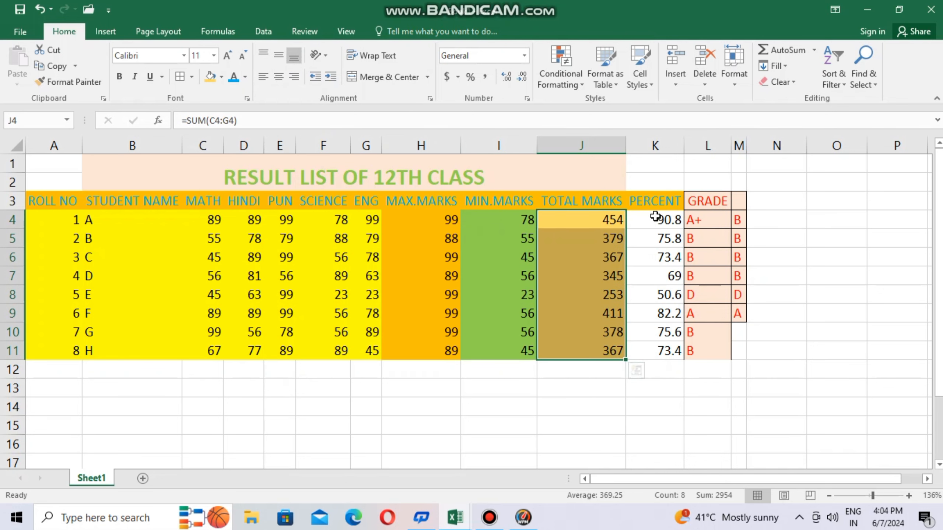
Fill the PERCENT cells K4 to K11 with the medium-light green theme shade
{"action": "left_click_drag", "start_coordinate": [657, 218], "coordinate": [664, 351]}
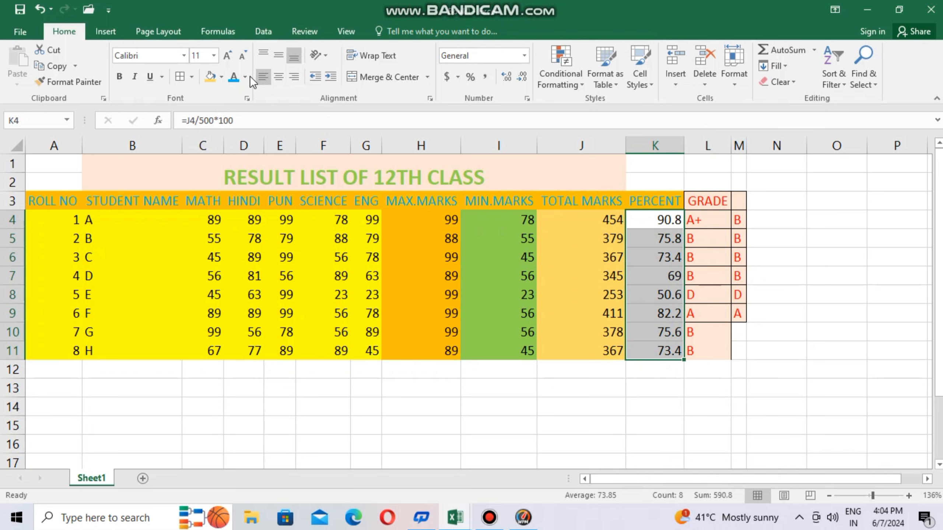
{"action": "left_click", "coordinate": [222, 76]}
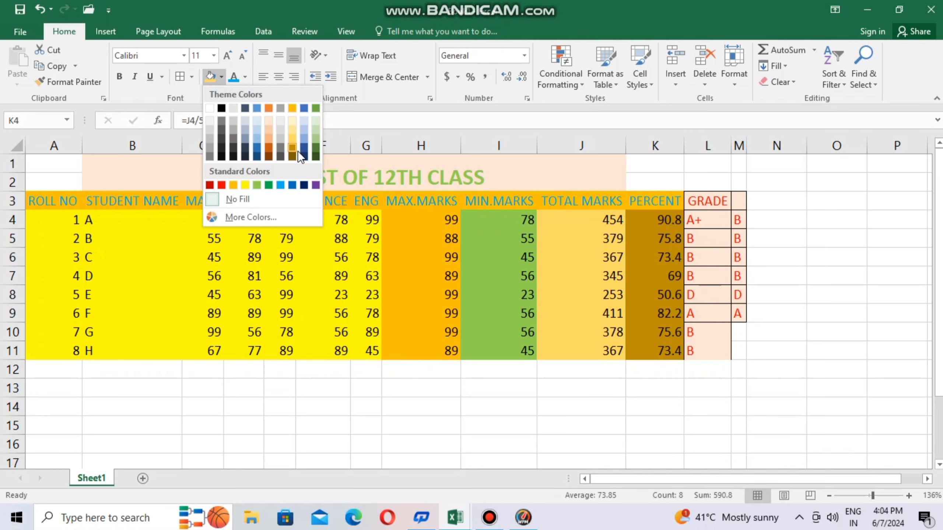
{"action": "left_click", "coordinate": [318, 141]}
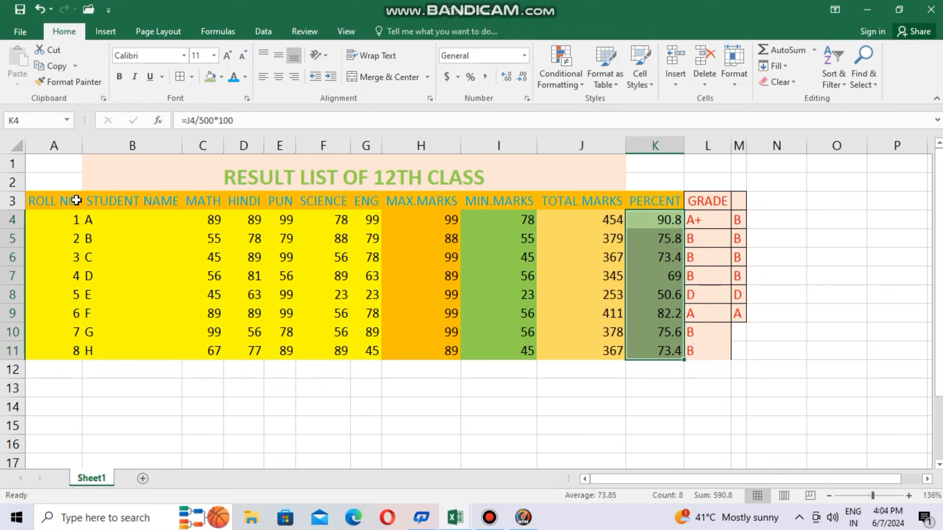
Apply All Borders to the result table from A3 to K11, headers included
{"action": "left_click_drag", "start_coordinate": [53, 196], "coordinate": [658, 354]}
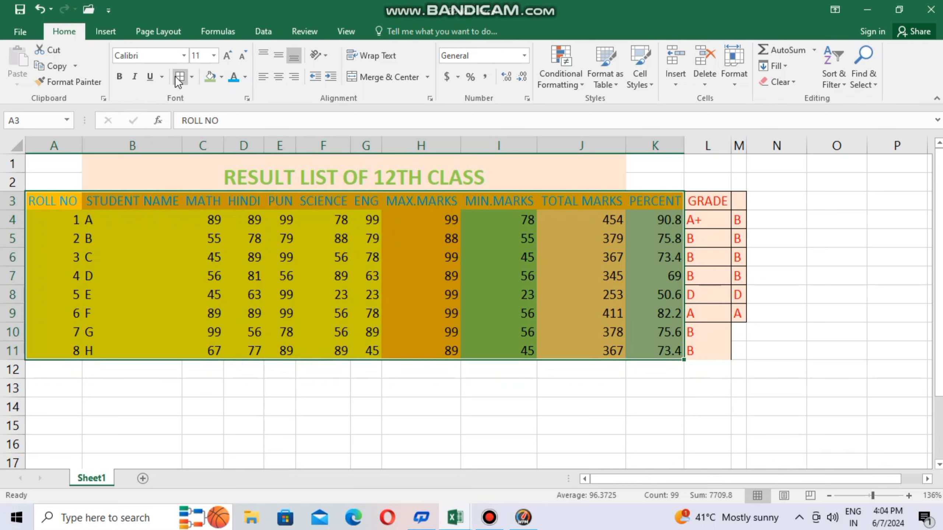
{"action": "left_click", "coordinate": [188, 77]}
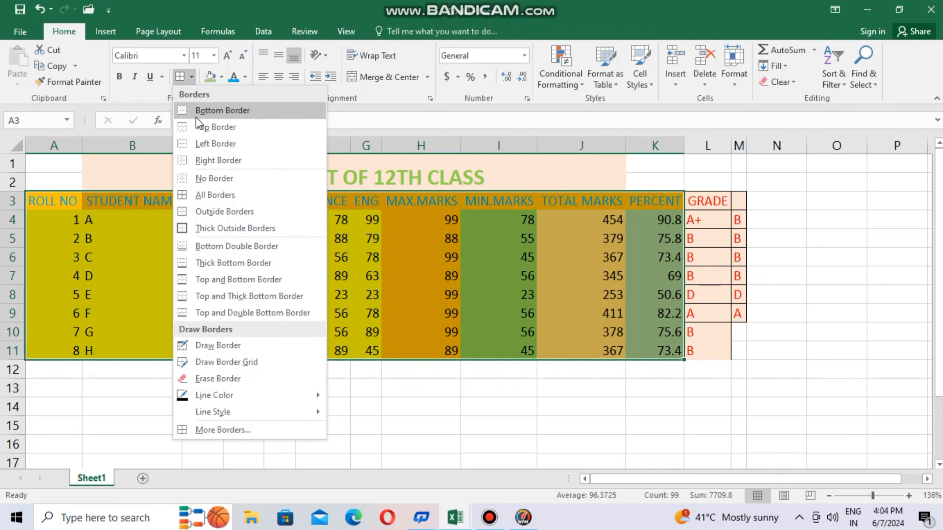
{"action": "left_click", "coordinate": [182, 194]}
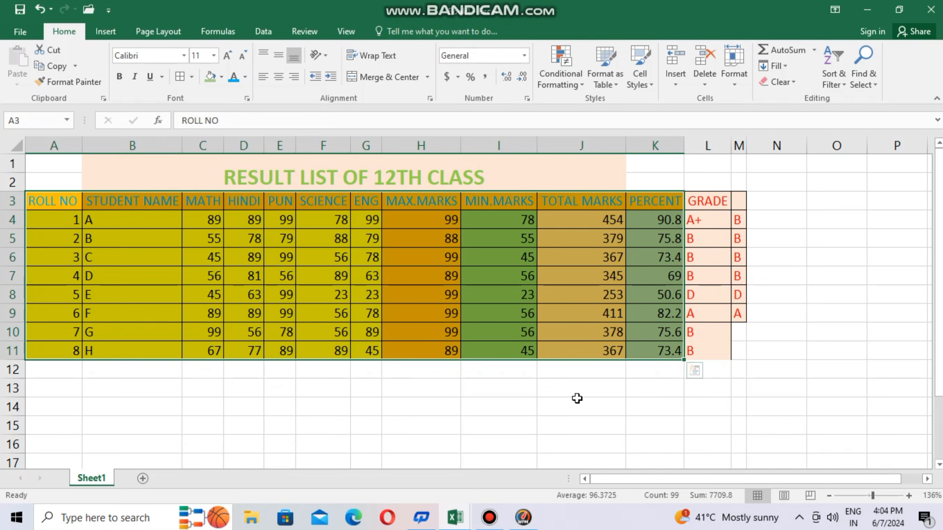
{"action": "left_click", "coordinate": [581, 401]}
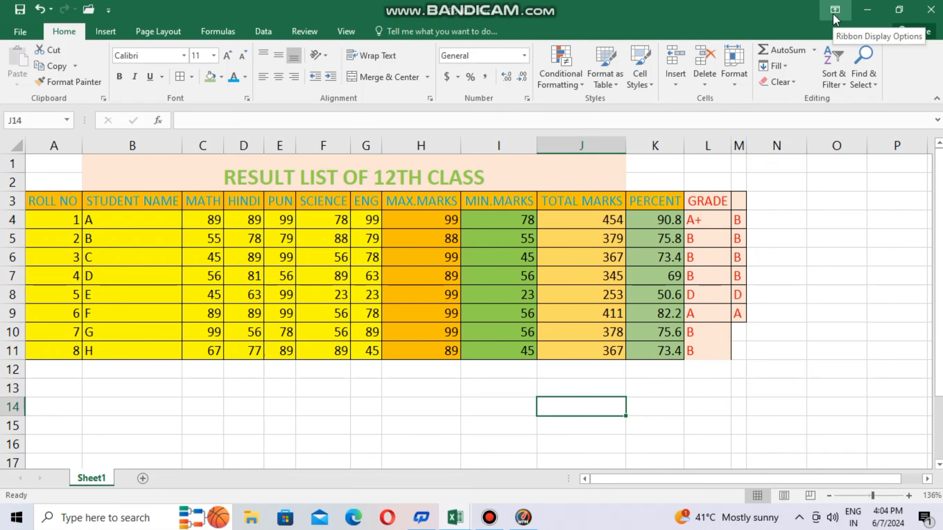
{"action": "left_click", "coordinate": [868, 10]}
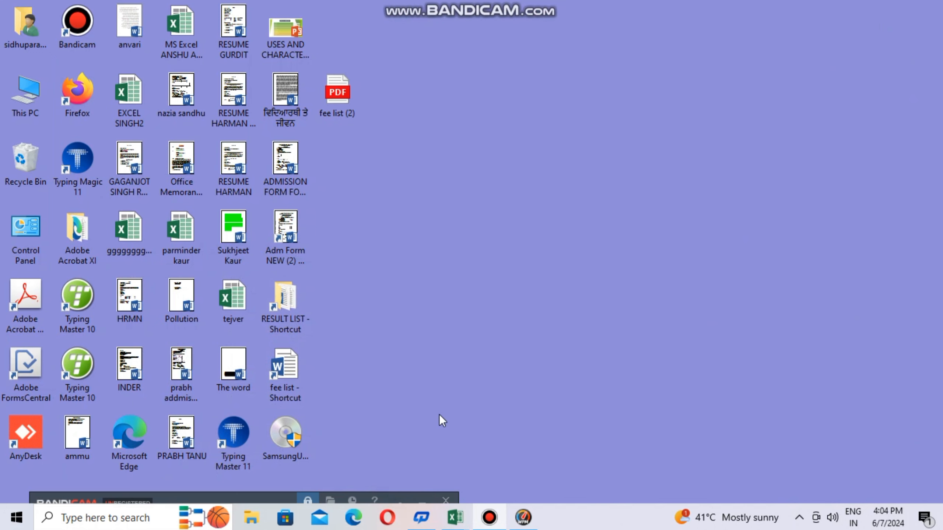
{"action": "left_click_drag", "start_coordinate": [234, 500], "coordinate": [522, 149]}
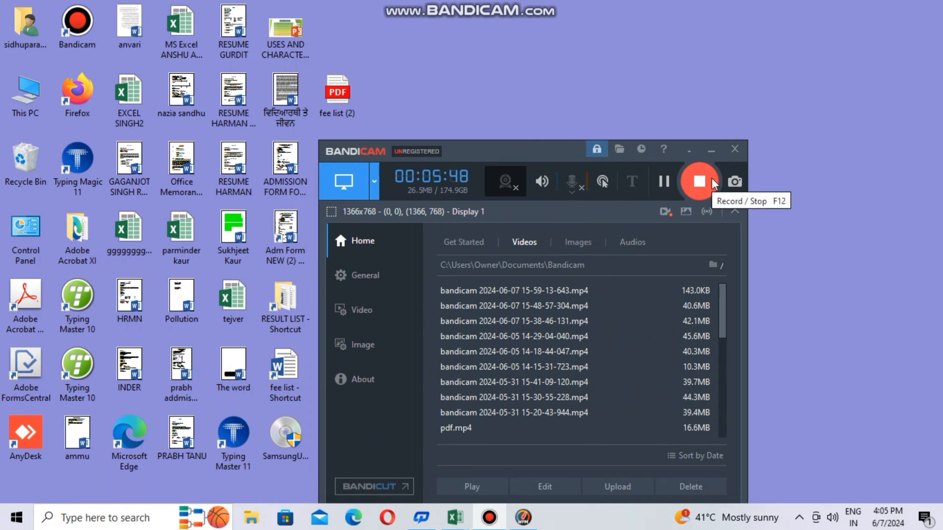
{"action": "left_click", "coordinate": [698, 184]}
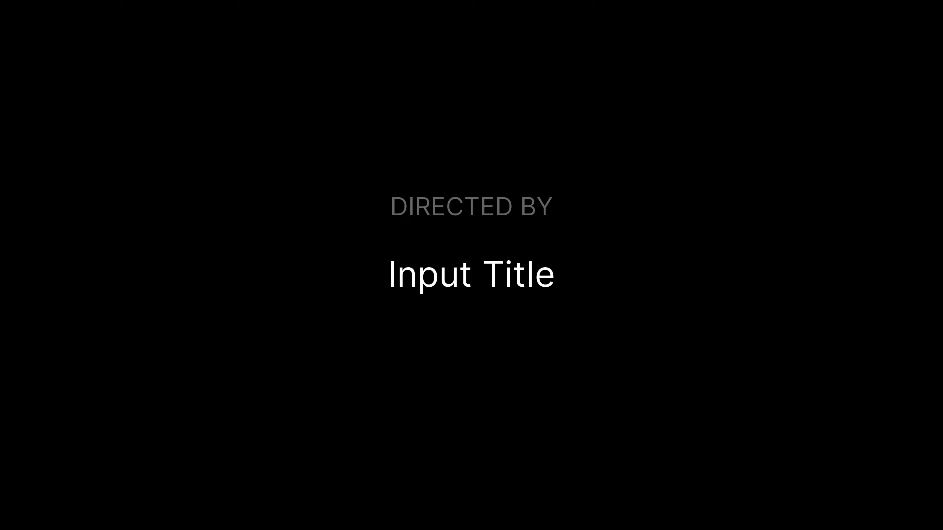